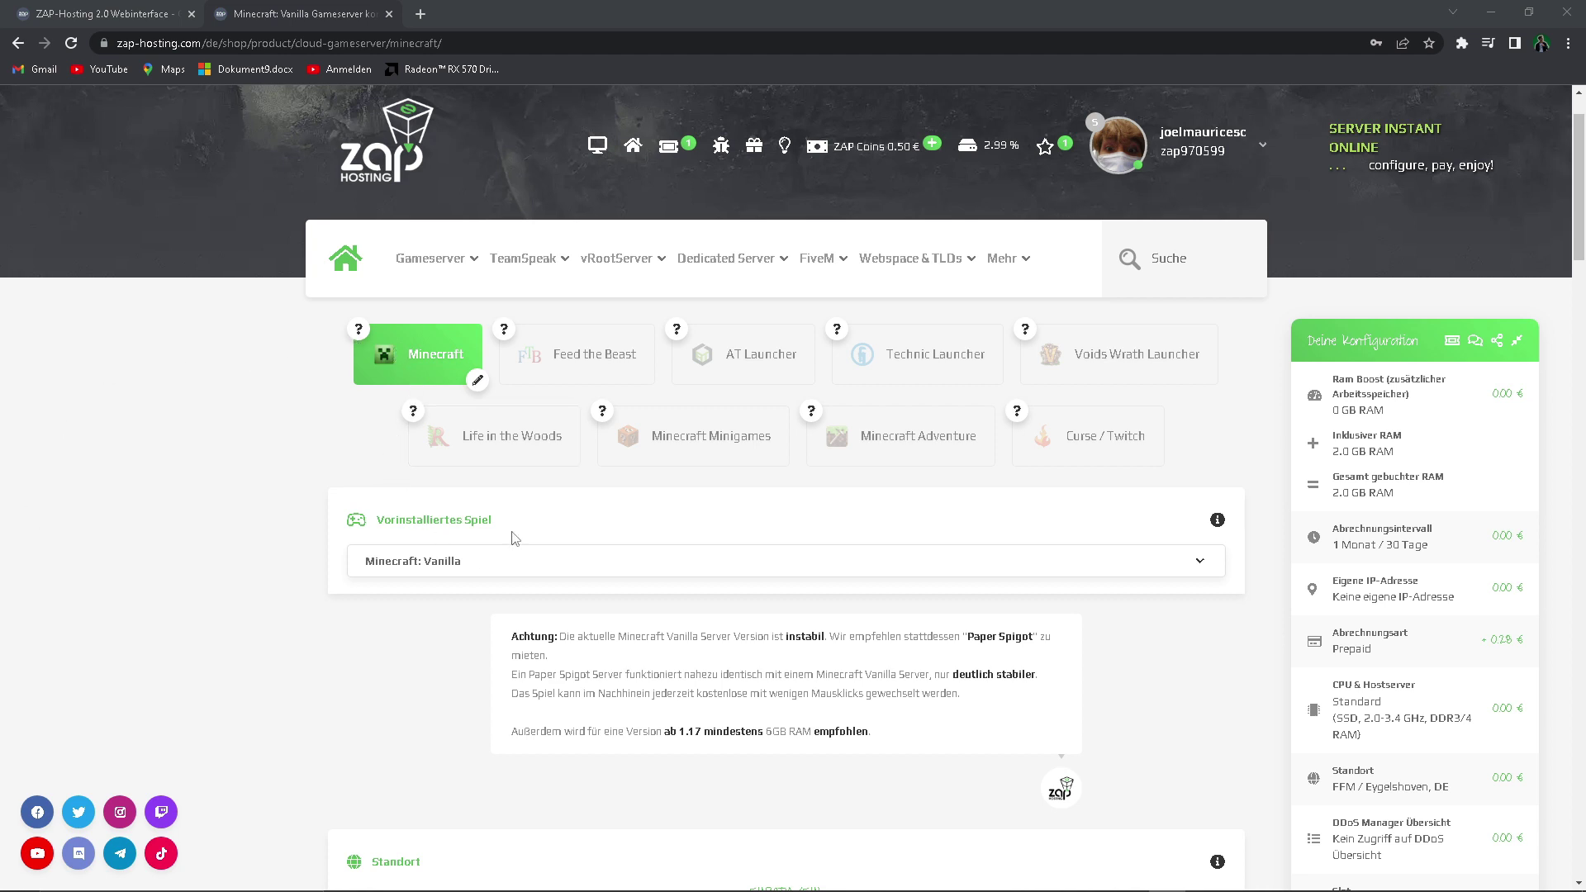
Choose Minecraft: Vanilla as the preinstalled game and scroll down to the location choices
{"action": "left_click", "coordinate": [495, 568]}
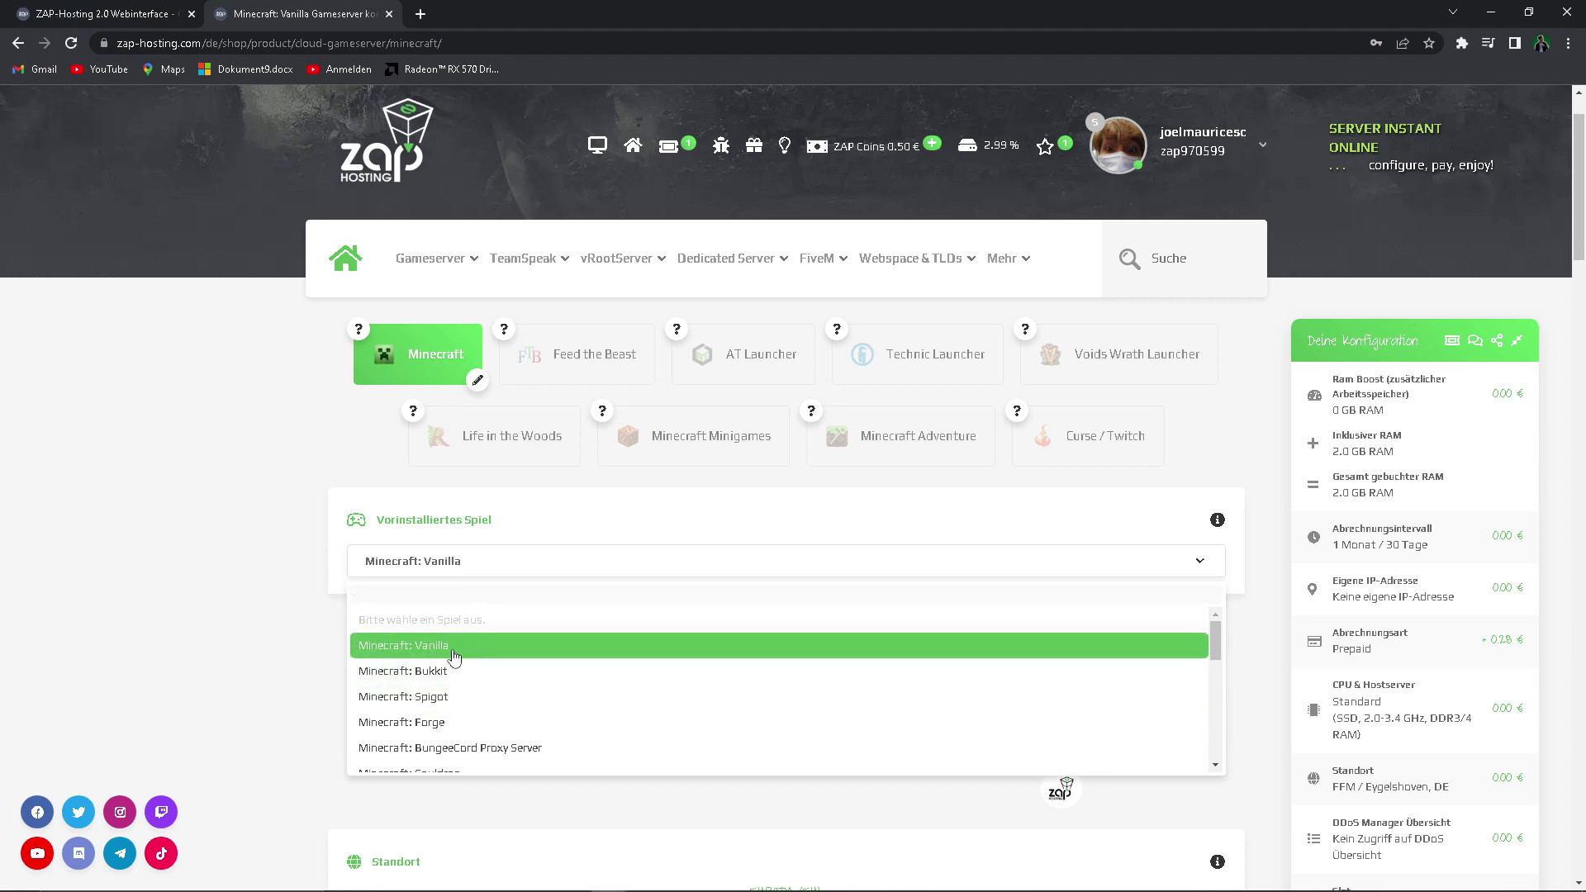
{"action": "left_click", "coordinate": [425, 652]}
{"action": "scroll", "coordinate": [240, 523], "scroll_direction": "down", "scroll_amount": 7}
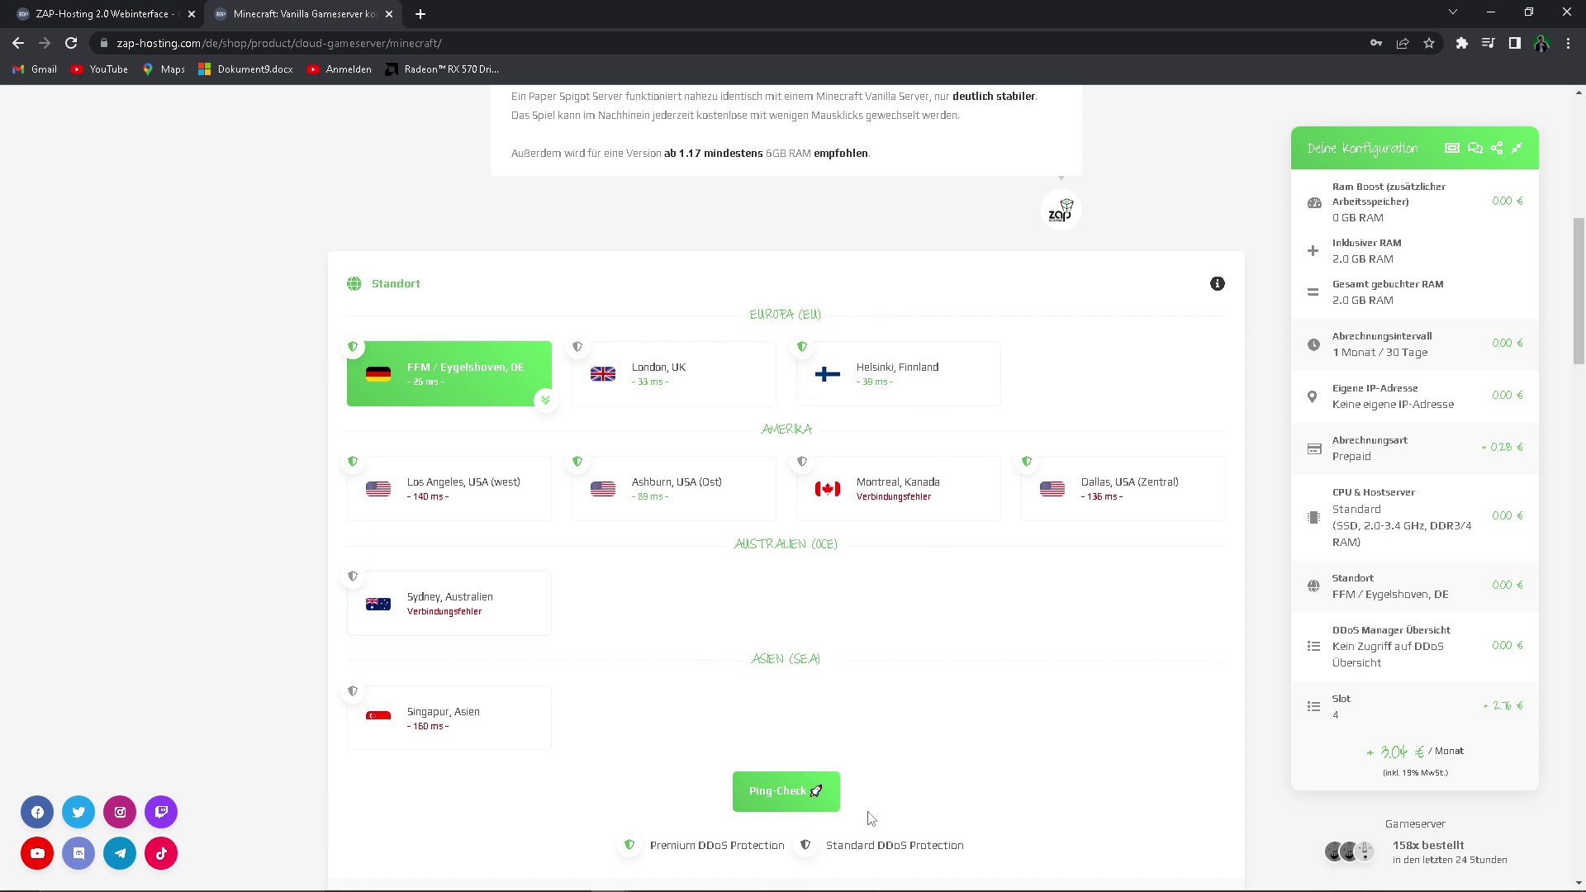
Re-run the ping check and select the FFM / Eygelshoven location
{"action": "left_click", "coordinate": [770, 791]}
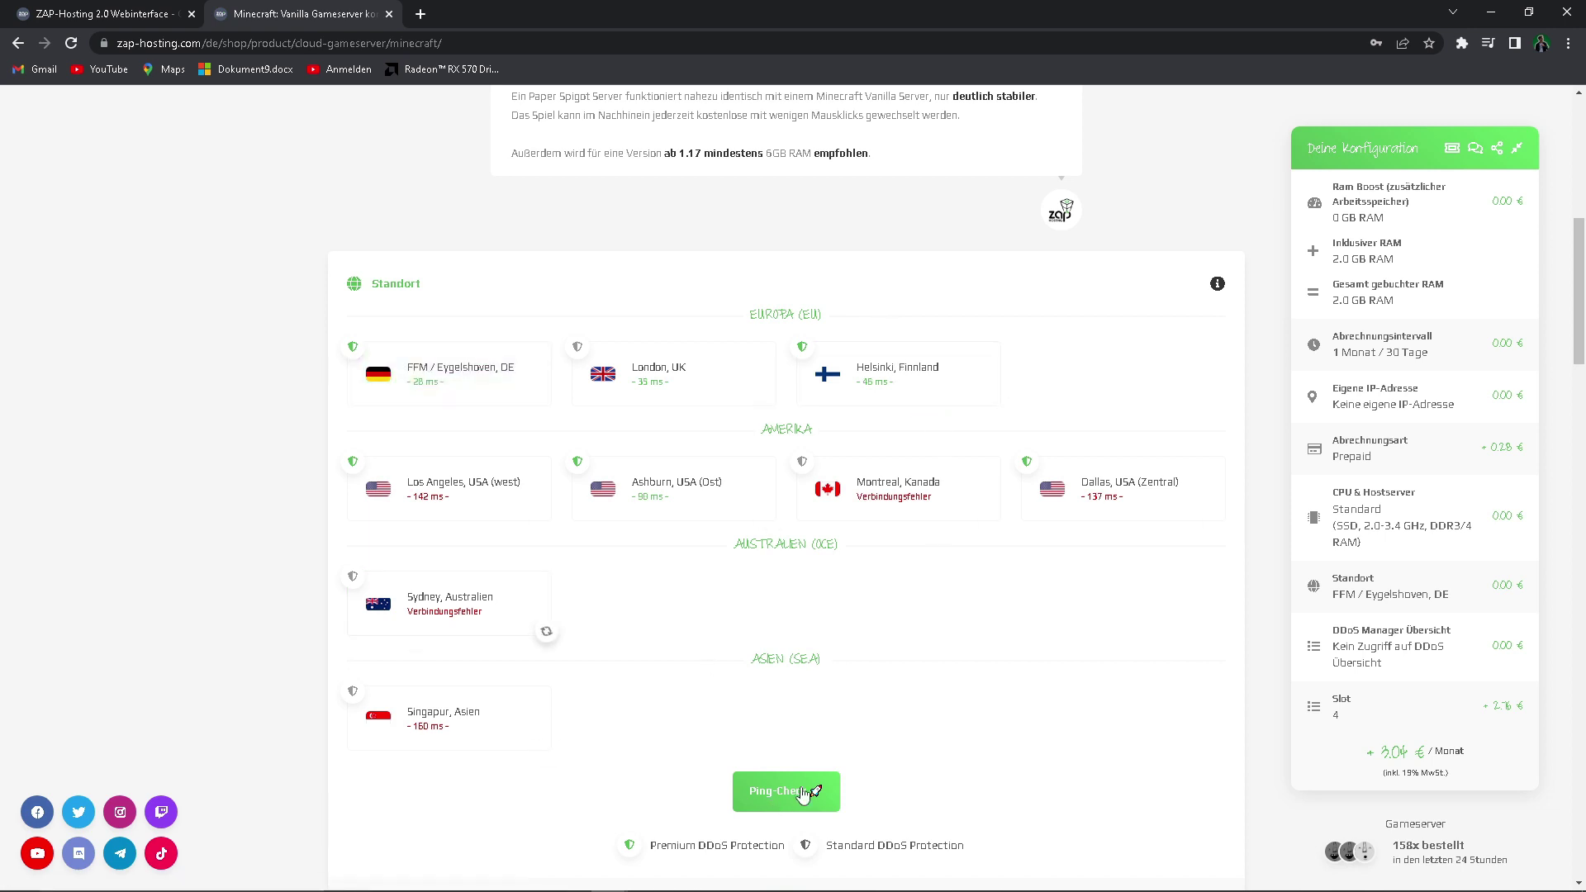
{"action": "left_click", "coordinate": [373, 359]}
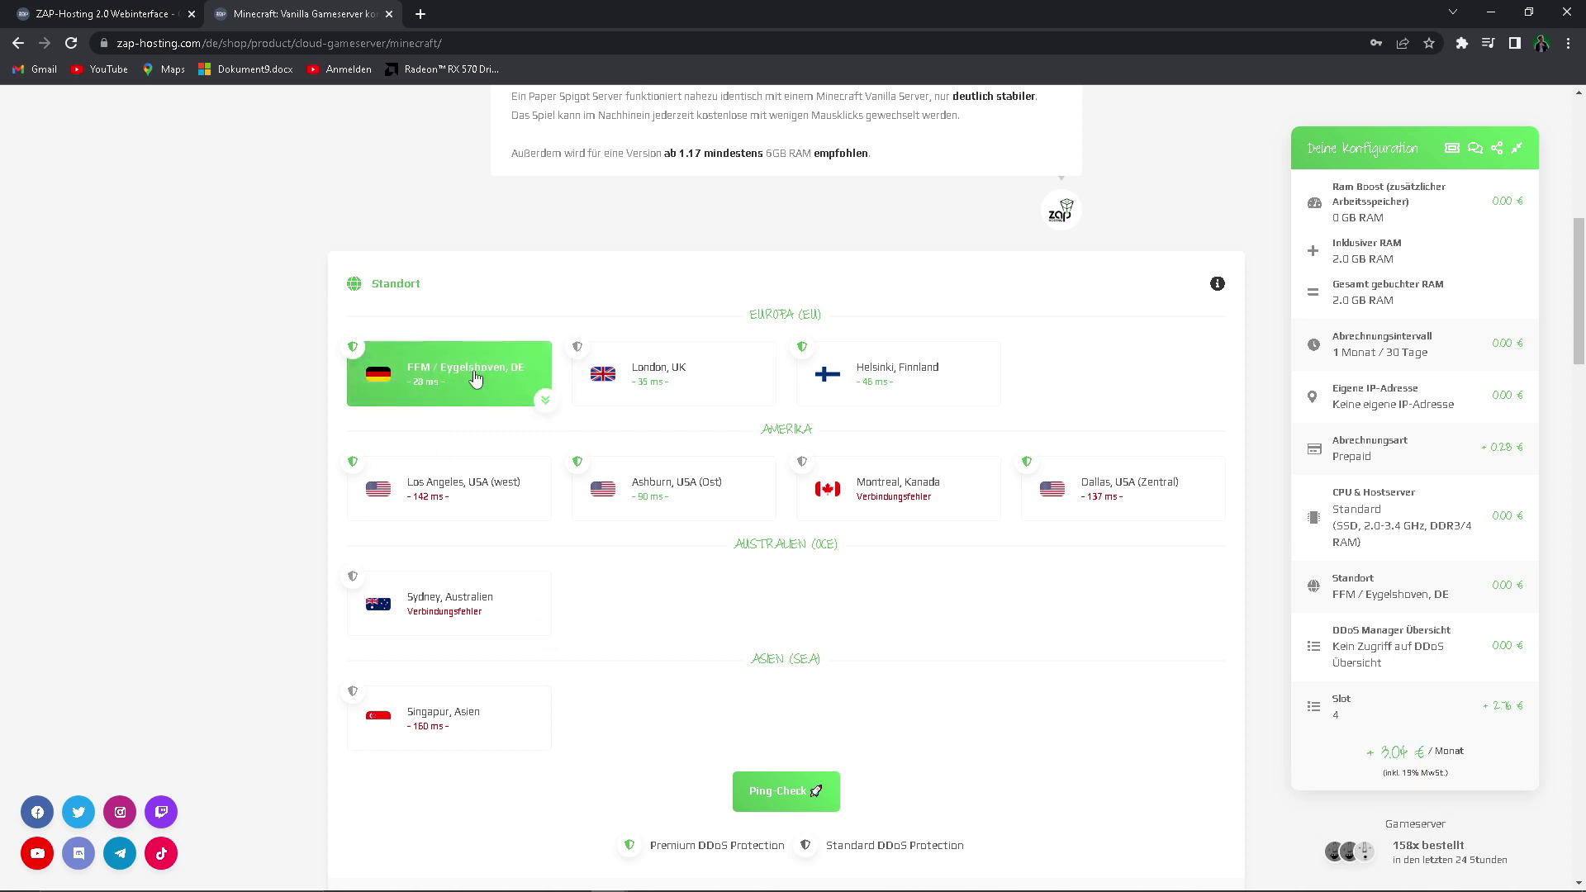
{"action": "scroll", "coordinate": [475, 379], "scroll_direction": "down", "scroll_amount": 6}
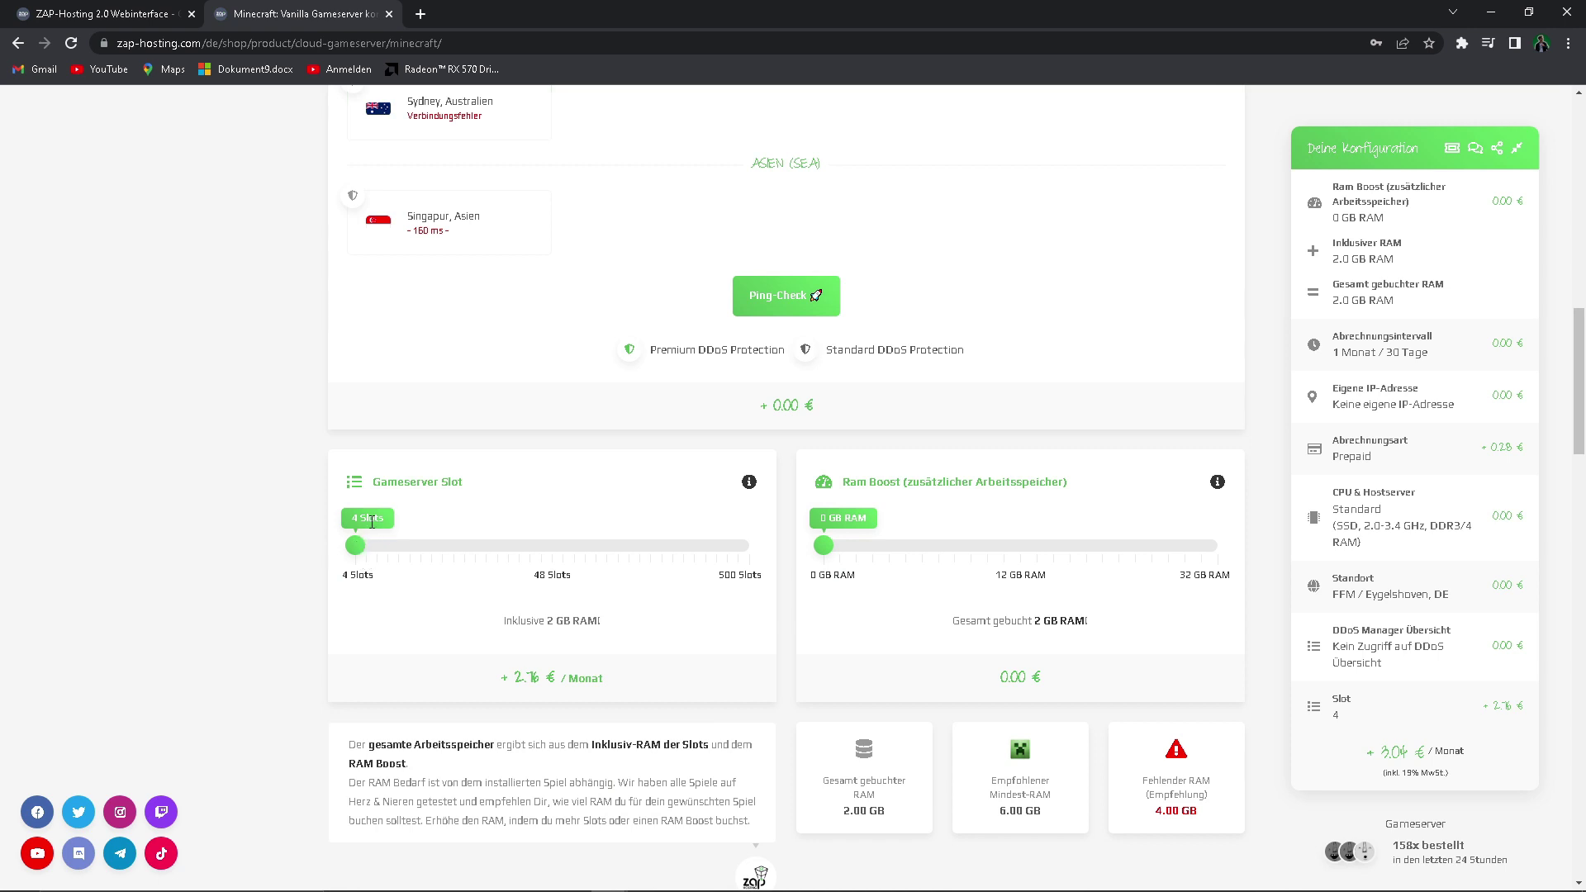
Set 26 gameserver slots and a 4 GB RAM boost, for 6.6 GB RAM in total
{"action": "left_click_drag", "start_coordinate": [355, 544], "coordinate": [444, 564]}
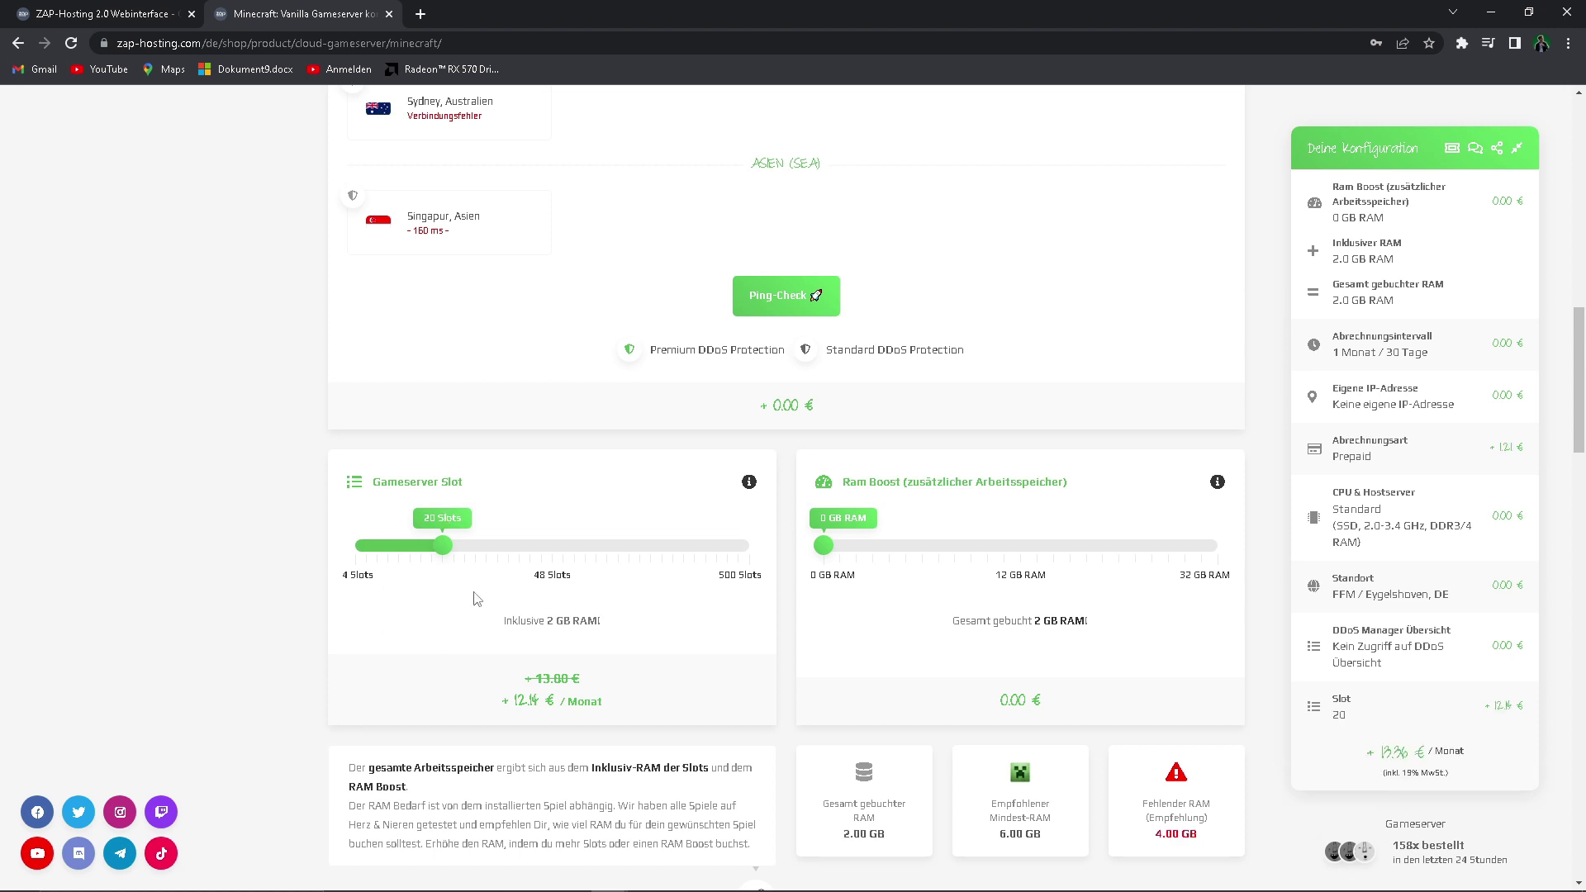
{"action": "mouse_move", "coordinate": [483, 580]}
{"action": "left_mouse_down"}
{"action": "mouse_move", "coordinate": [372, 611]}
{"action": "mouse_move", "coordinate": [498, 598]}
{"action": "left_mouse_up"}
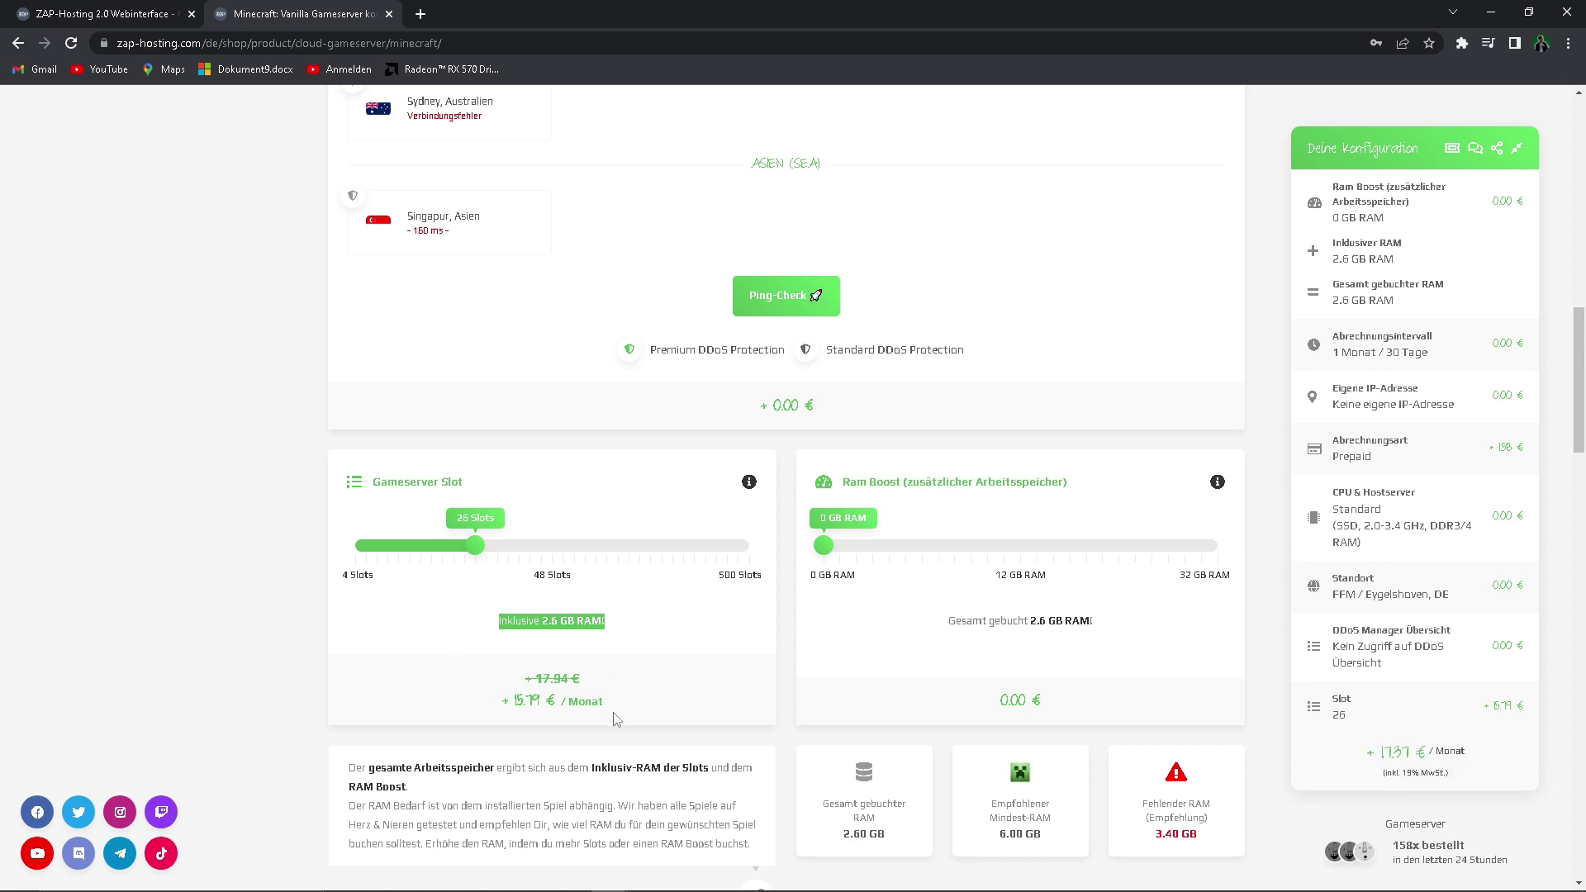
{"action": "left_click_drag", "start_coordinate": [615, 721], "coordinate": [484, 650]}
{"action": "left_click_drag", "start_coordinate": [818, 530], "coordinate": [839, 541]}
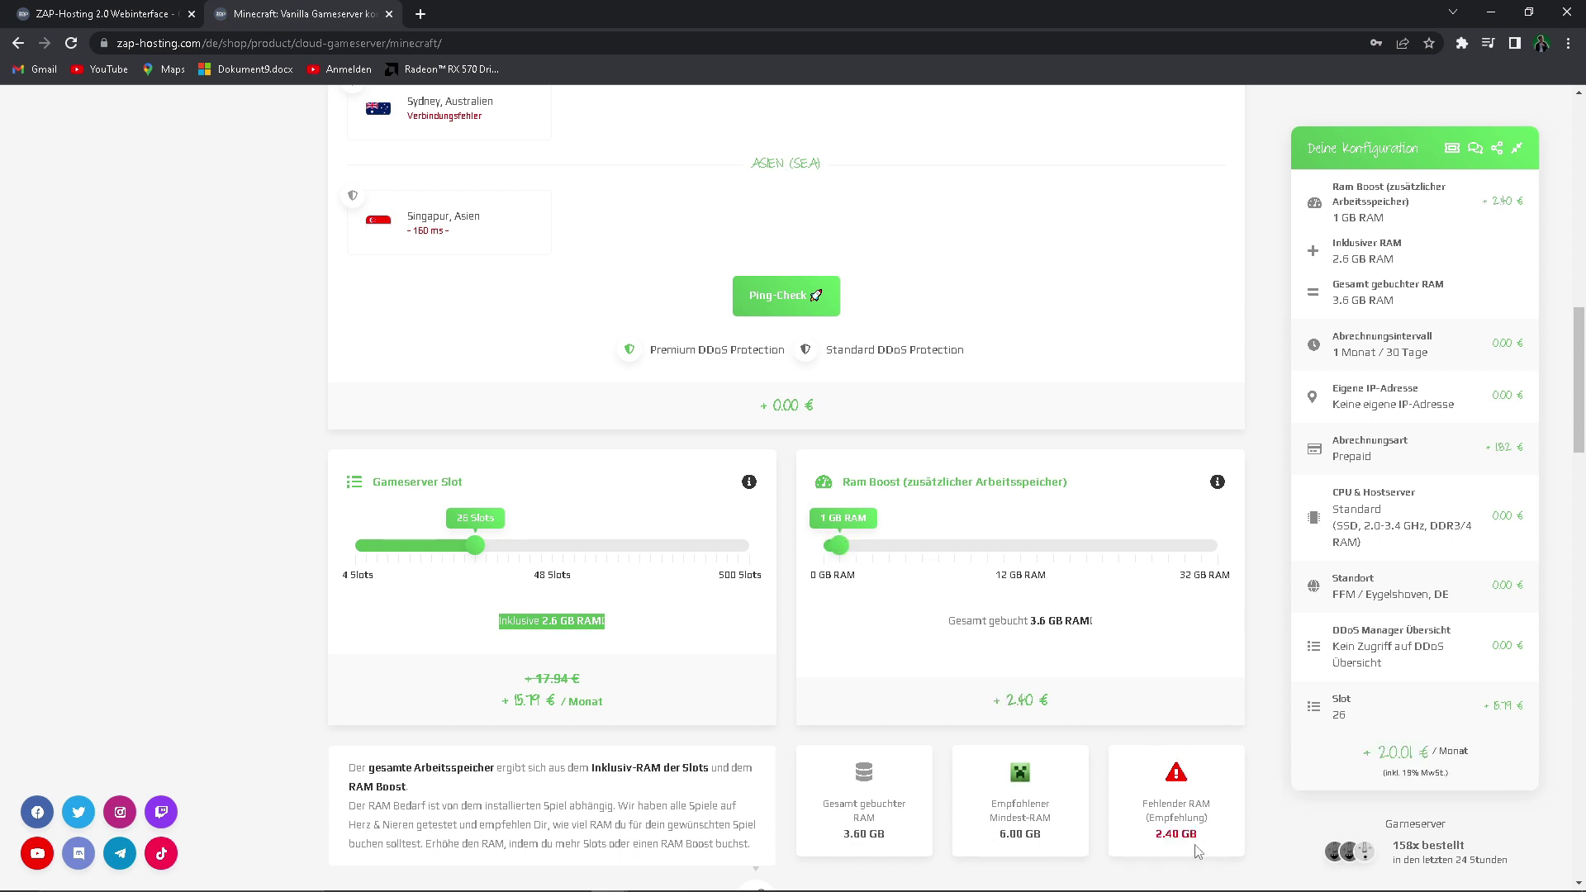
{"action": "key", "text": "Right"}
{"action": "key", "text": "Right"}
{"action": "key", "text": "Right"}
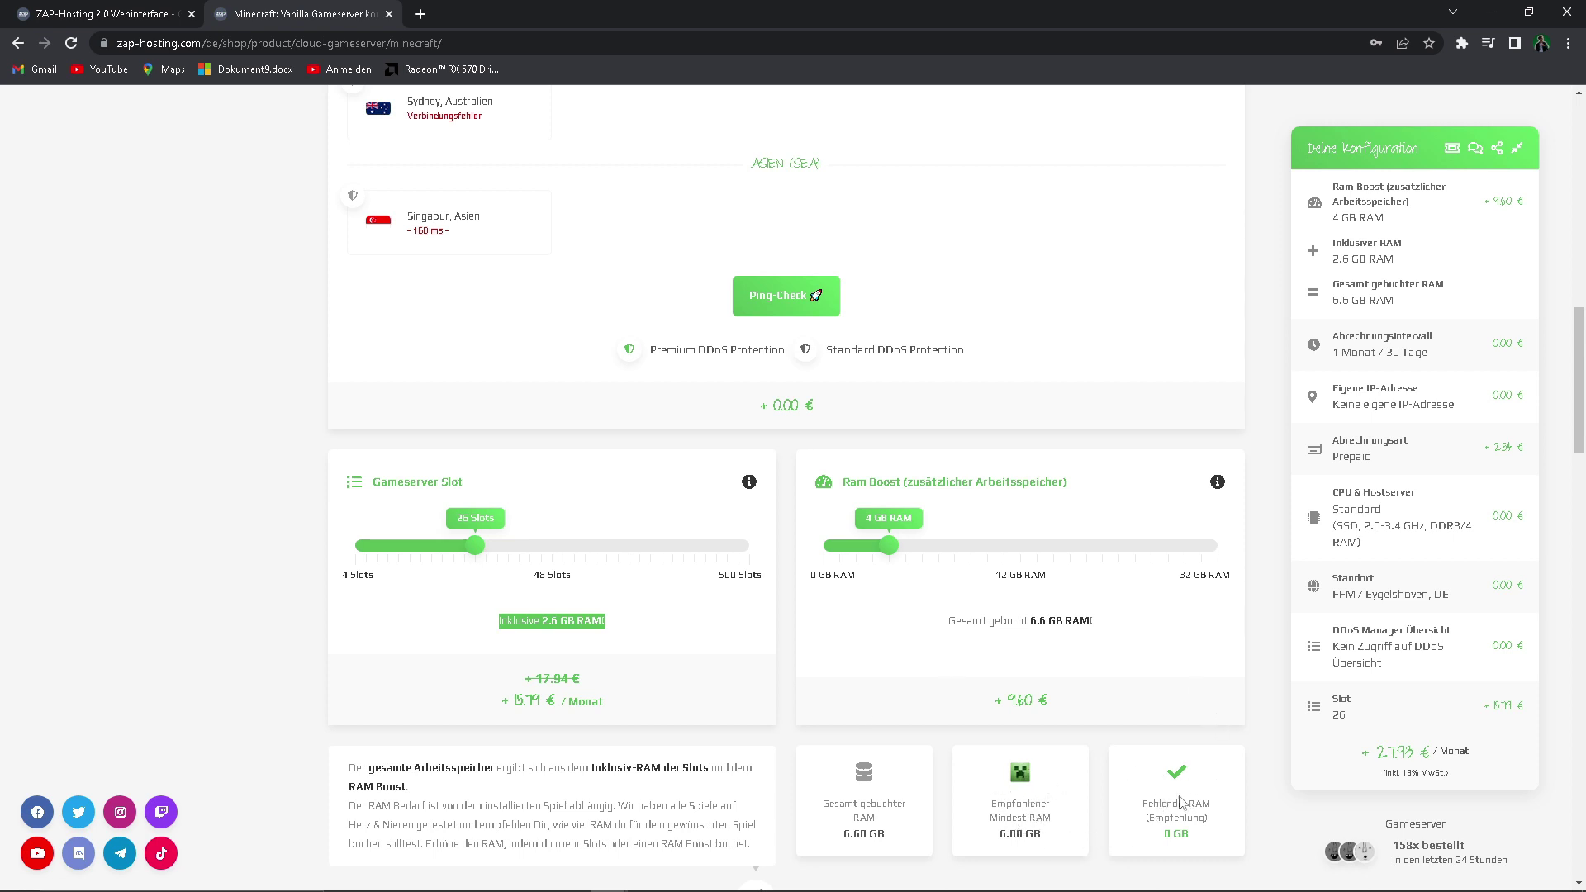
{"action": "scroll", "coordinate": [687, 644], "scroll_direction": "down", "scroll_amount": 6}
{"action": "left_click_drag", "start_coordinate": [373, 479], "coordinate": [420, 496]}
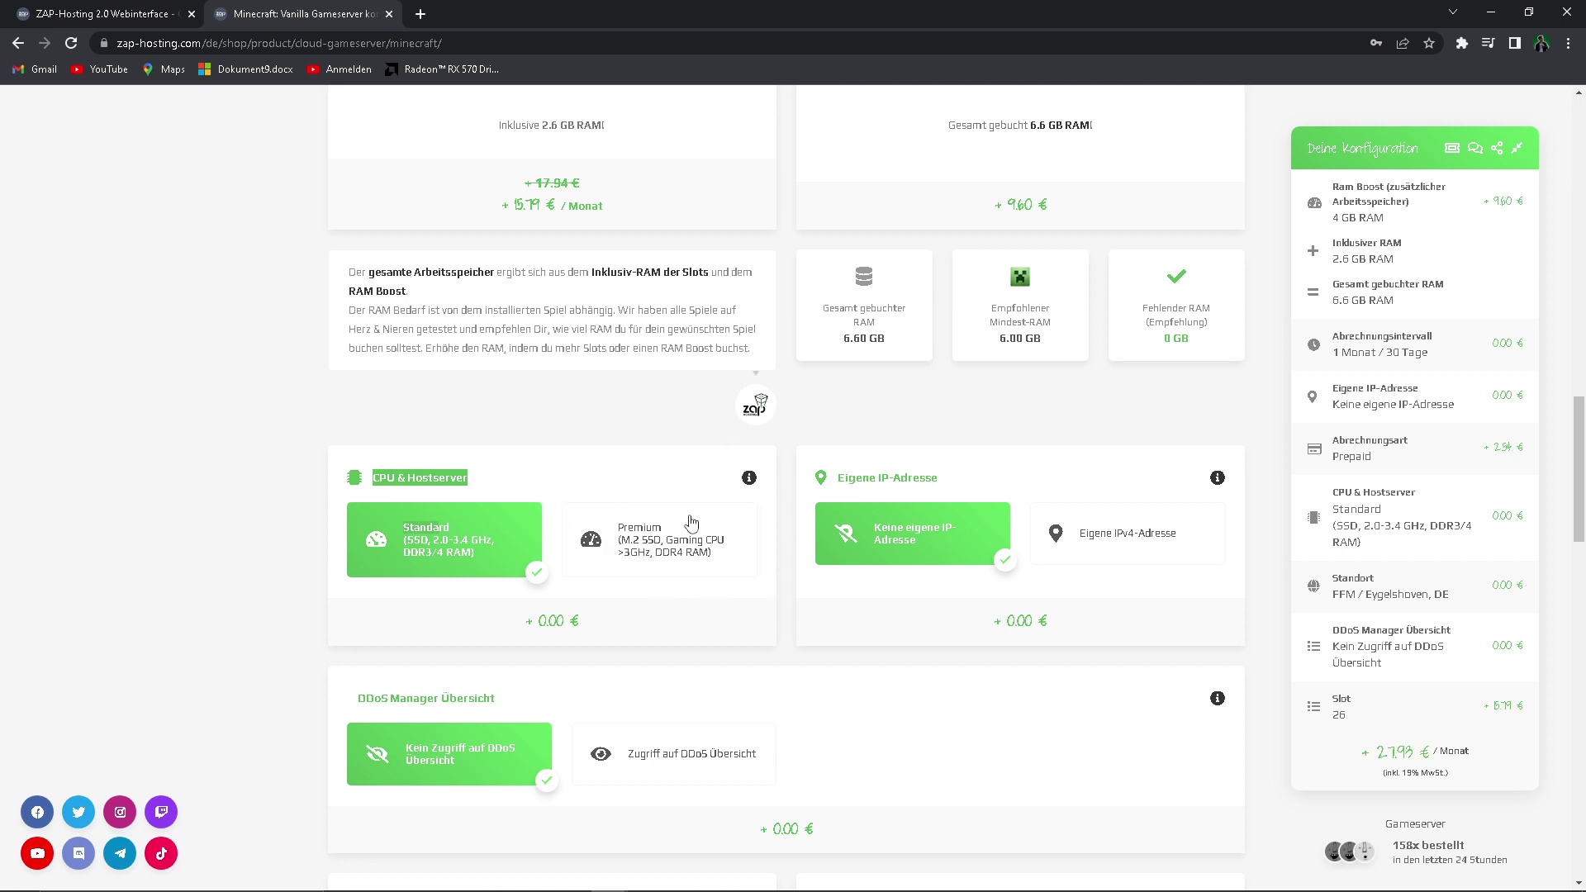
Compare Premium CPU and own IPv4, keep Standard CPU without own IP, and choose 5-year billing
{"action": "left_click", "coordinate": [673, 546]}
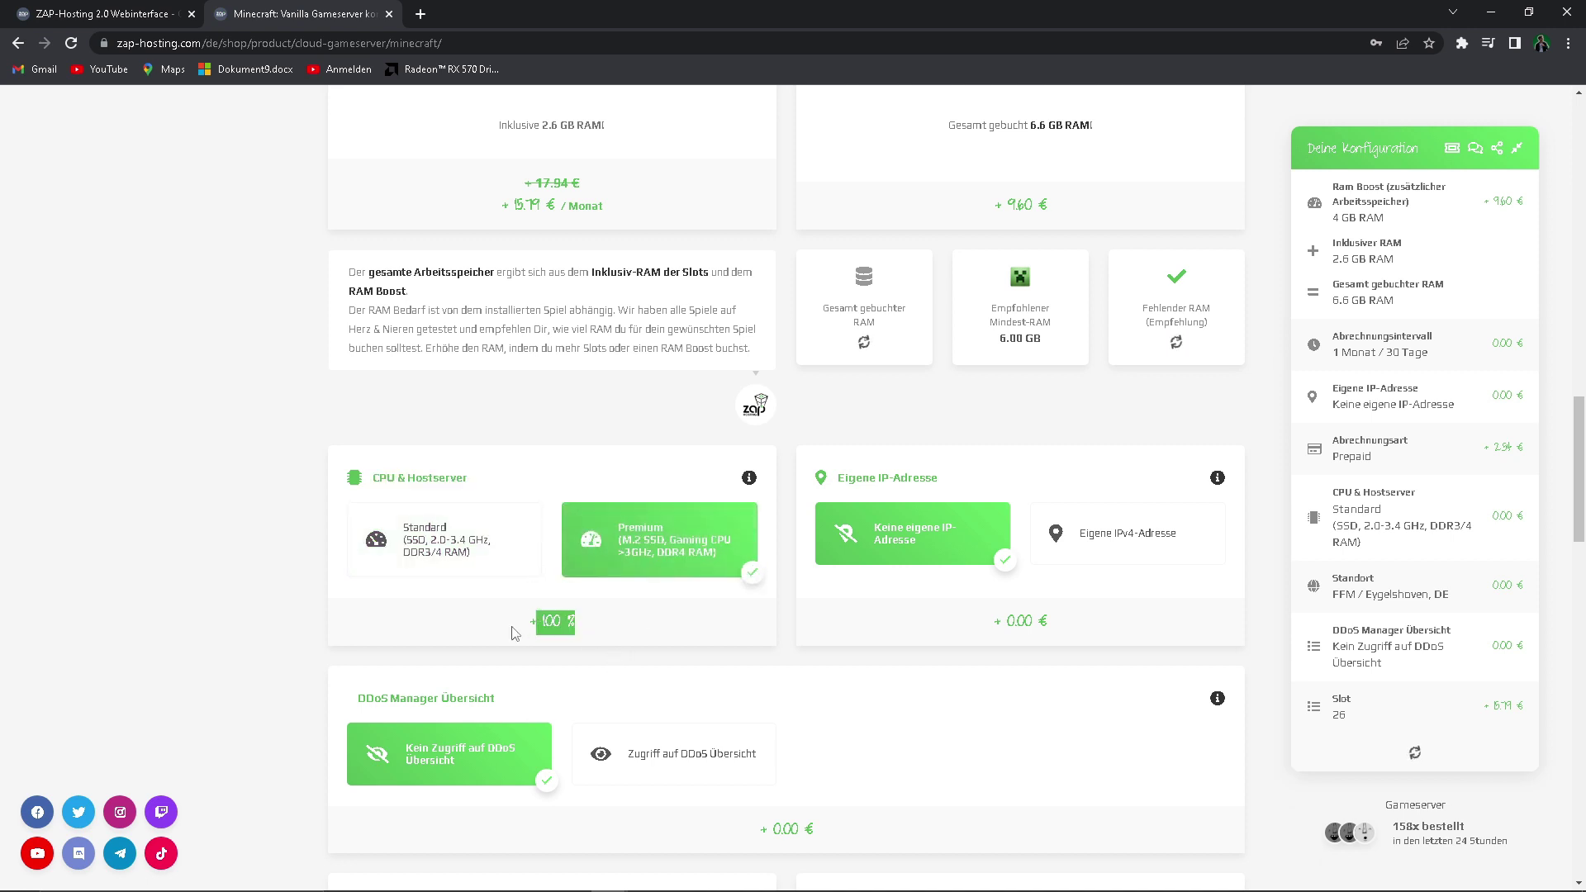
{"action": "left_click", "coordinate": [649, 568]}
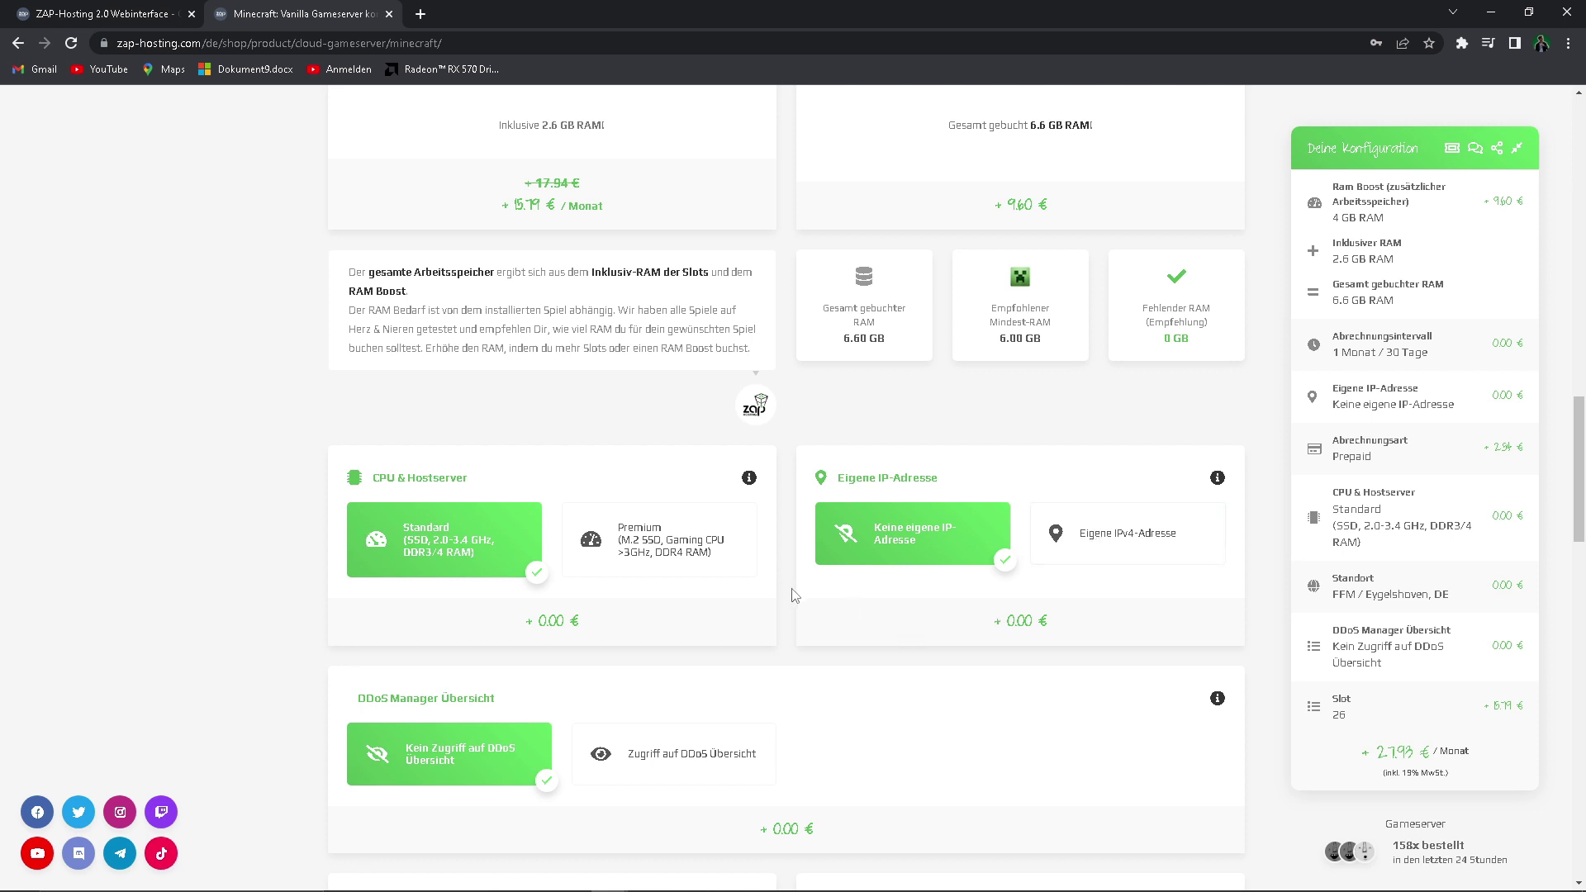
{"action": "left_click", "coordinate": [1099, 541]}
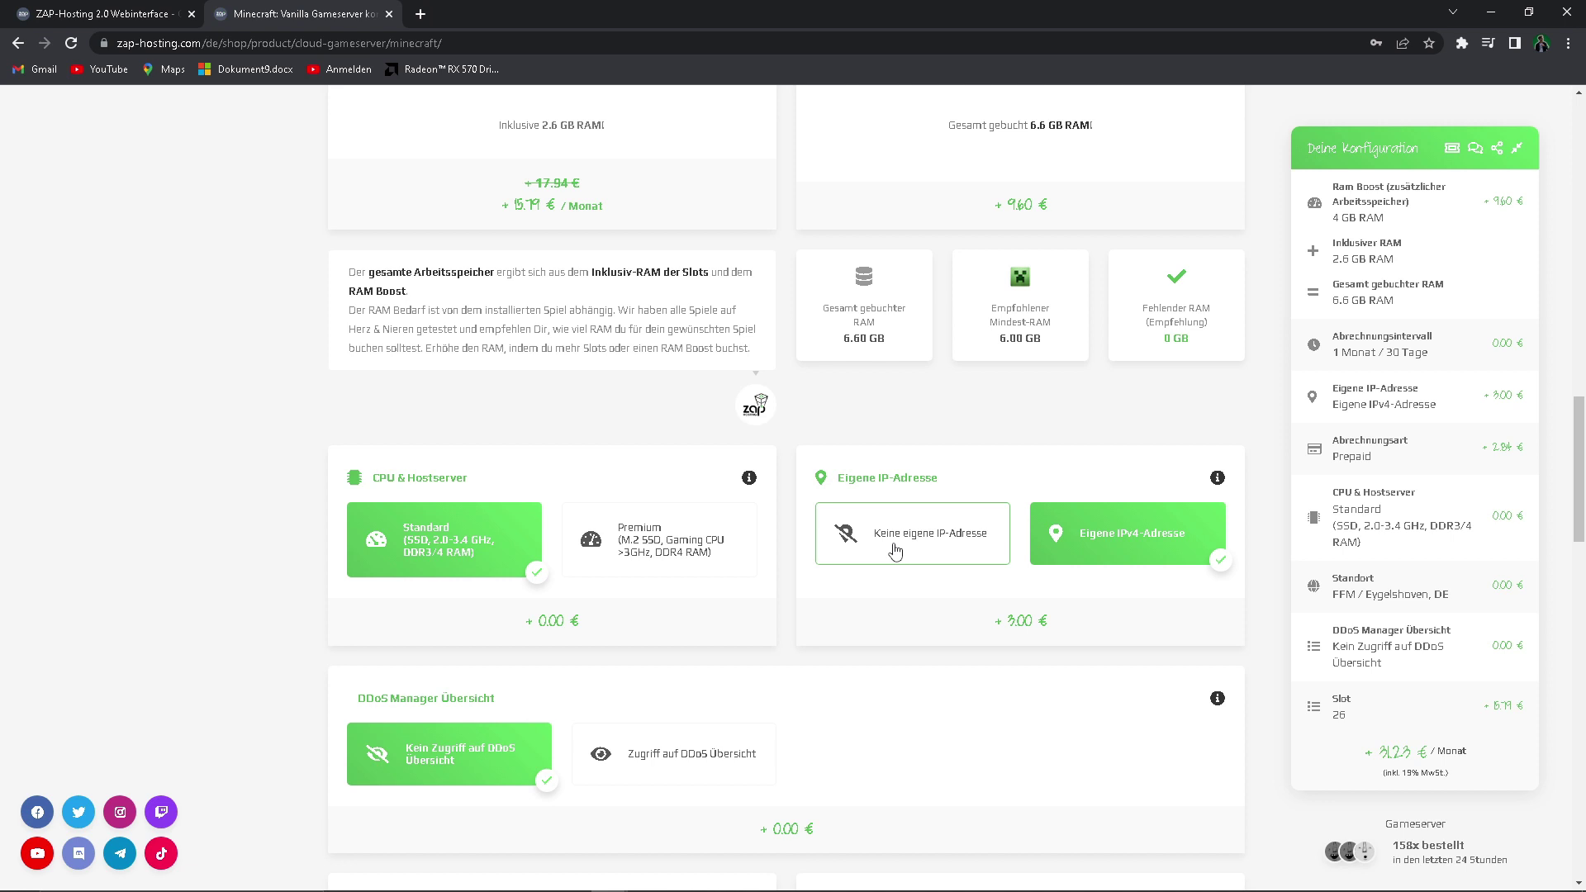
{"action": "left_click", "coordinate": [895, 551]}
{"action": "scroll", "coordinate": [895, 551], "scroll_direction": "down", "scroll_amount": 4}
{"action": "left_click_drag", "start_coordinate": [355, 368], "coordinate": [530, 370]}
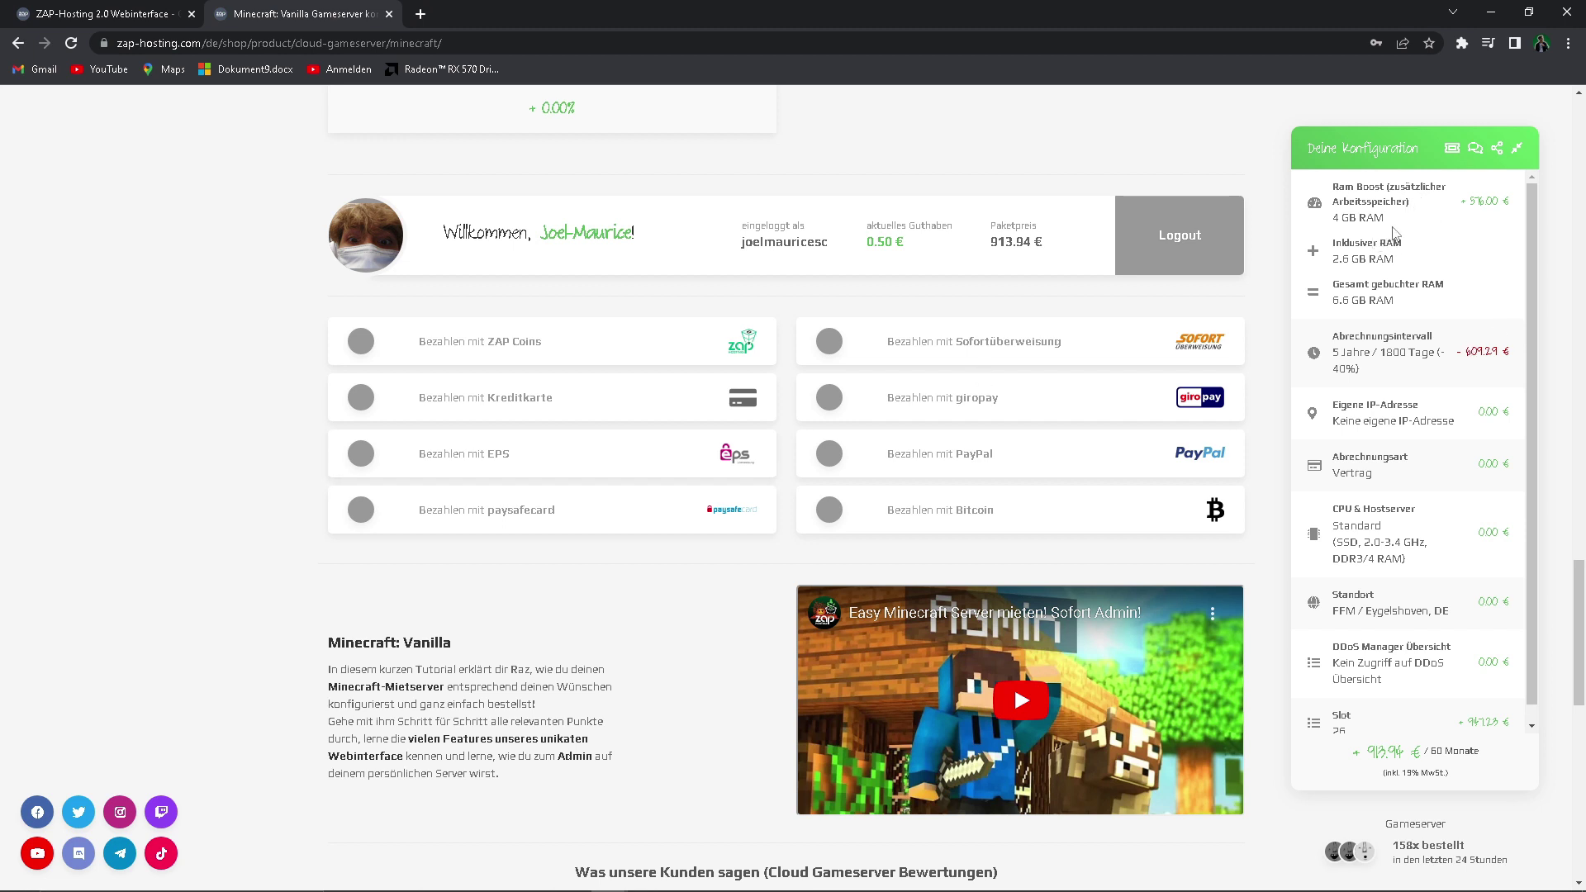
Try paying with ZAP Coins, dismiss the Achtung notice, and review the order summary
{"action": "scroll", "coordinate": [1446, 401], "scroll_direction": "down", "scroll_amount": 1}
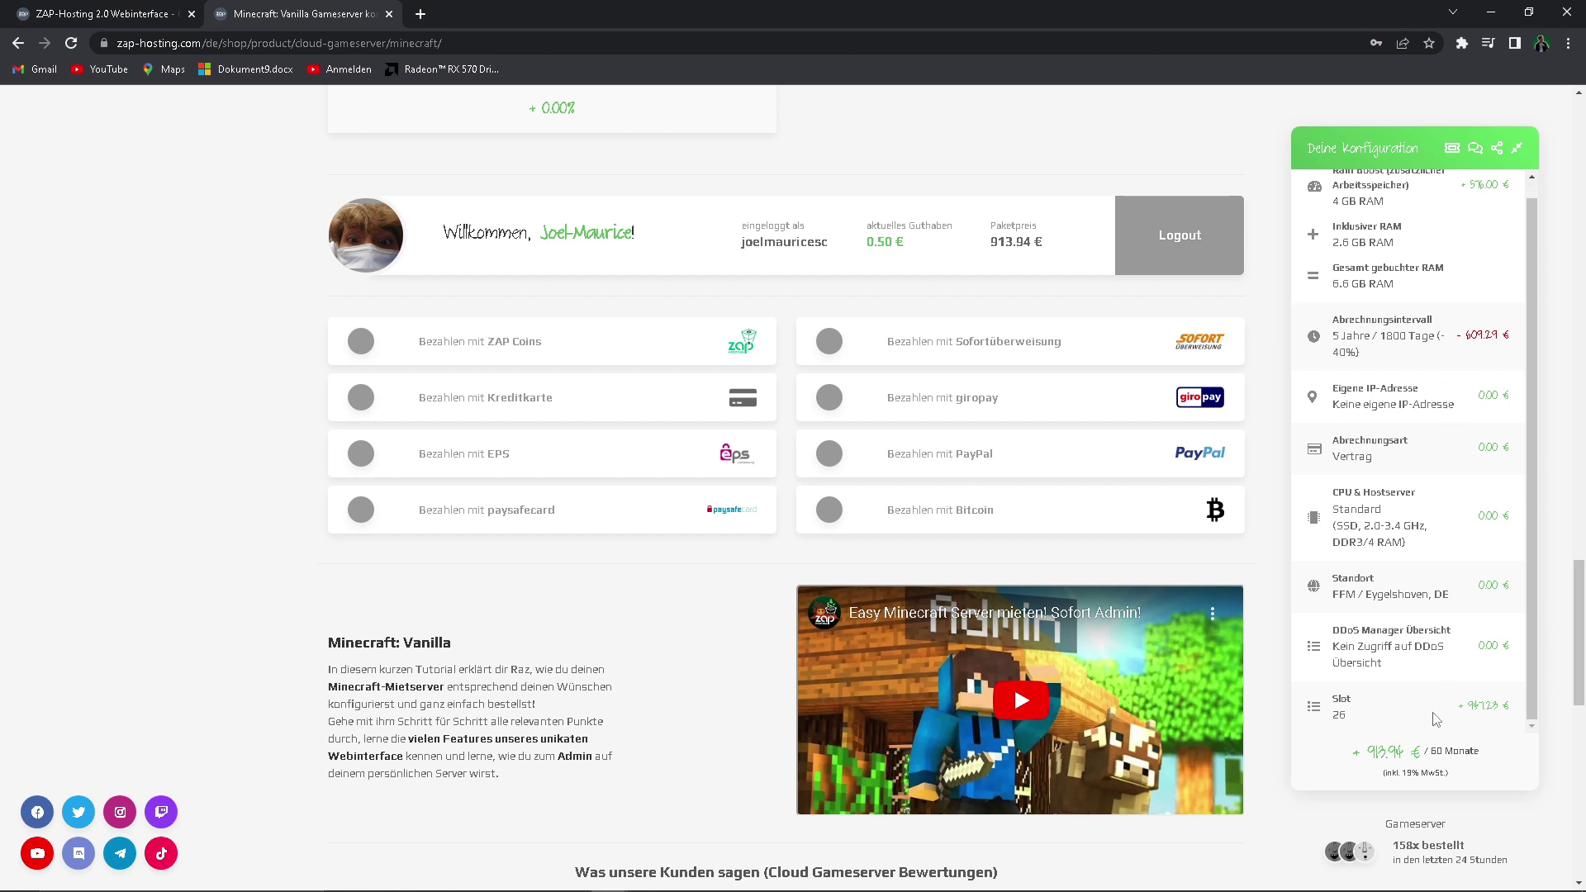
{"action": "scroll", "coordinate": [1439, 694], "scroll_direction": "up", "scroll_amount": 1}
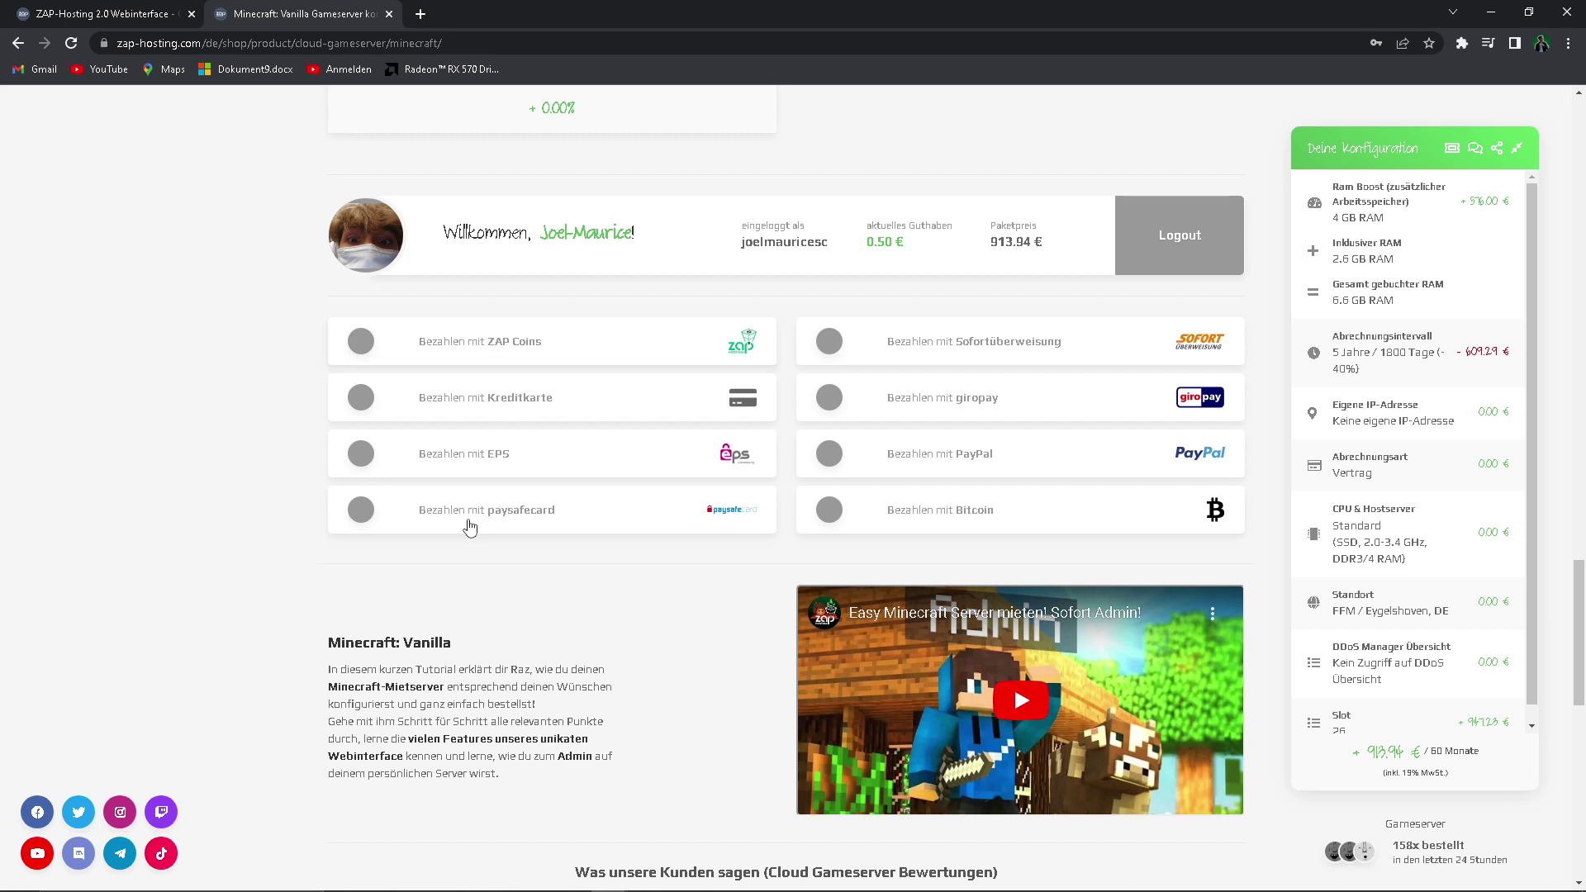
{"action": "left_click_drag", "start_coordinate": [488, 344], "coordinate": [555, 351]}
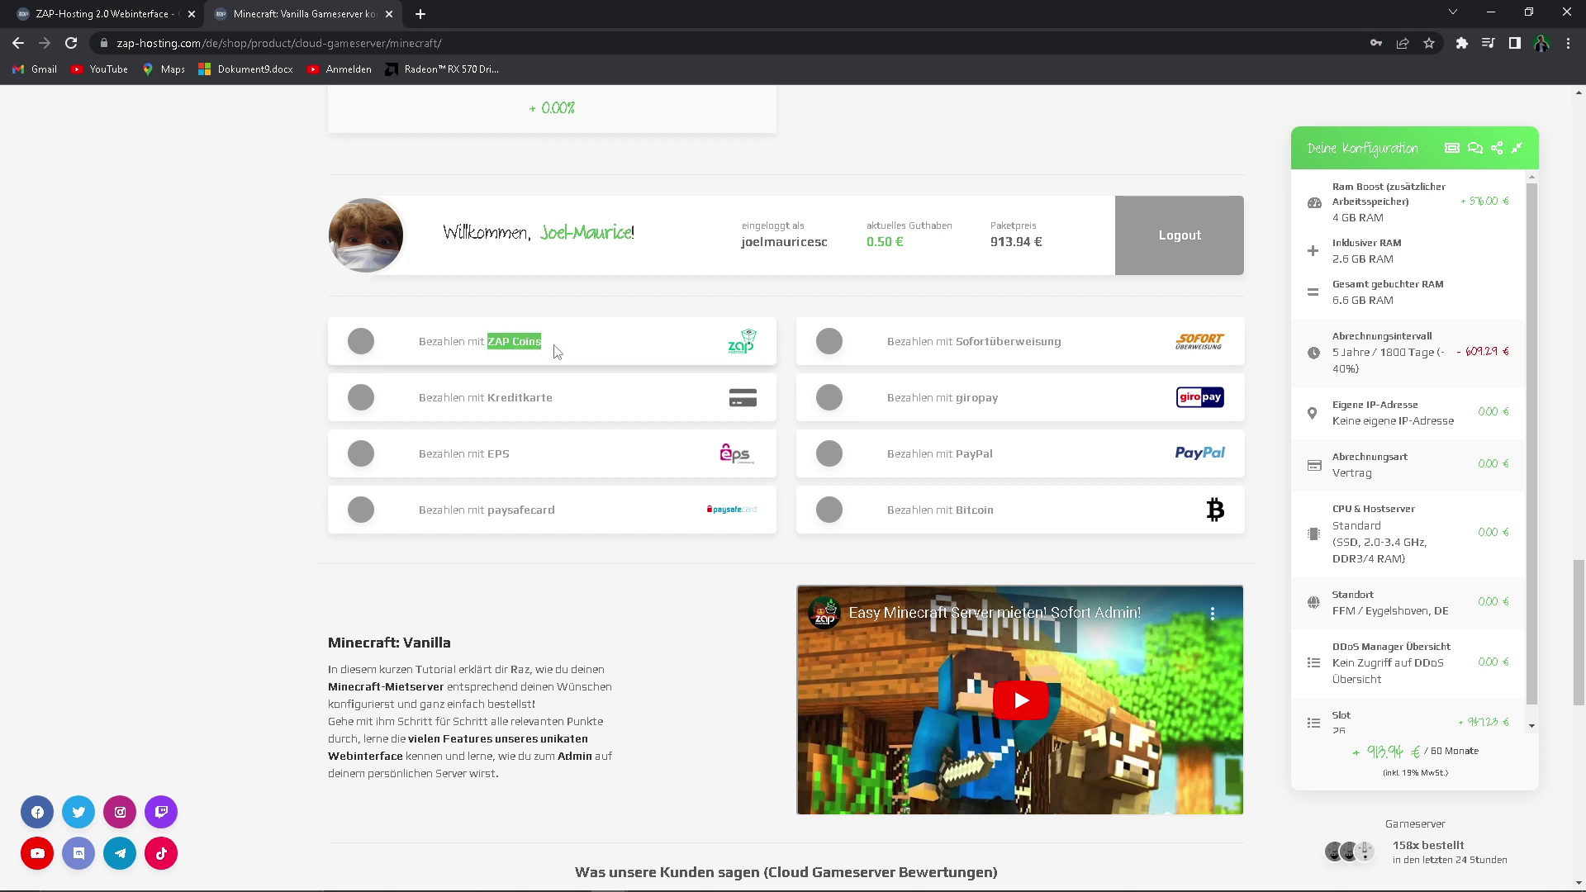
{"action": "left_click", "coordinate": [612, 343]}
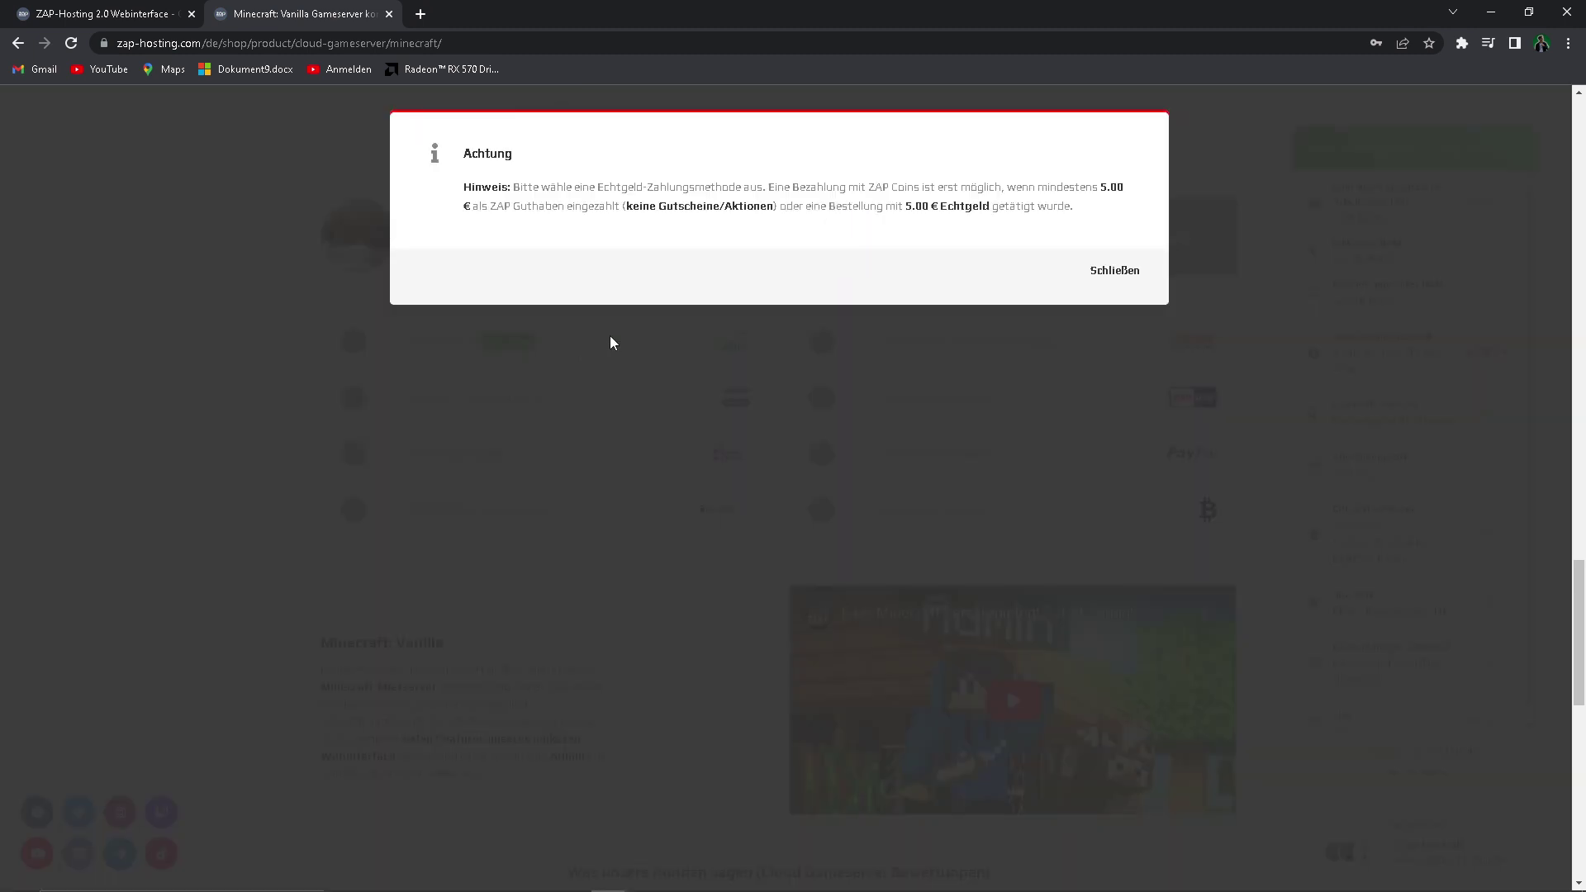
{"action": "left_click", "coordinate": [1094, 275]}
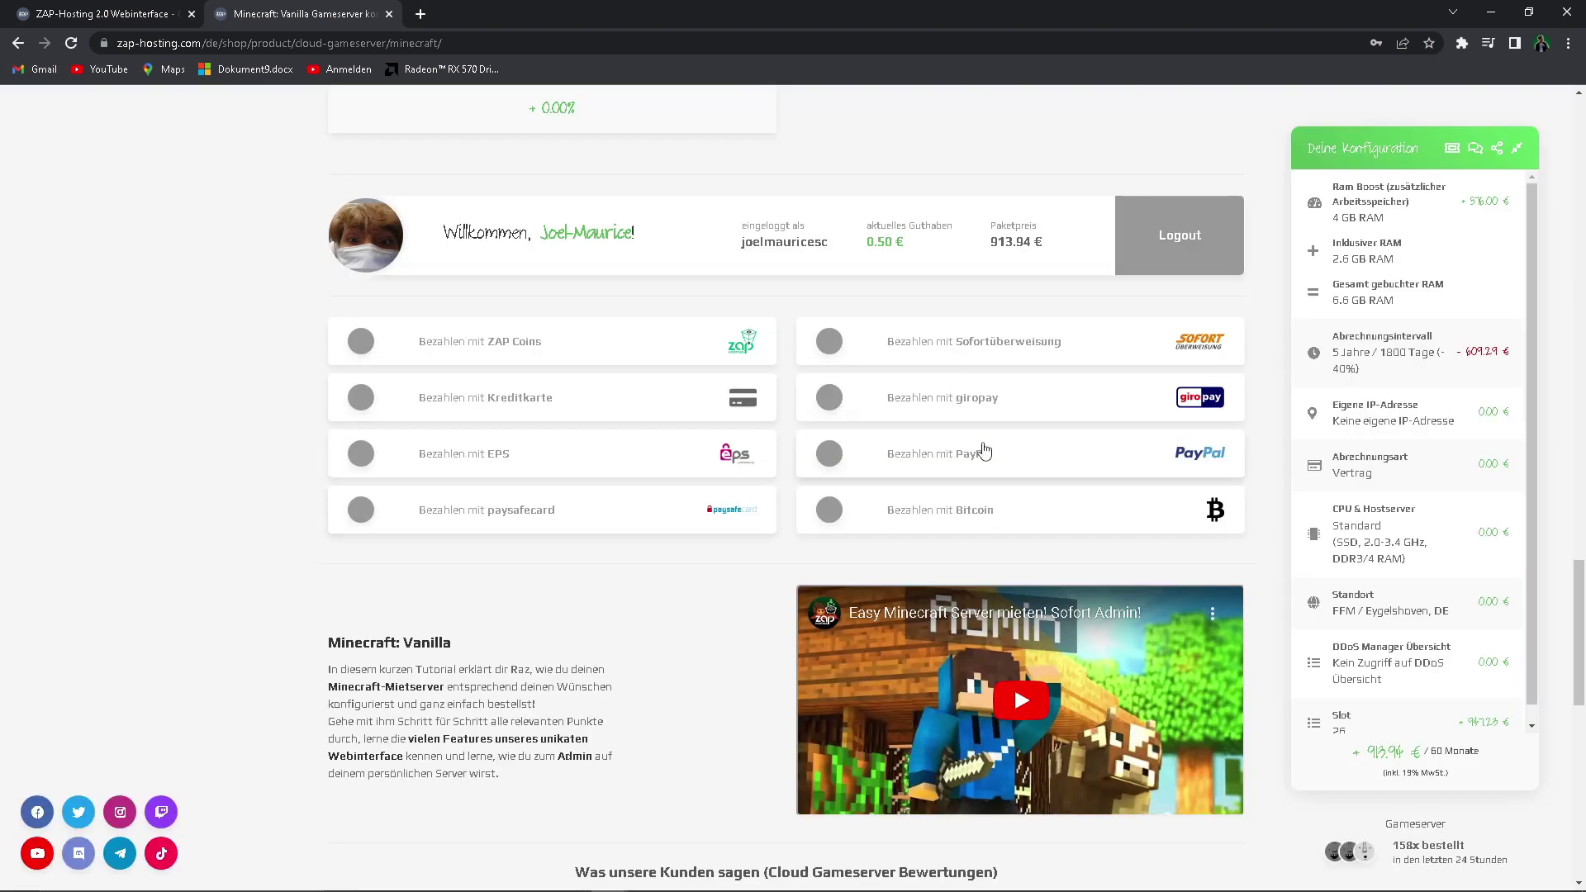
{"action": "scroll", "coordinate": [678, 478], "scroll_direction": "down", "scroll_amount": 1}
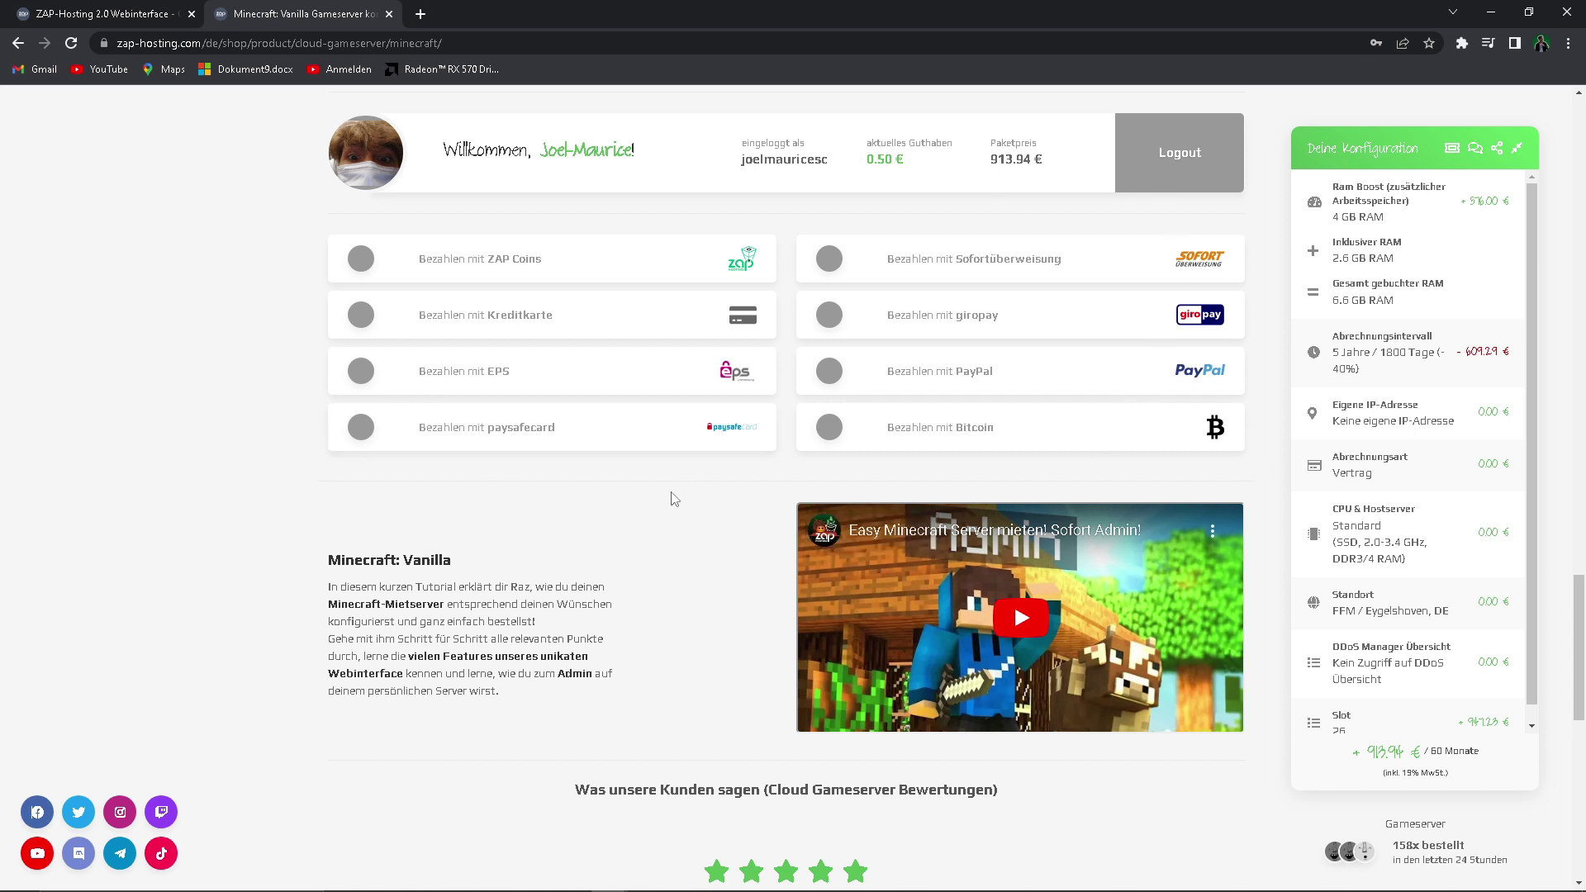
{"action": "scroll", "coordinate": [674, 499], "scroll_direction": "up", "scroll_amount": 2}
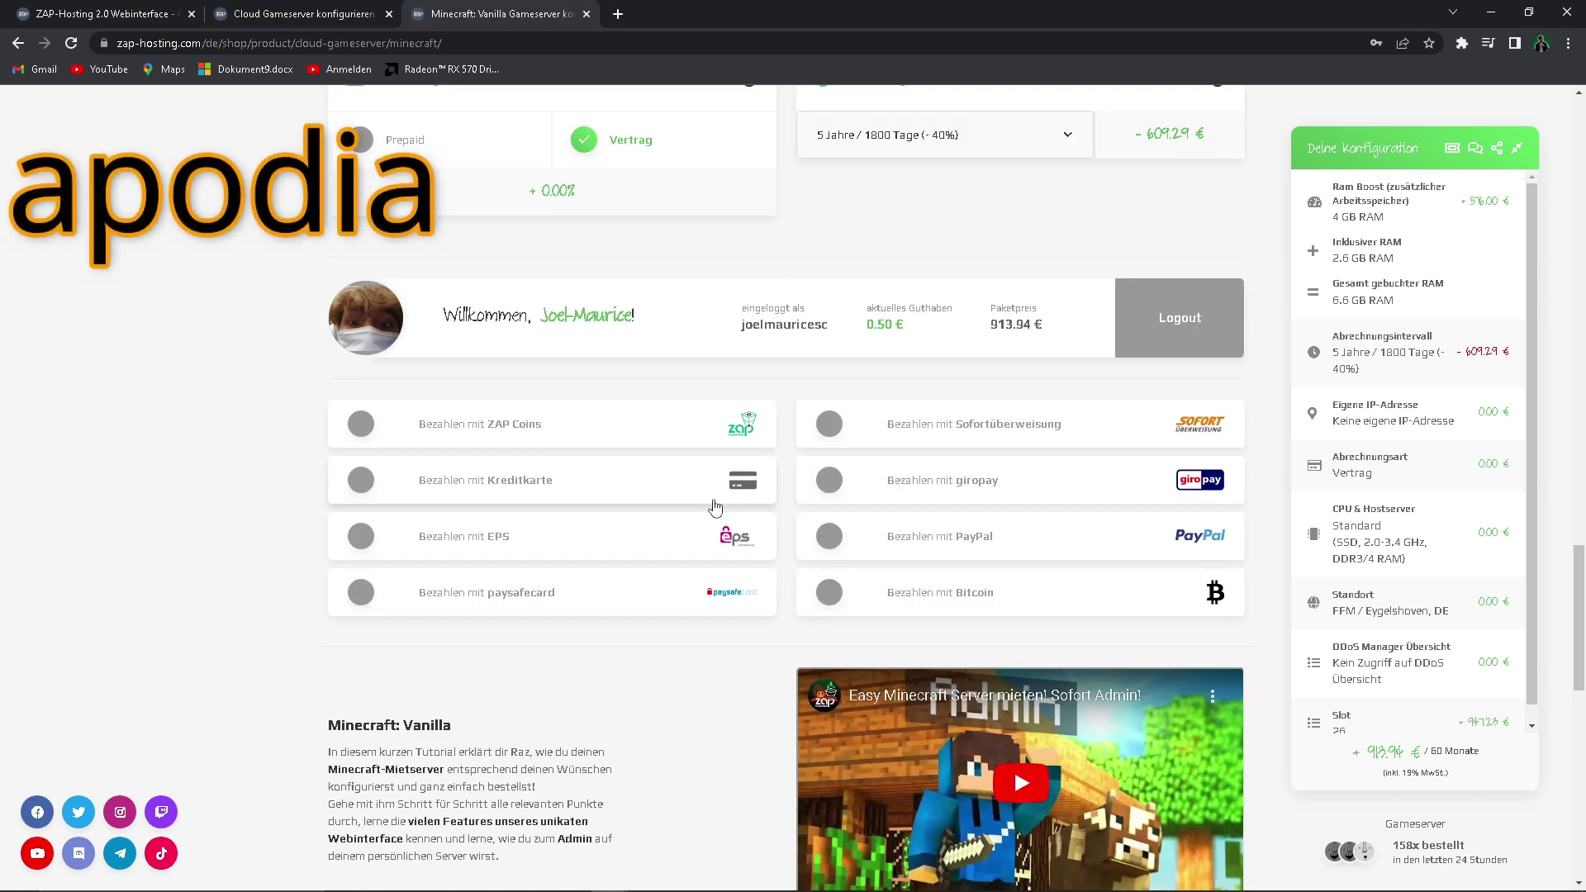
{"action": "scroll", "coordinate": [674, 499], "scroll_direction": "down", "scroll_amount": 2}
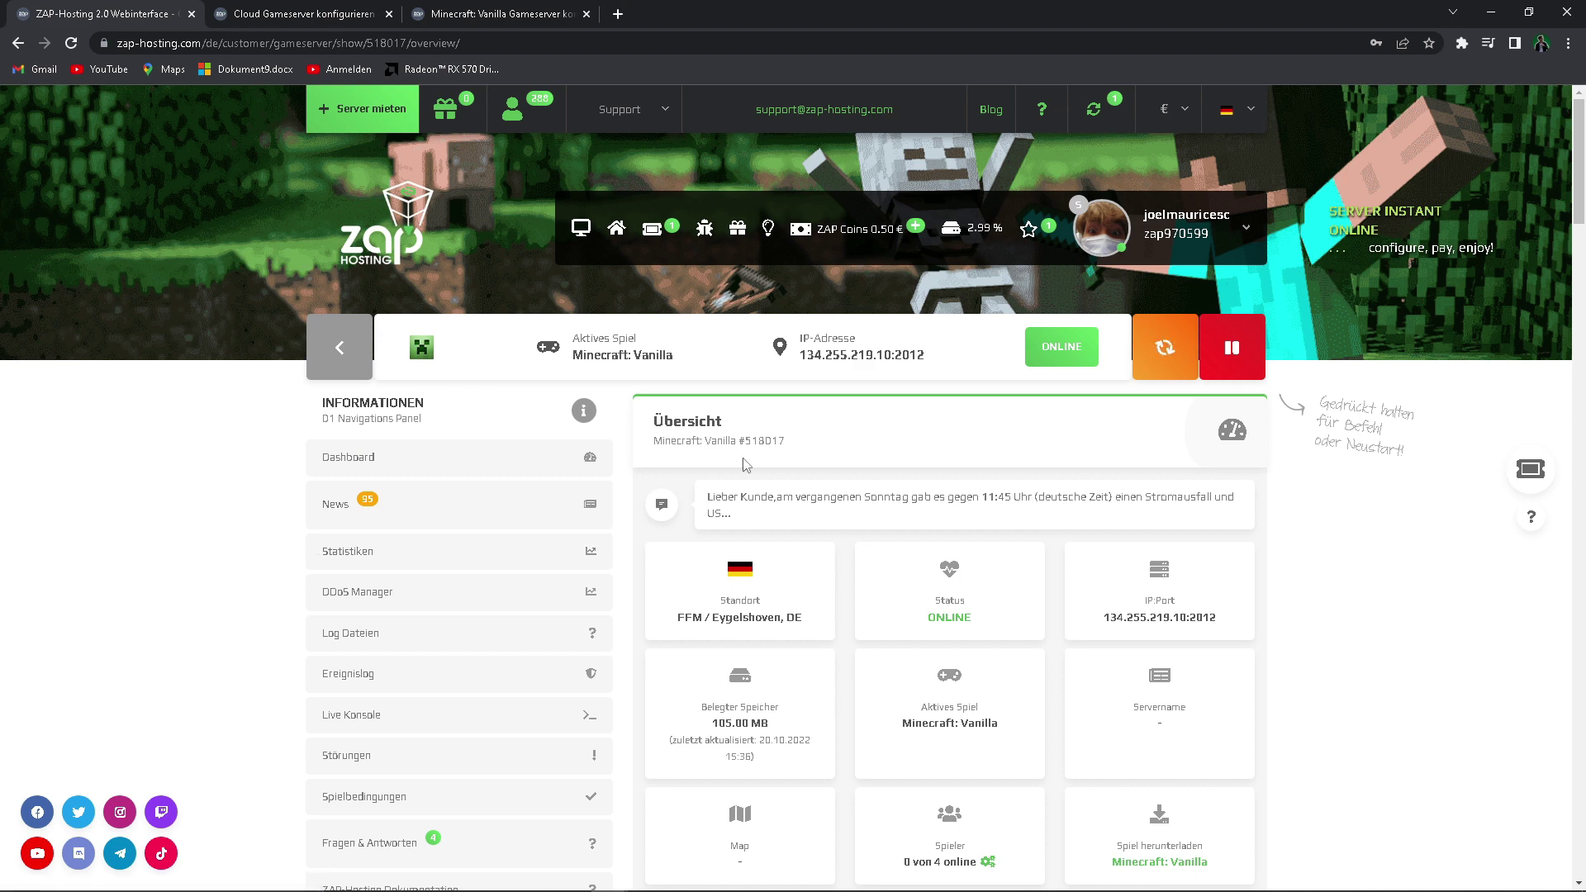
Review the Übersicht cards, highlighting the server's IP address, port and other details
{"action": "scroll", "coordinate": [760, 510], "scroll_direction": "down", "scroll_amount": 2}
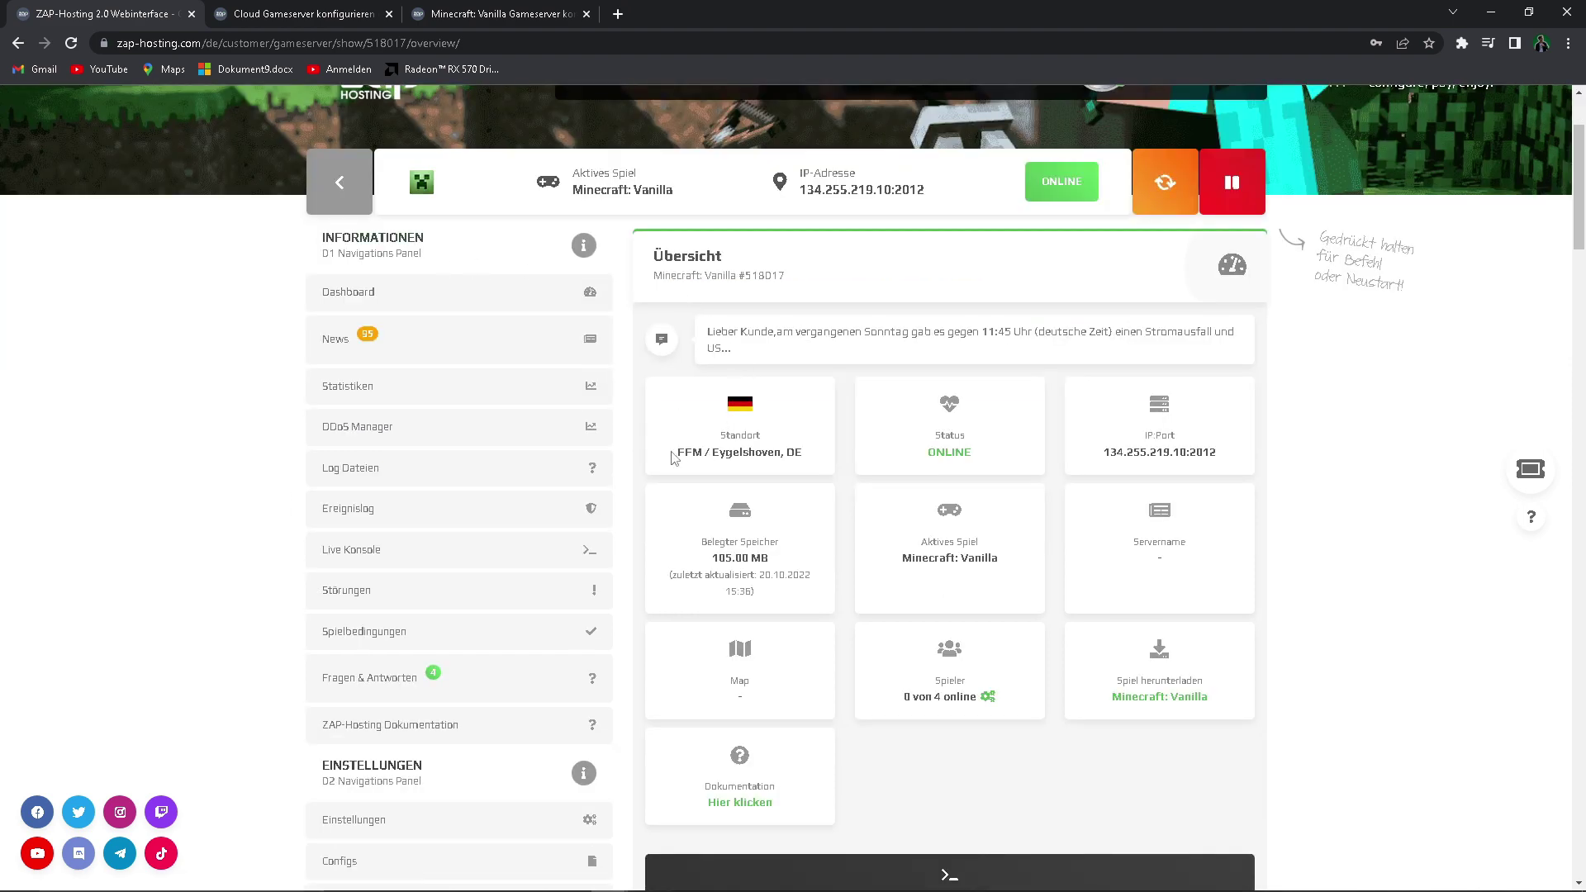
{"action": "left_click_drag", "start_coordinate": [696, 455], "coordinate": [888, 447]}
{"action": "left_click_drag", "start_coordinate": [1102, 453], "coordinate": [1238, 463]}
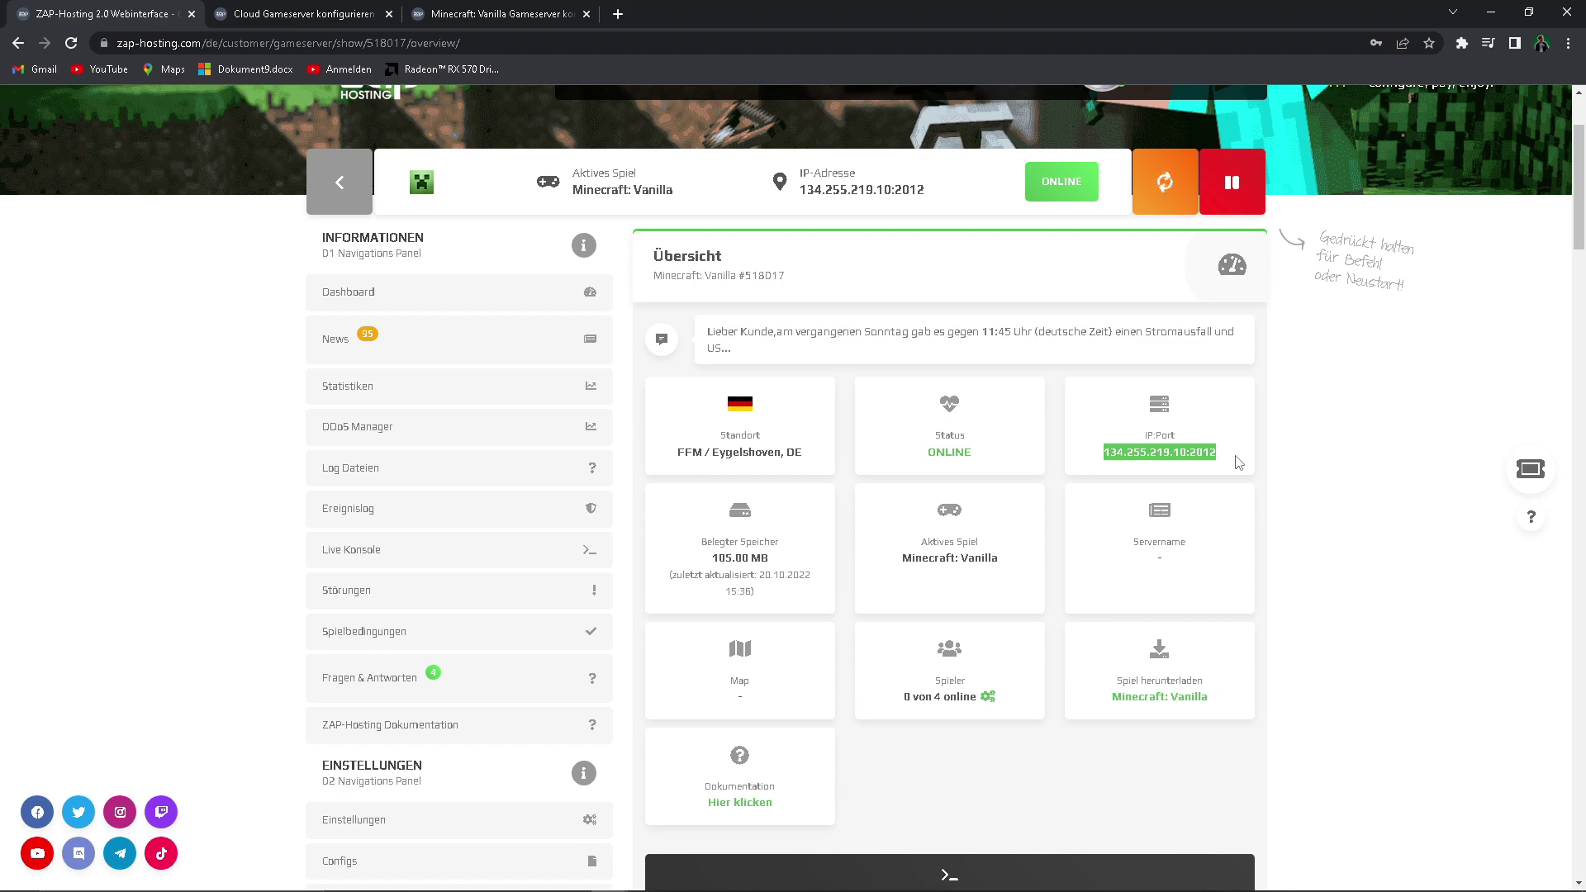
{"action": "scroll", "coordinate": [1239, 463], "scroll_direction": "down", "scroll_amount": 1}
{"action": "left_click_drag", "start_coordinate": [713, 475], "coordinate": [1002, 484]}
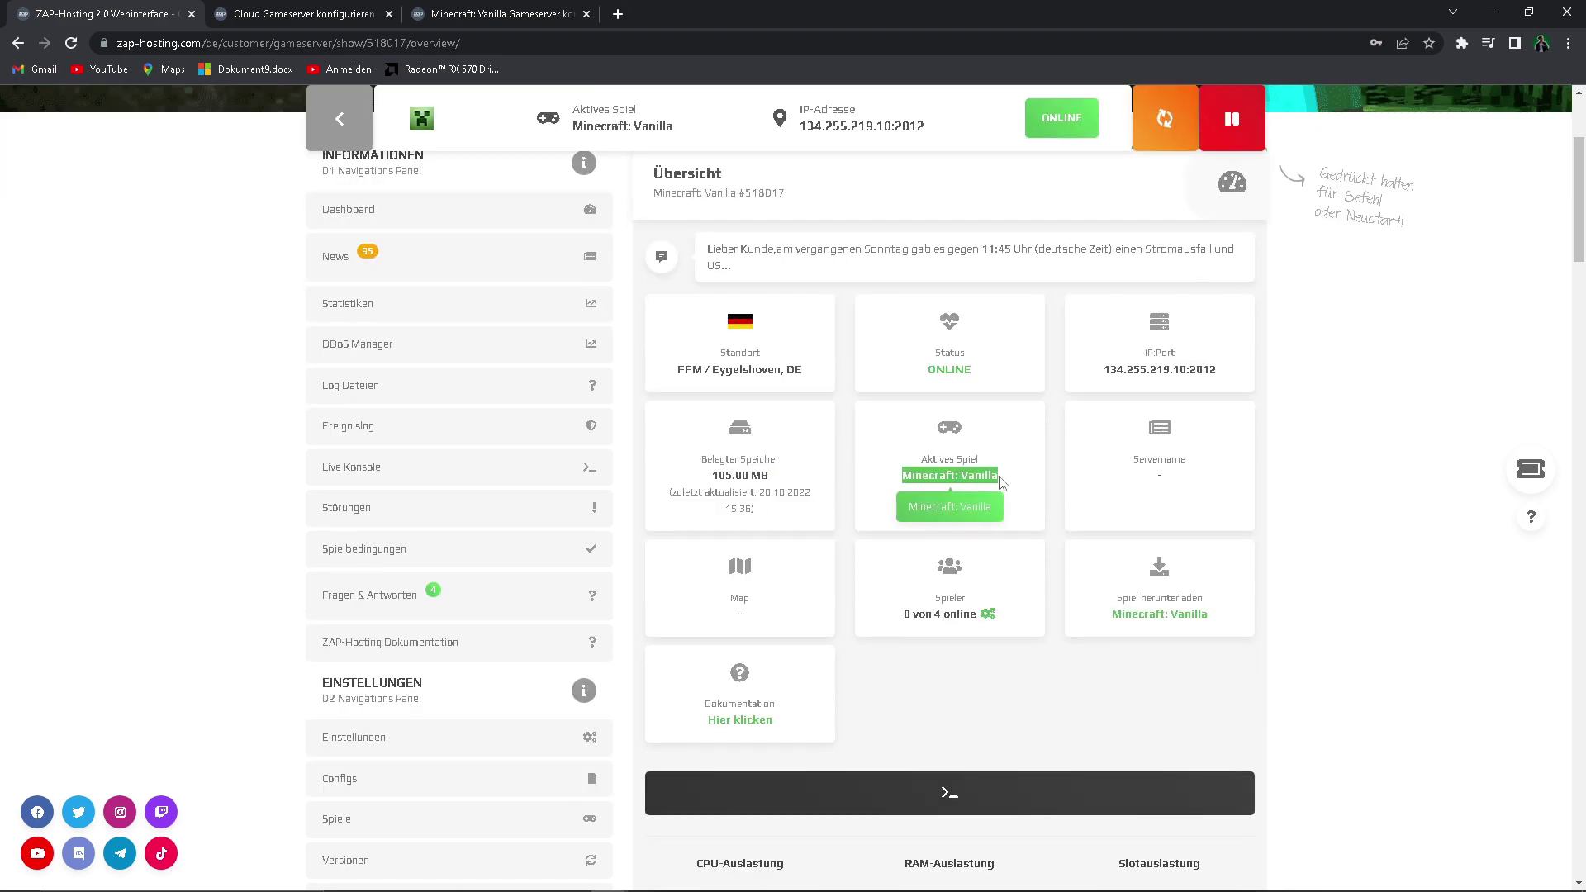
{"action": "scroll", "coordinate": [1003, 483], "scroll_direction": "down", "scroll_amount": 3}
{"action": "left_click_drag", "start_coordinate": [785, 615], "coordinate": [730, 580]}
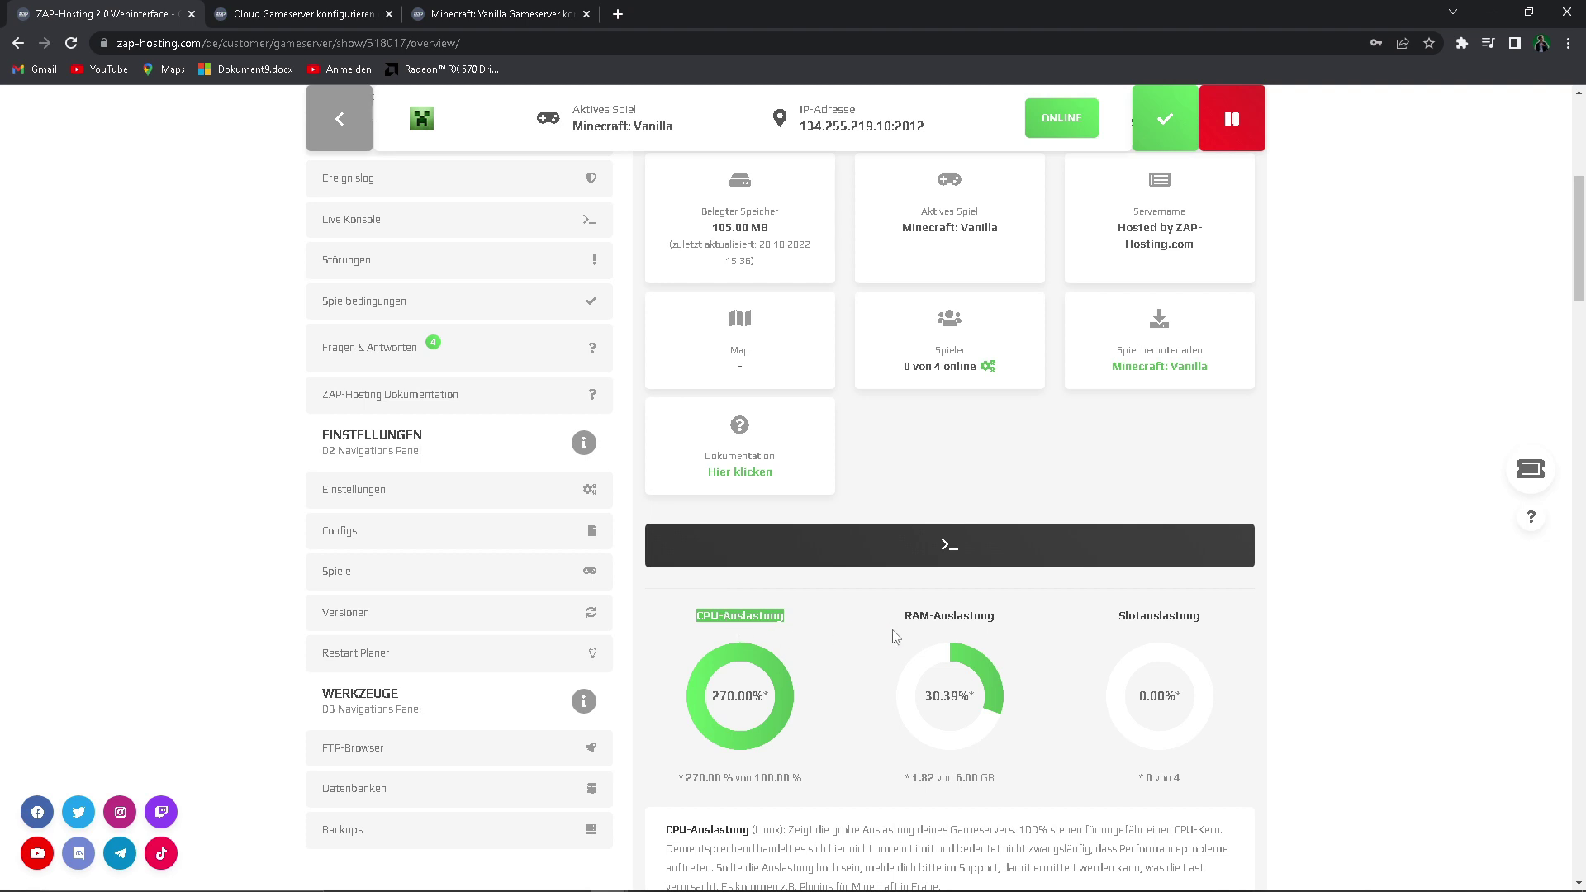
{"action": "left_click_drag", "start_coordinate": [903, 616], "coordinate": [1004, 626]}
{"action": "left_click_drag", "start_coordinate": [1123, 620], "coordinate": [1216, 622]}
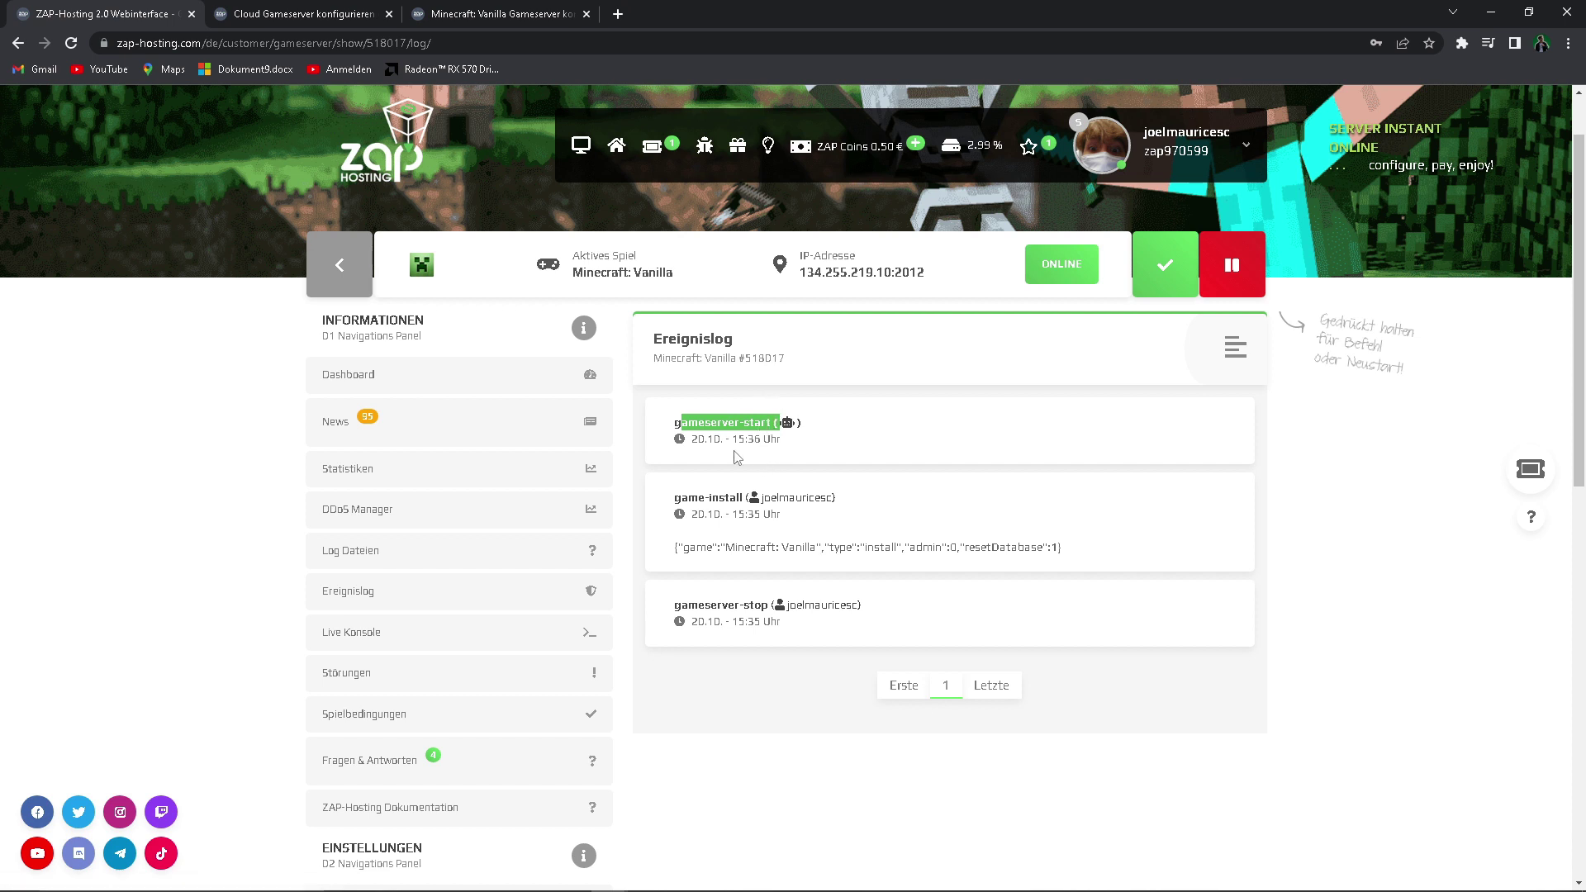
Open the Live Konsole, showing startup output up to the query listener on port 2013
{"action": "left_click", "coordinate": [670, 427]}
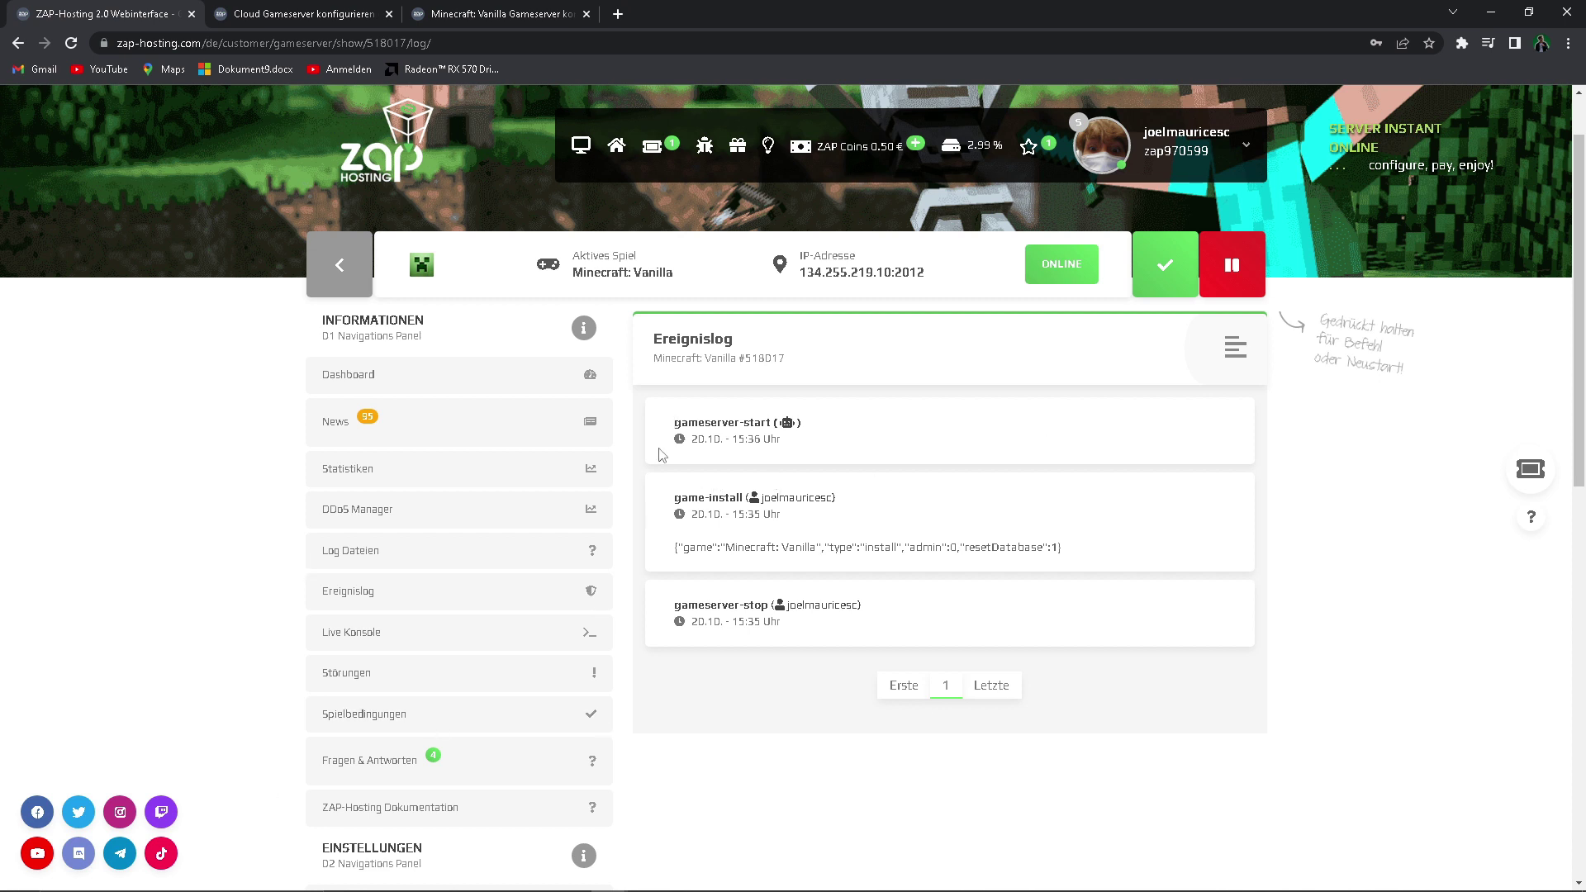
{"action": "left_click", "coordinate": [475, 632]}
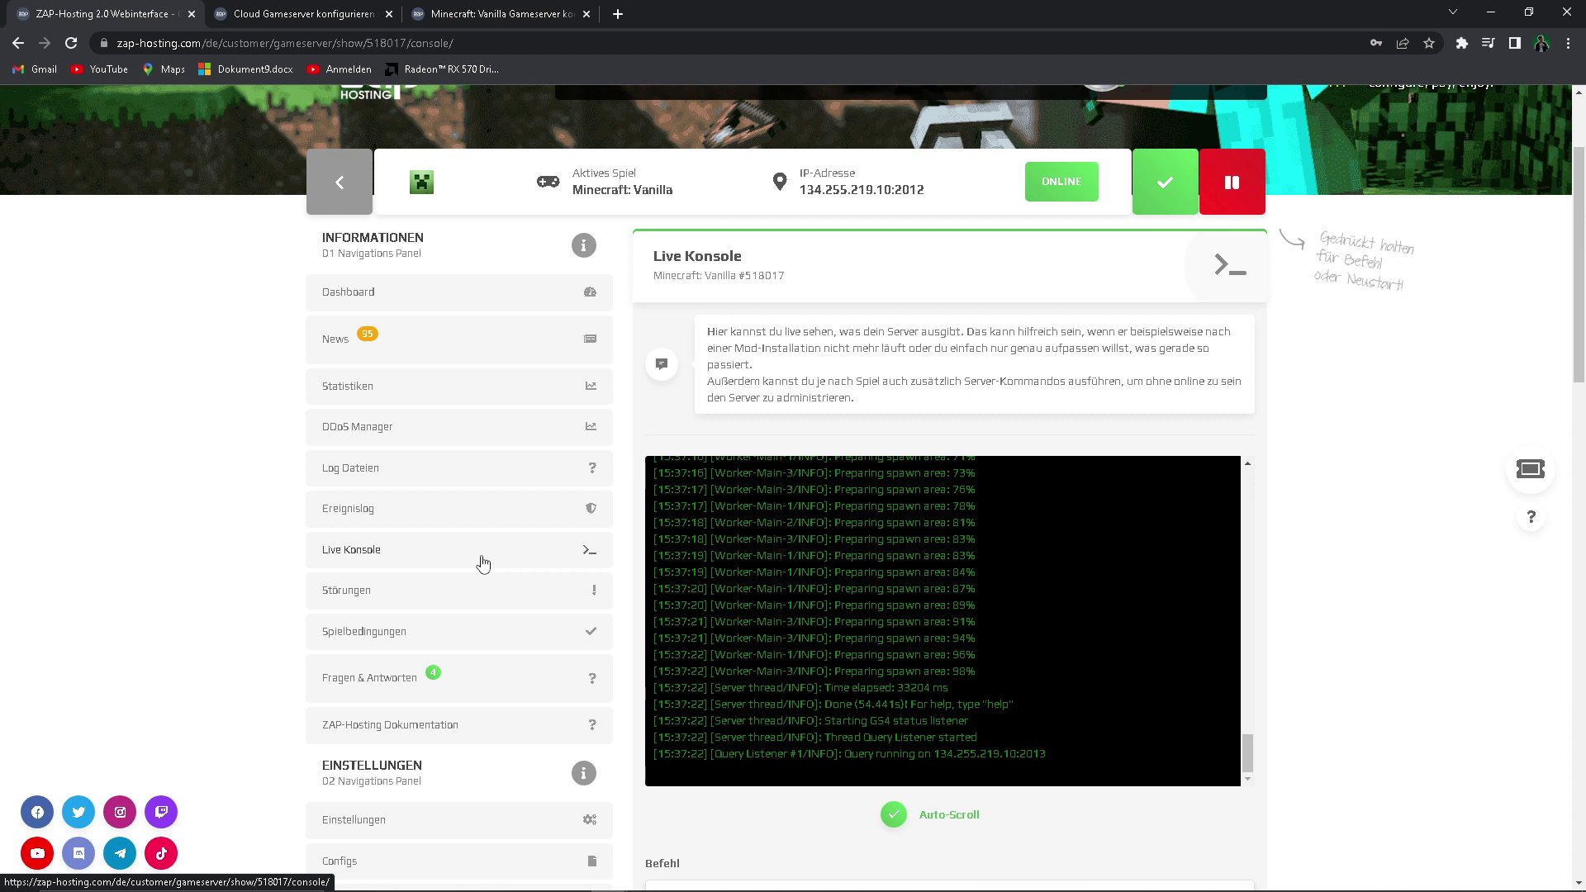
Make the player a server operator with the op console command
{"action": "scroll", "coordinate": [661, 636], "scroll_direction": "down", "scroll_amount": 3}
{"action": "left_click", "coordinate": [753, 654]}
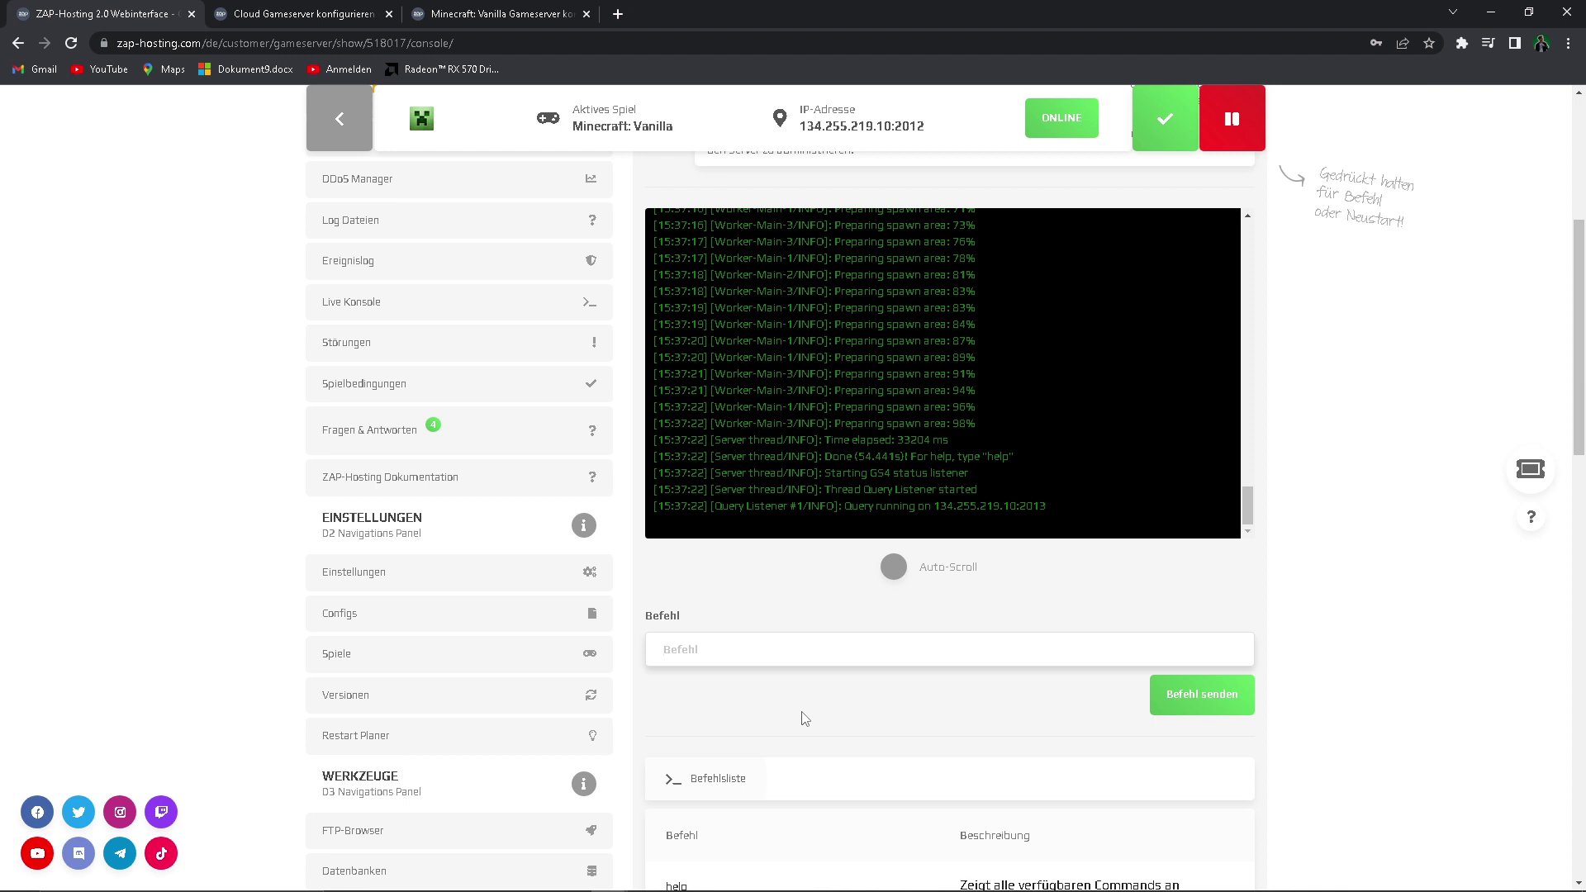
{"action": "left_click", "coordinate": [712, 661]}
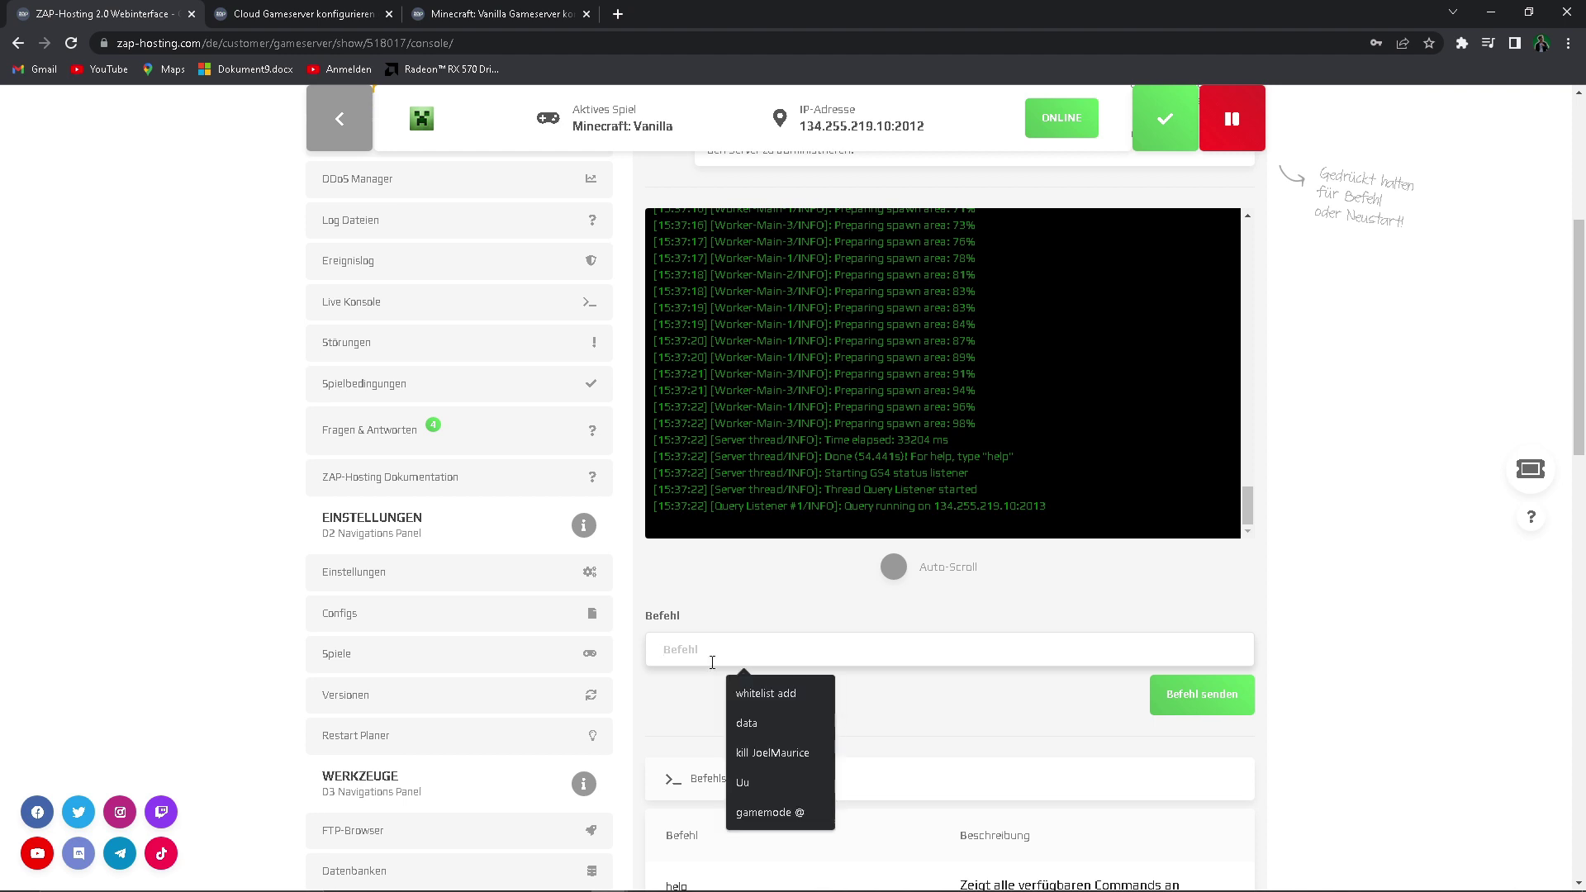
{"action": "type", "text": "op Jo"}
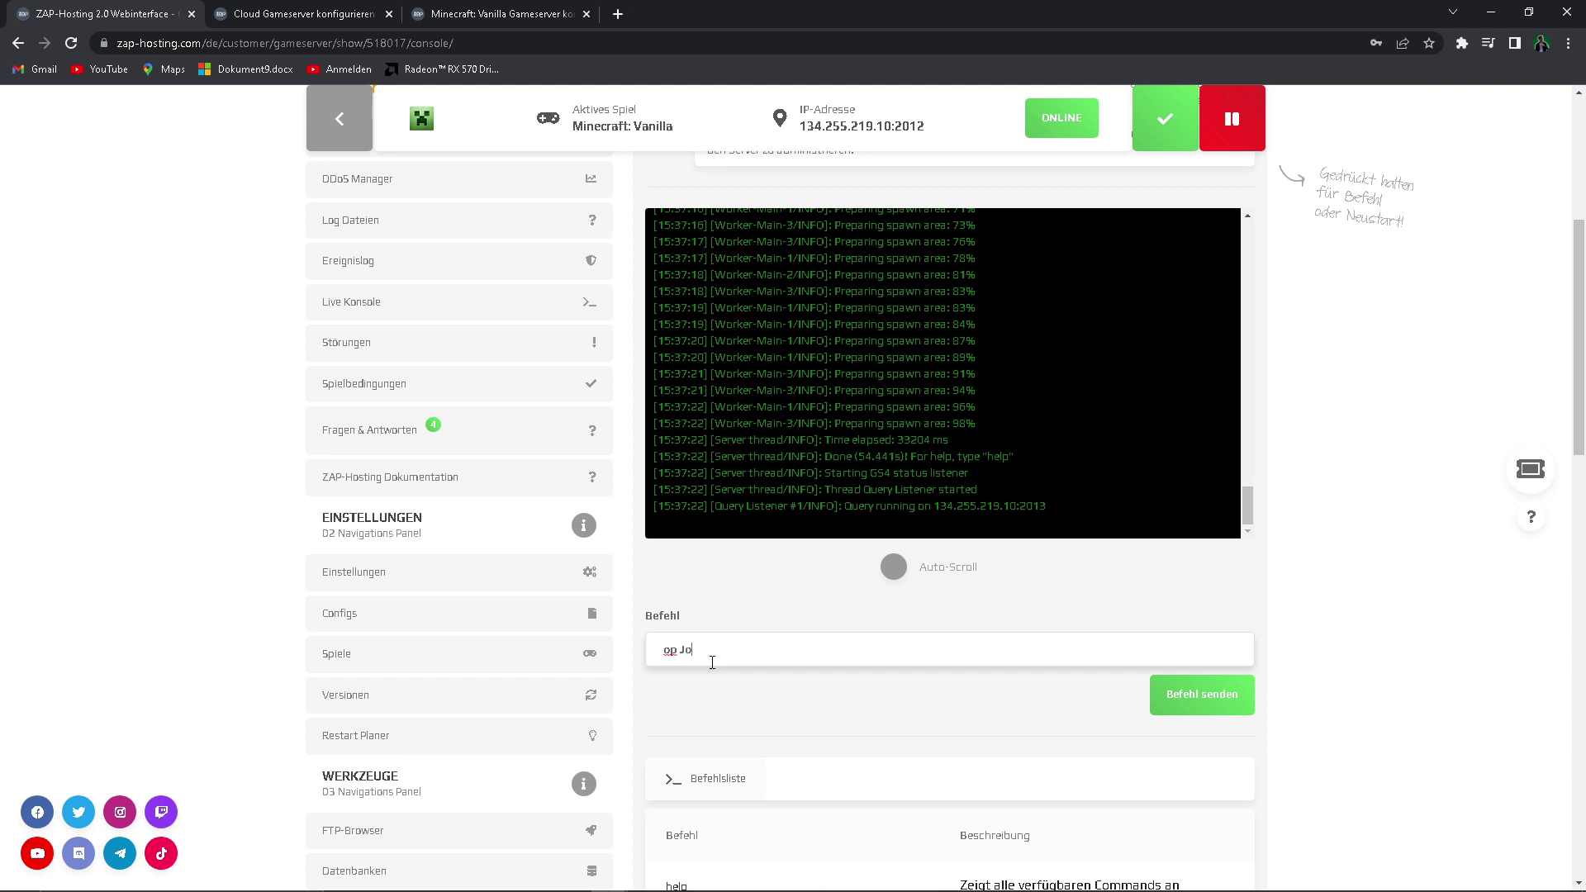
{"action": "type", "text": "elMauritz"}
{"action": "key", "text": "Return"}
Add the player with the 'whitelist add' console command, then view the Störungen outage history
{"action": "scroll", "coordinate": [796, 584], "scroll_direction": "down", "scroll_amount": 1}
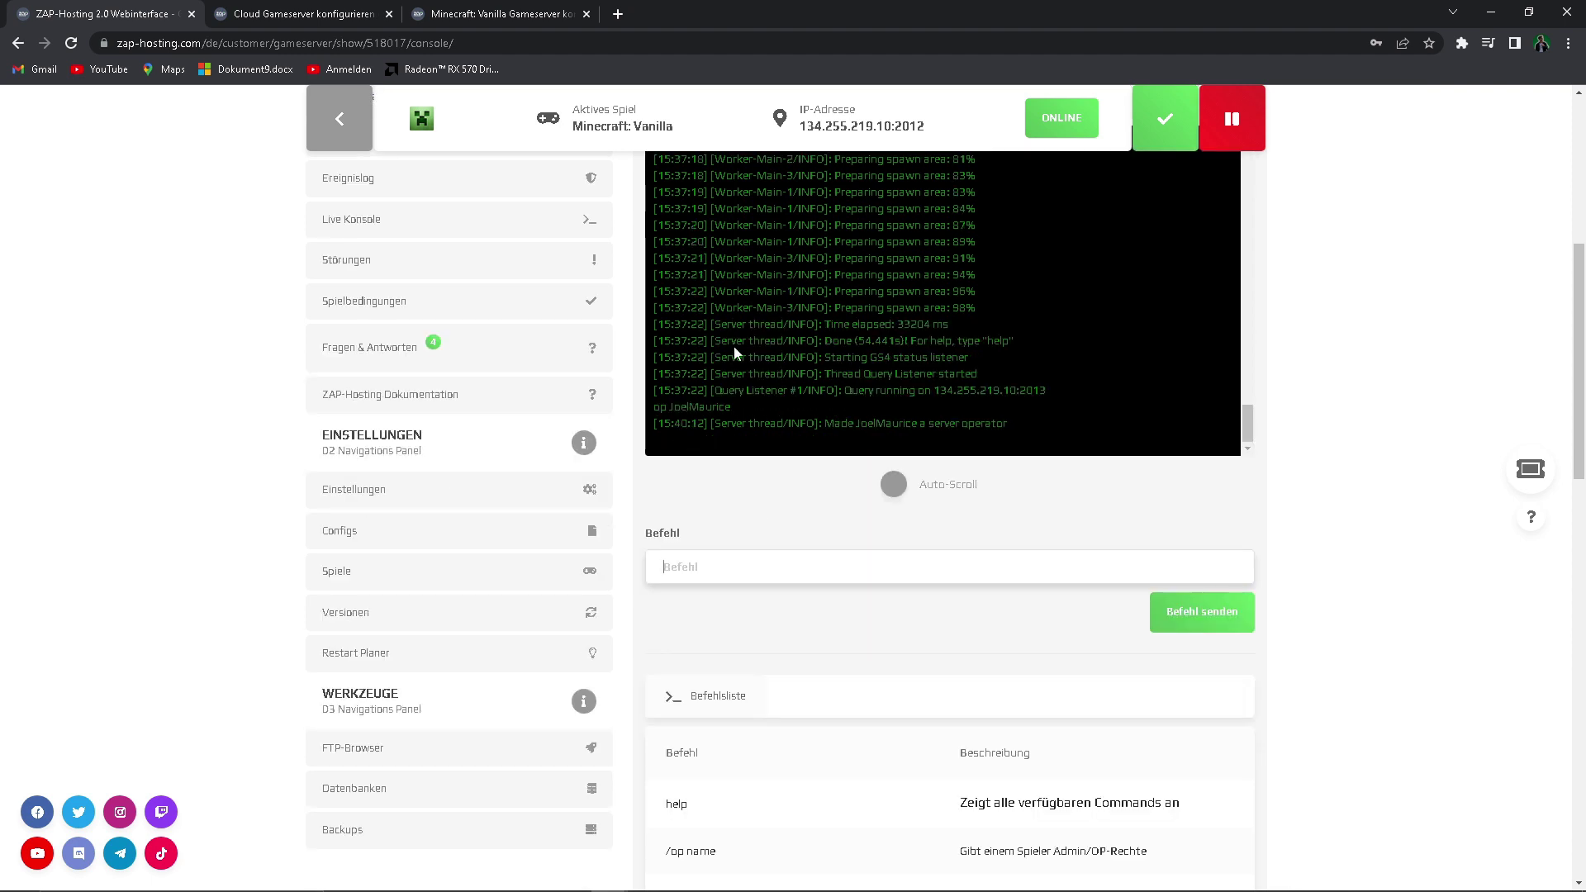
{"action": "left_click", "coordinate": [738, 563]}
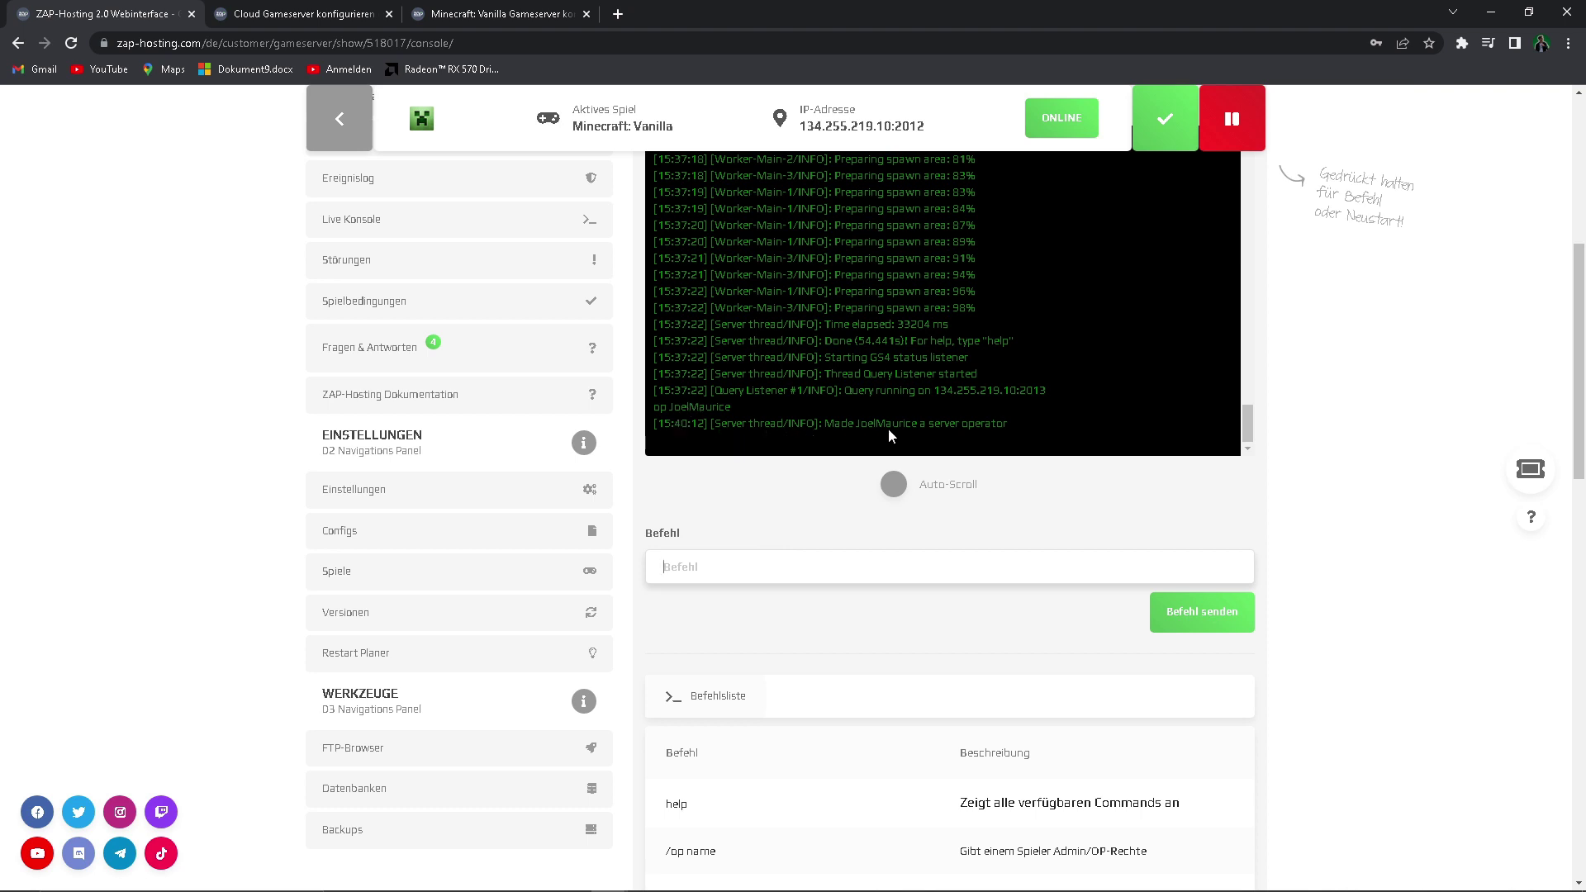
{"action": "scroll", "coordinate": [889, 428], "scroll_direction": "up", "scroll_amount": 7}
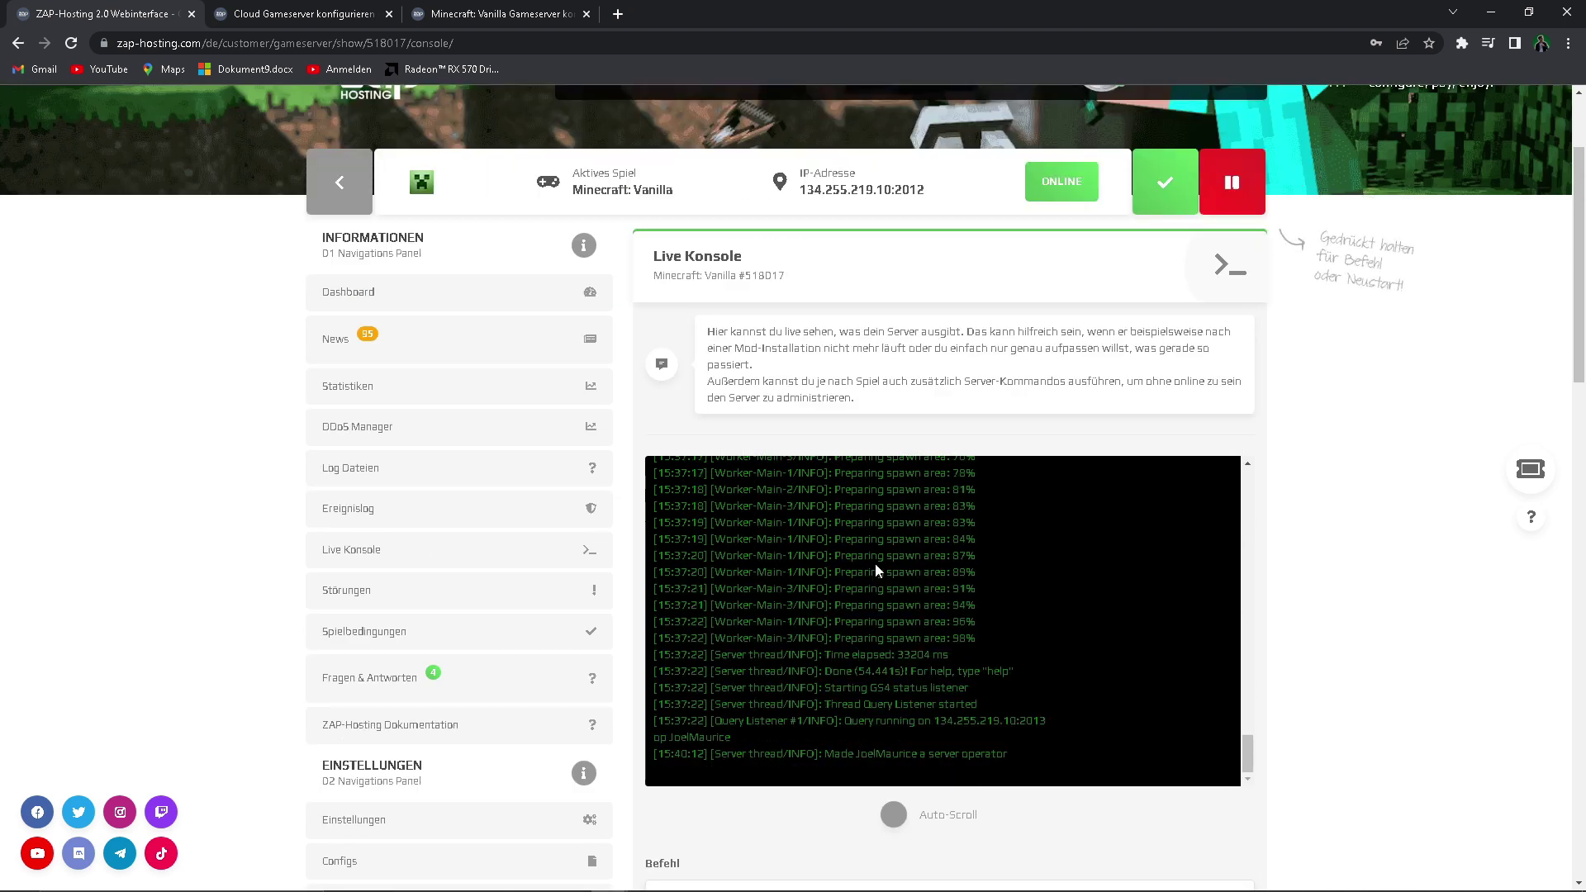
{"action": "scroll", "coordinate": [875, 567], "scroll_direction": "down", "scroll_amount": 7}
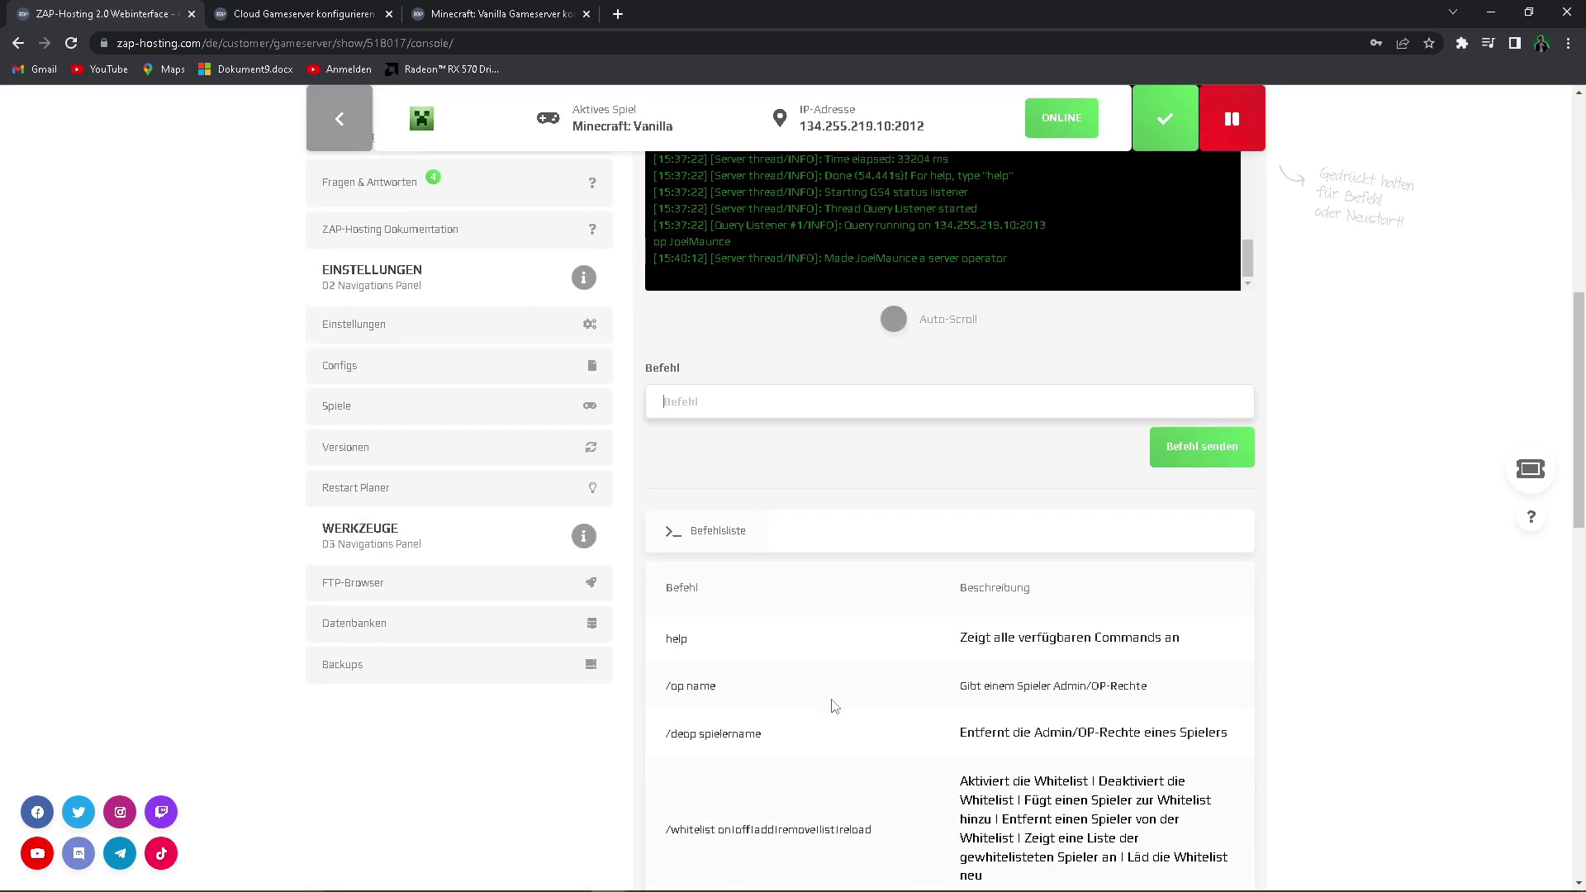
{"action": "scroll", "coordinate": [787, 625], "scroll_direction": "up", "scroll_amount": 3}
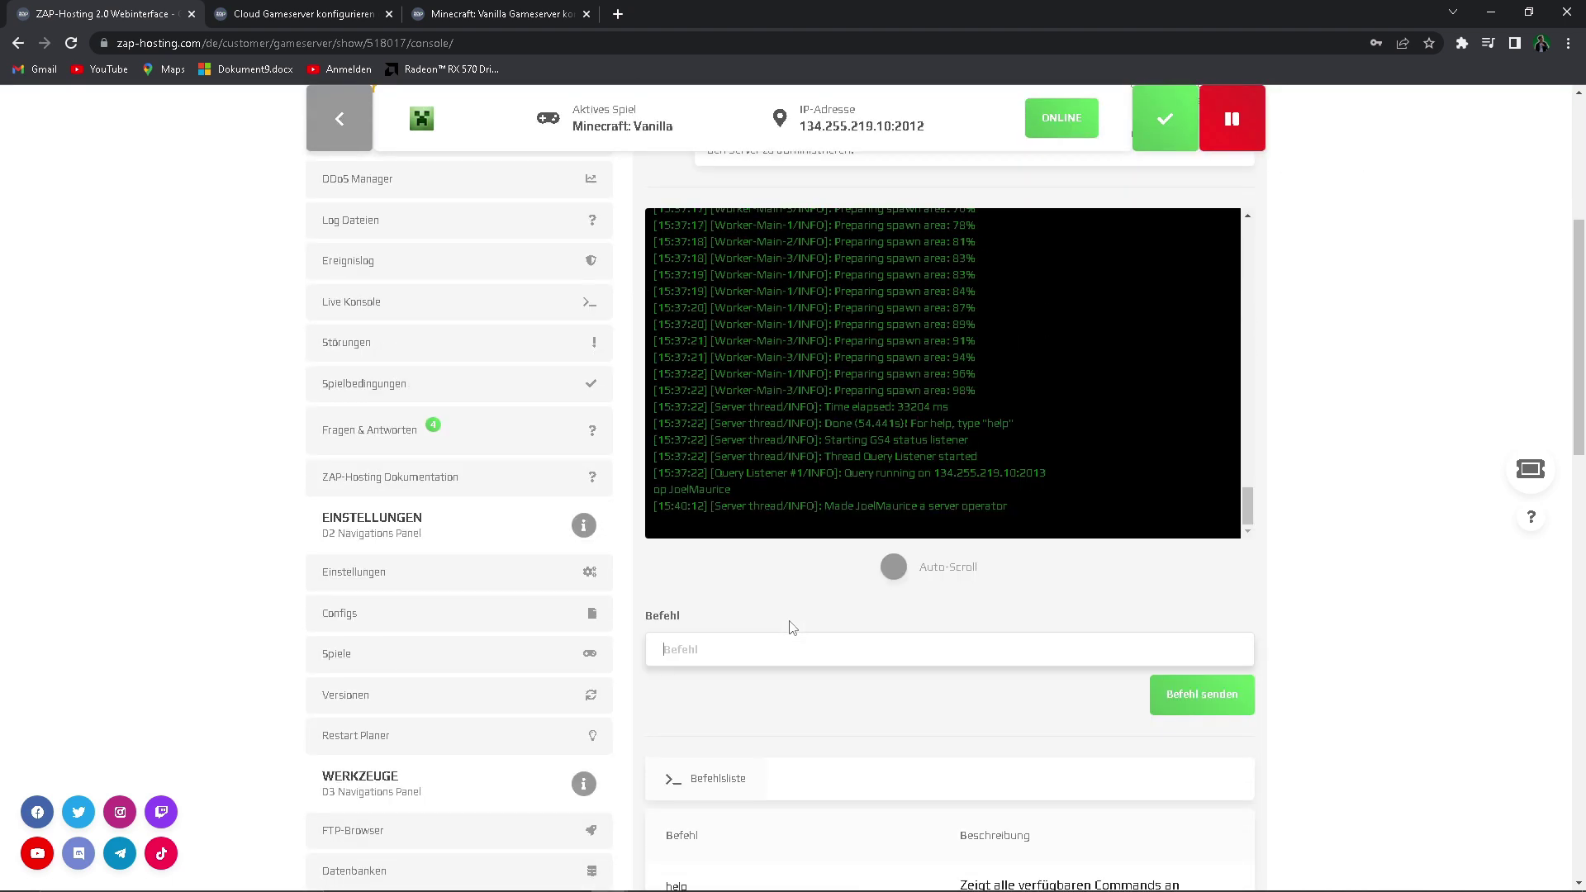
{"action": "scroll", "coordinate": [790, 628], "scroll_direction": "down", "scroll_amount": 8}
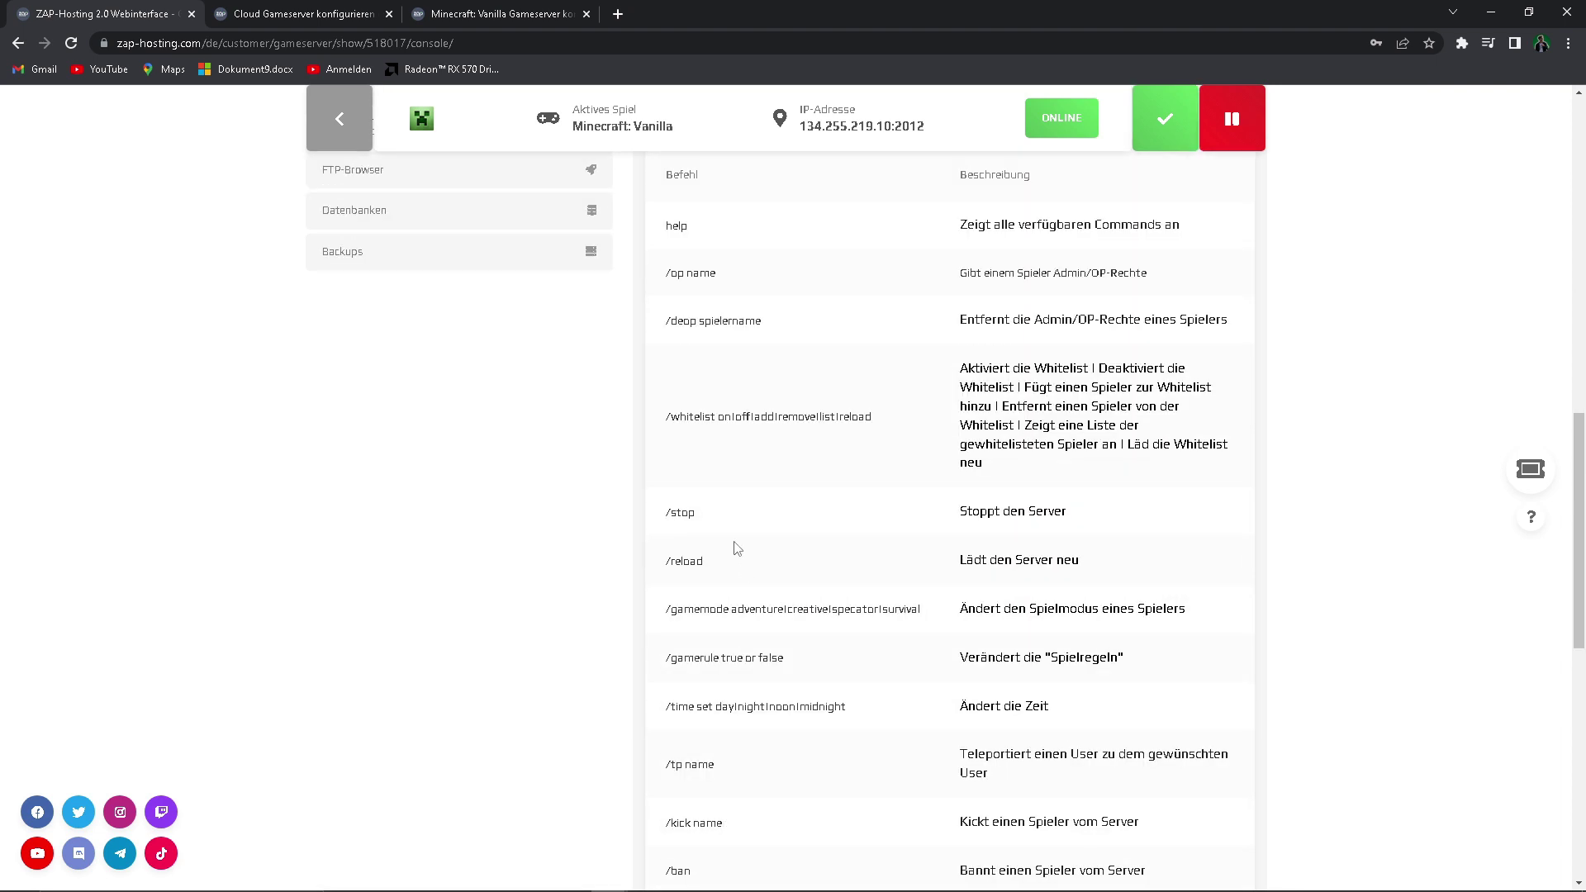
{"action": "scroll", "coordinate": [813, 537], "scroll_direction": "down", "scroll_amount": 4}
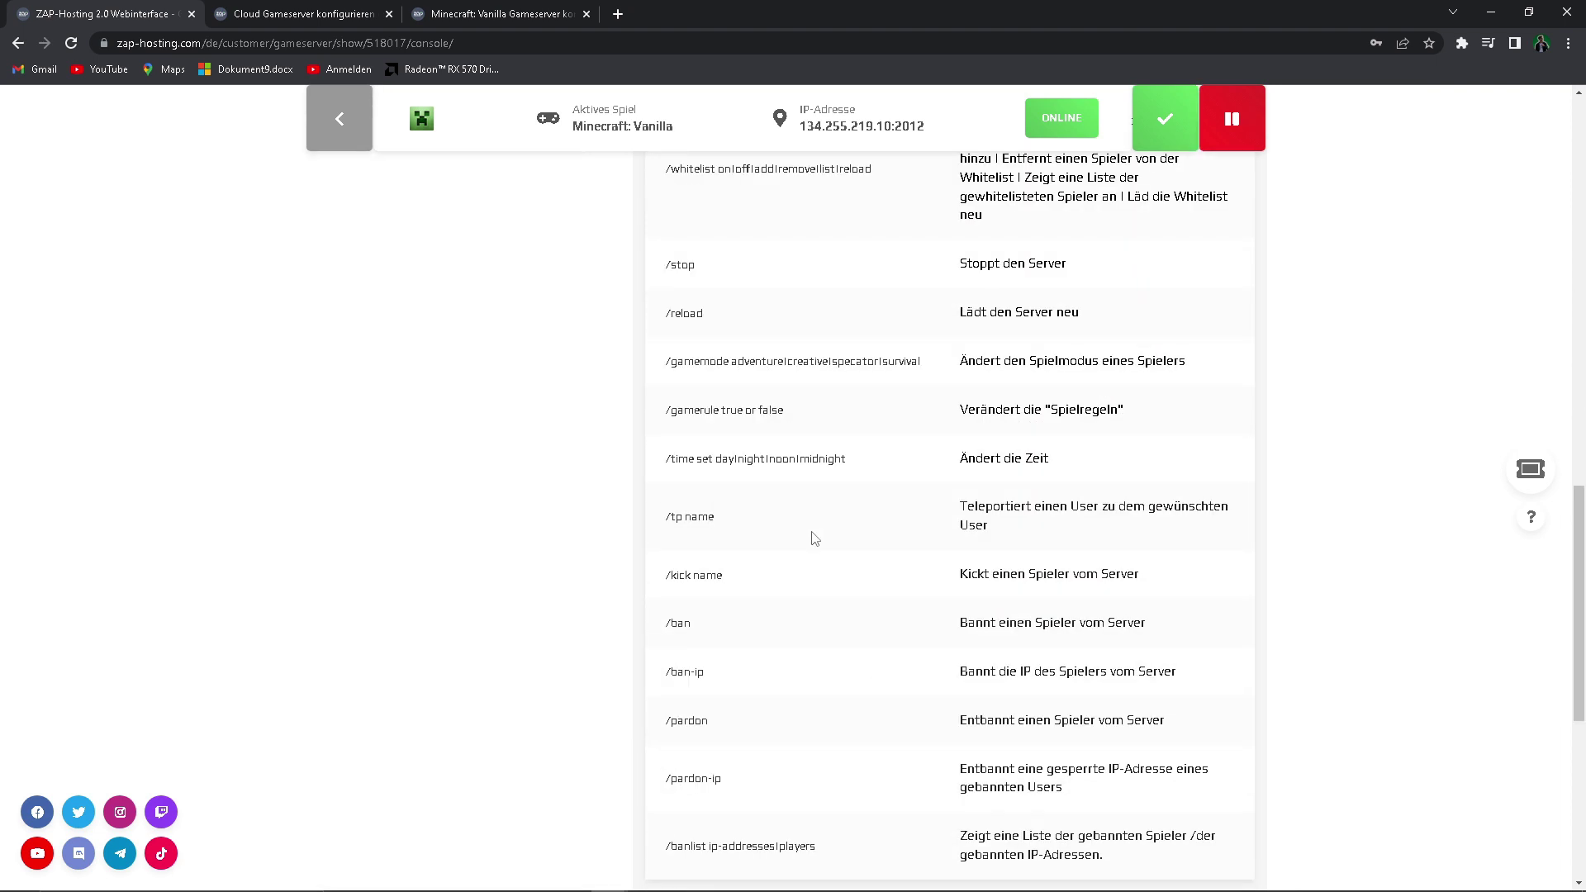
{"action": "scroll", "coordinate": [815, 538], "scroll_direction": "up", "scroll_amount": 3}
{"action": "scroll", "coordinate": [796, 519], "scroll_direction": "up", "scroll_amount": 10}
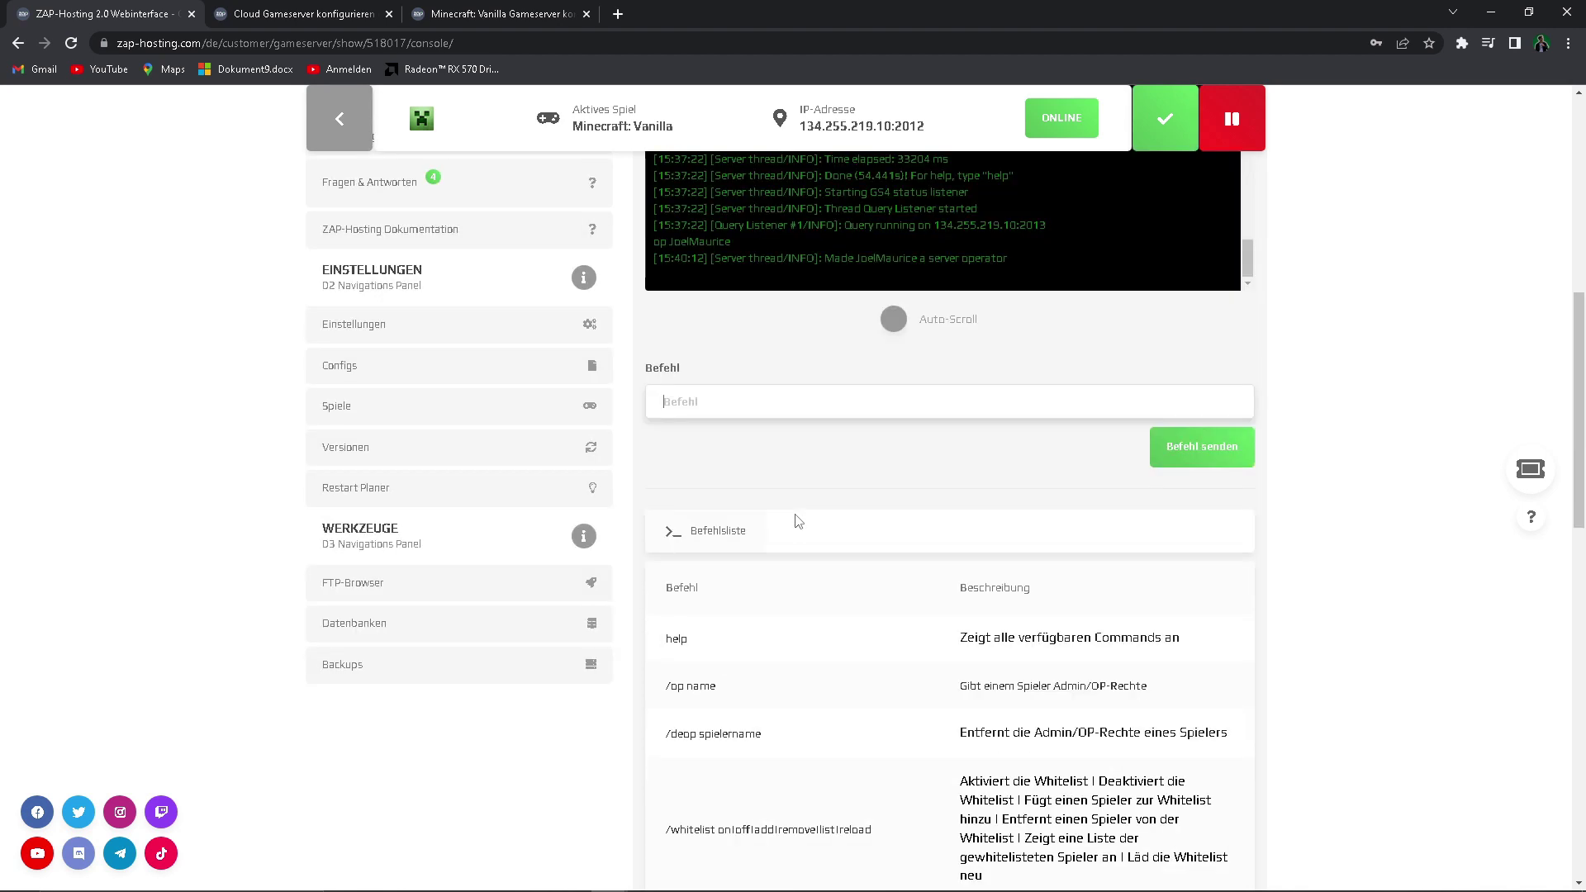
{"action": "left_click", "coordinate": [703, 815]}
{"action": "type", "text": "whitelist add "}
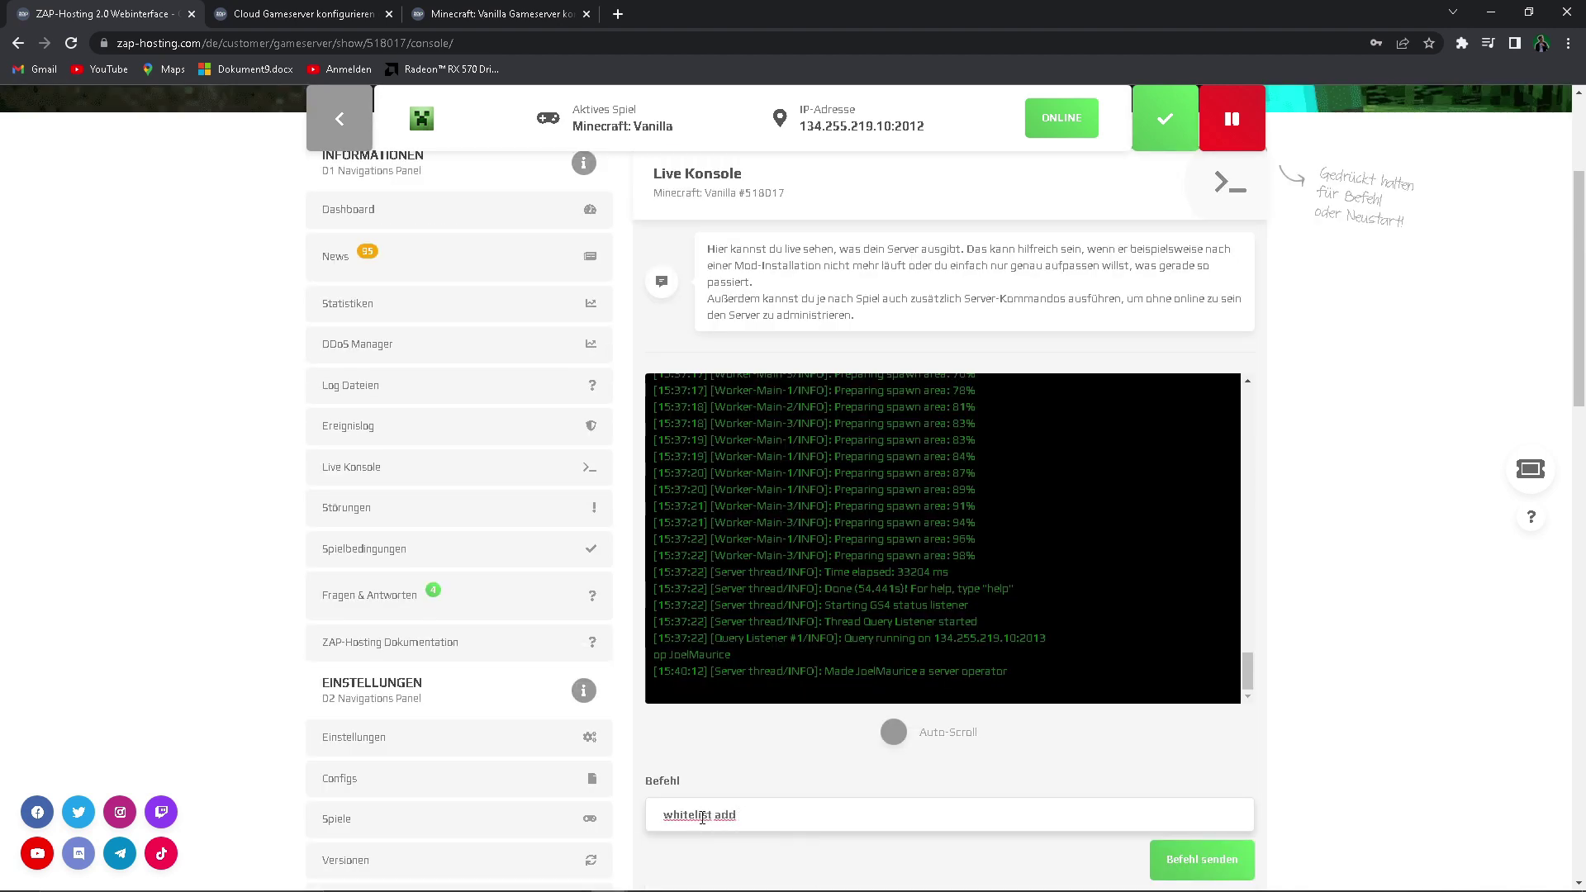
{"action": "type", "text": "Joel"}
{"action": "key", "text": "Return"}
{"action": "scroll", "coordinate": [777, 549], "scroll_direction": "down", "scroll_amount": 1}
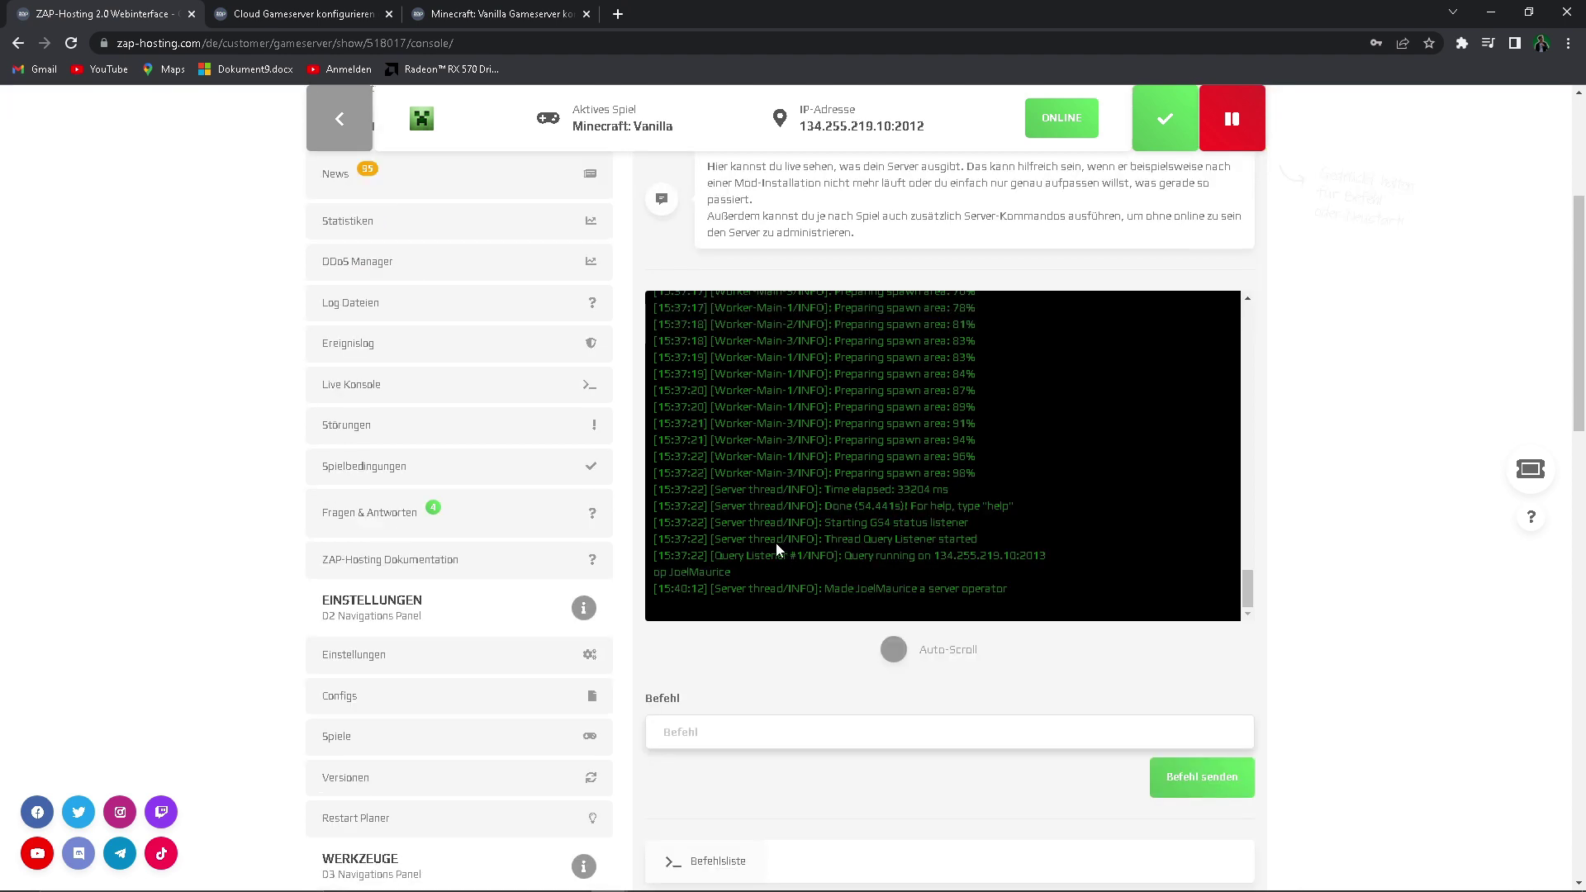
{"action": "left_click", "coordinate": [346, 425]}
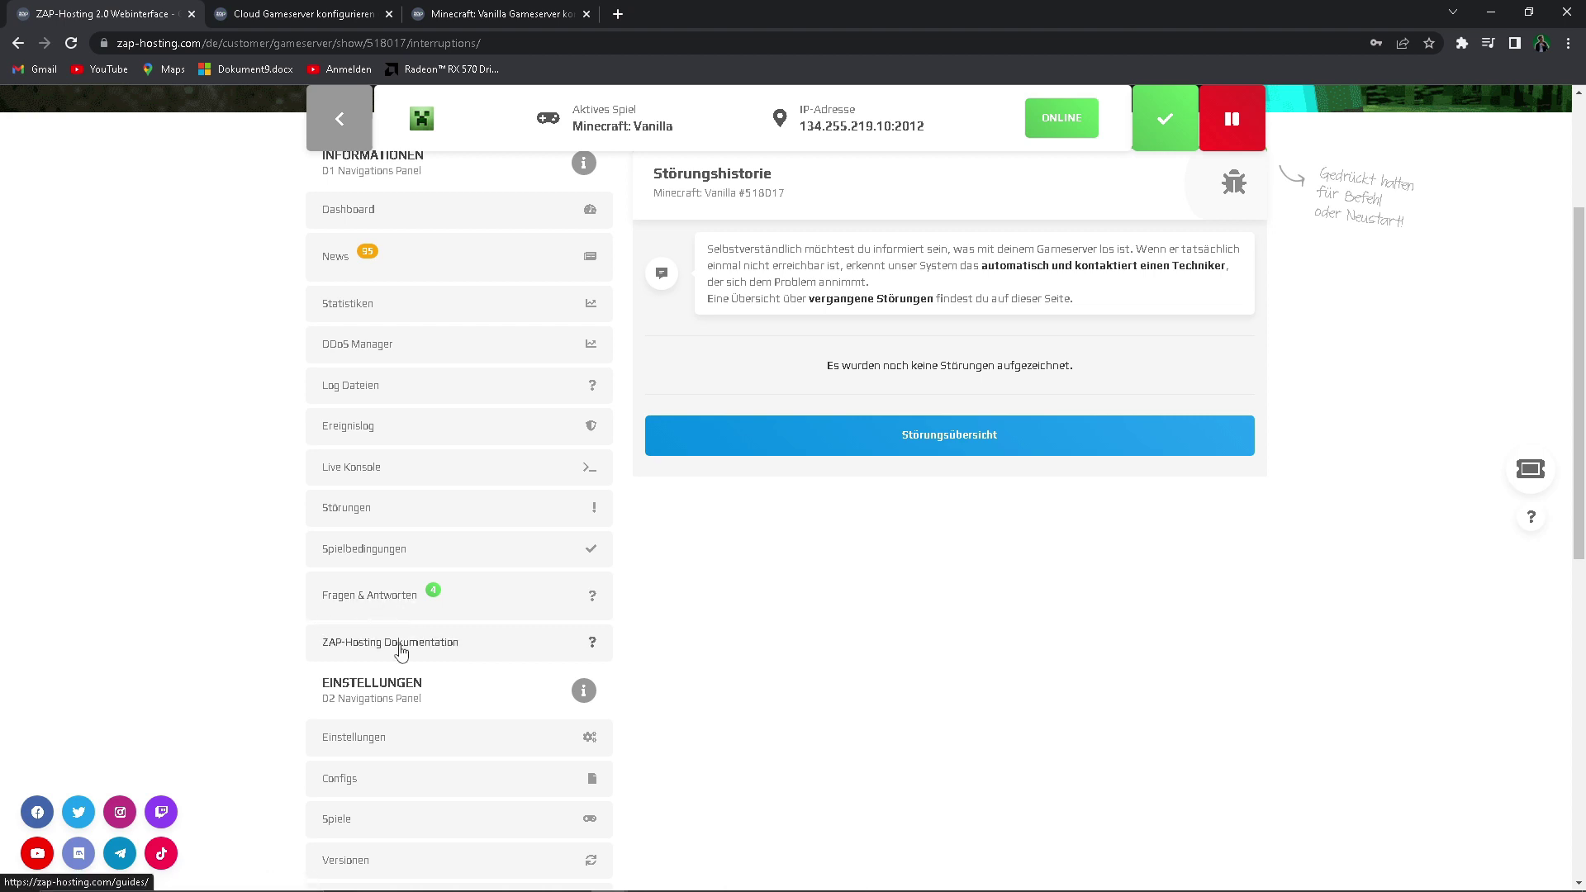
Turn on 'Gameserver nach Crash automatisch neustarten' in Einstellungen and save
{"action": "scroll", "coordinate": [455, 666], "scroll_direction": "down", "scroll_amount": 2}
{"action": "scroll", "coordinate": [450, 668], "scroll_direction": "down", "scroll_amount": 2}
{"action": "left_click", "coordinate": [354, 413]}
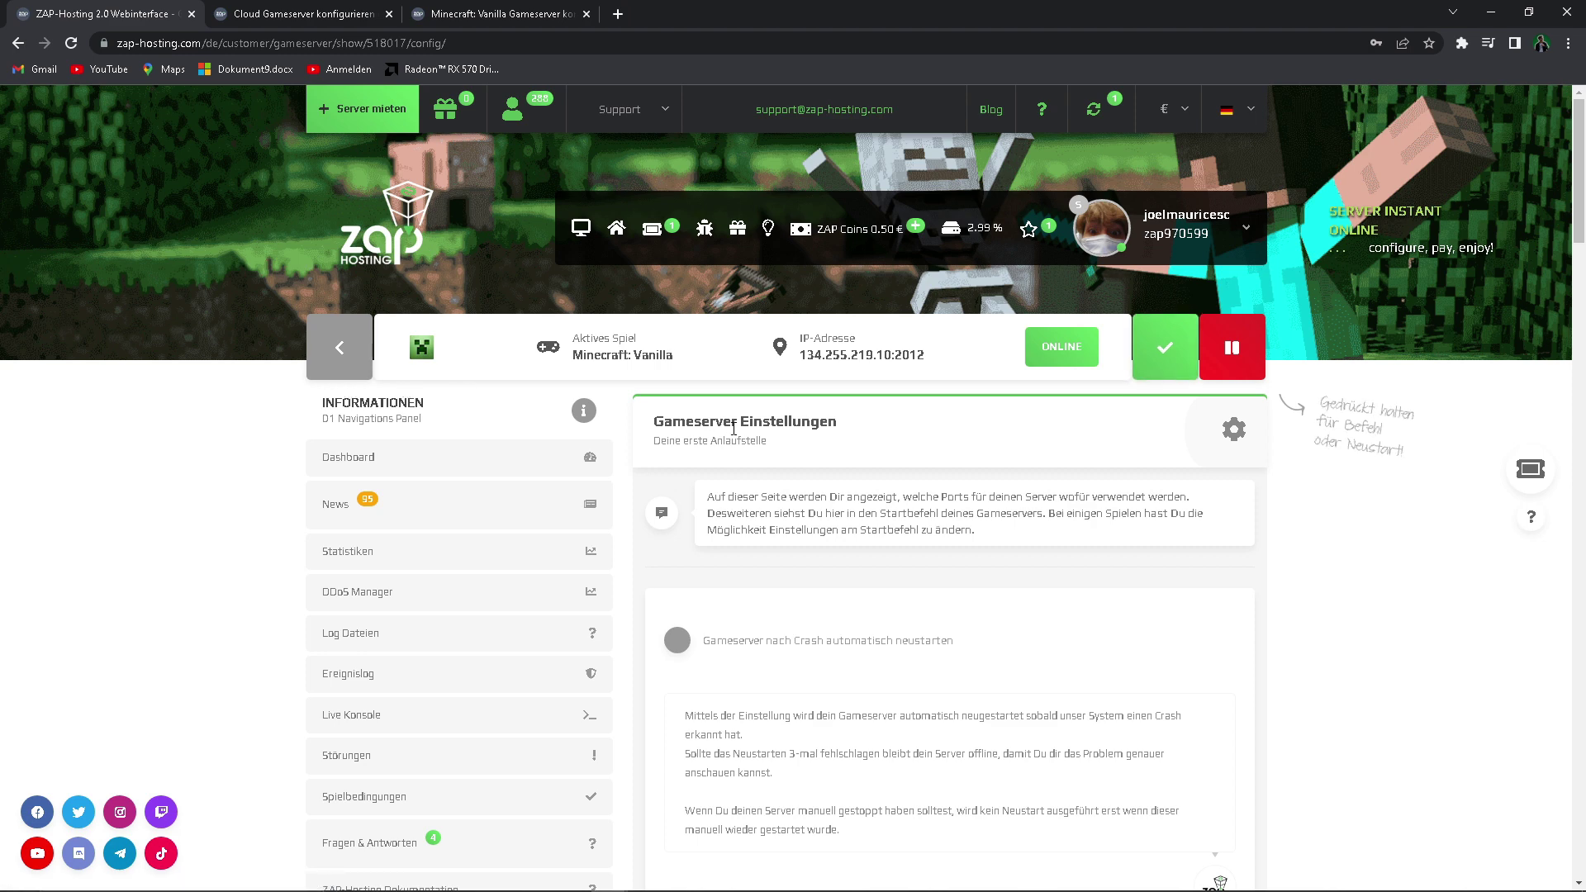
{"action": "scroll", "coordinate": [777, 463], "scroll_direction": "down", "scroll_amount": 2}
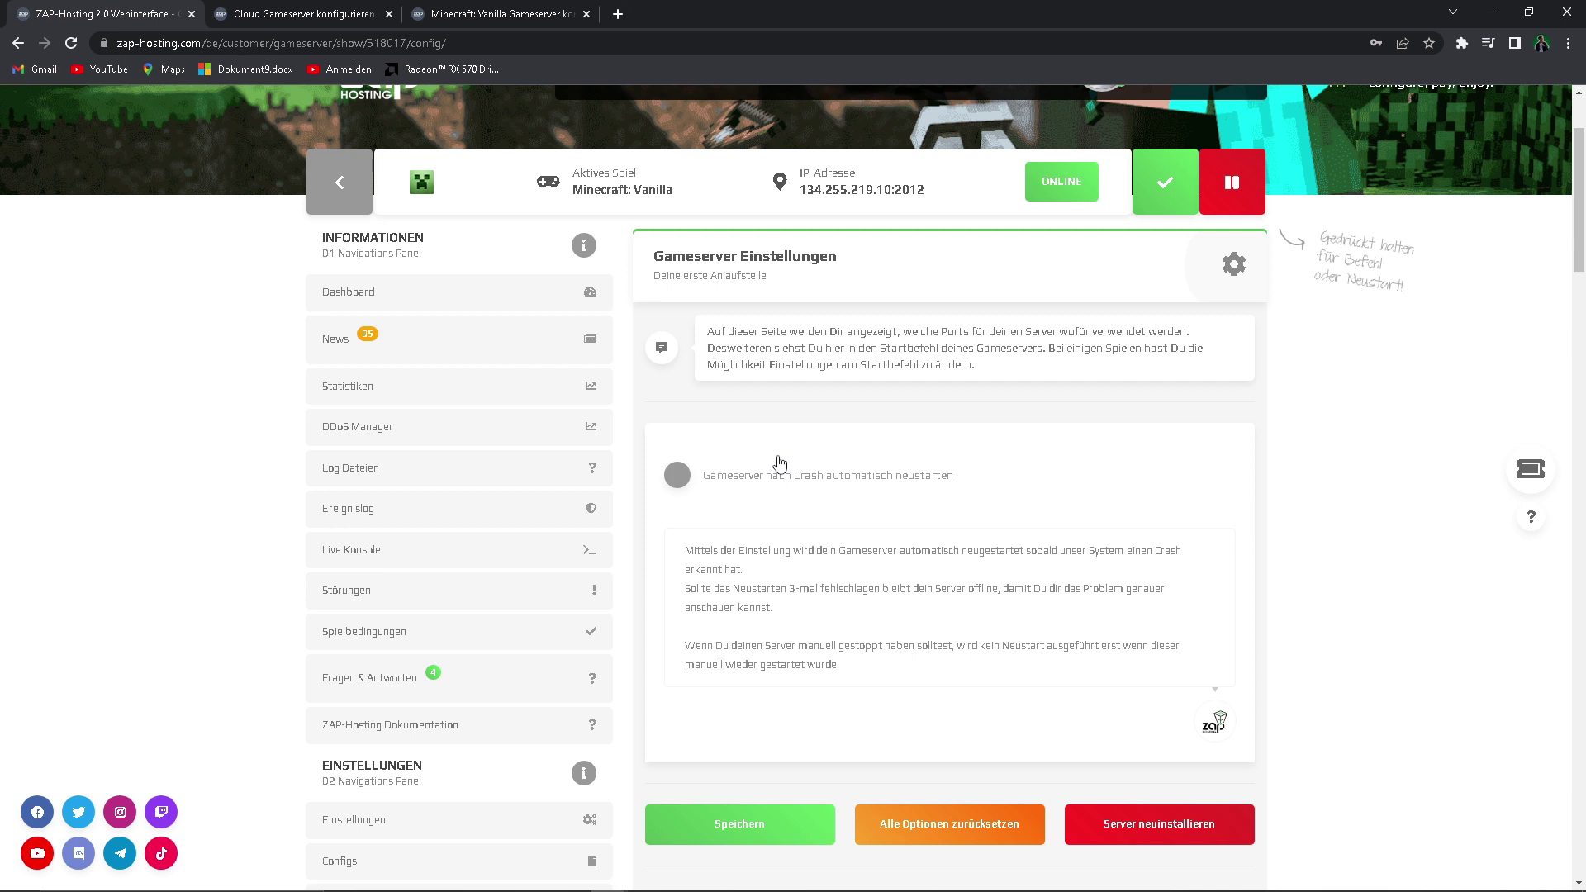
{"action": "left_click", "coordinate": [679, 475]}
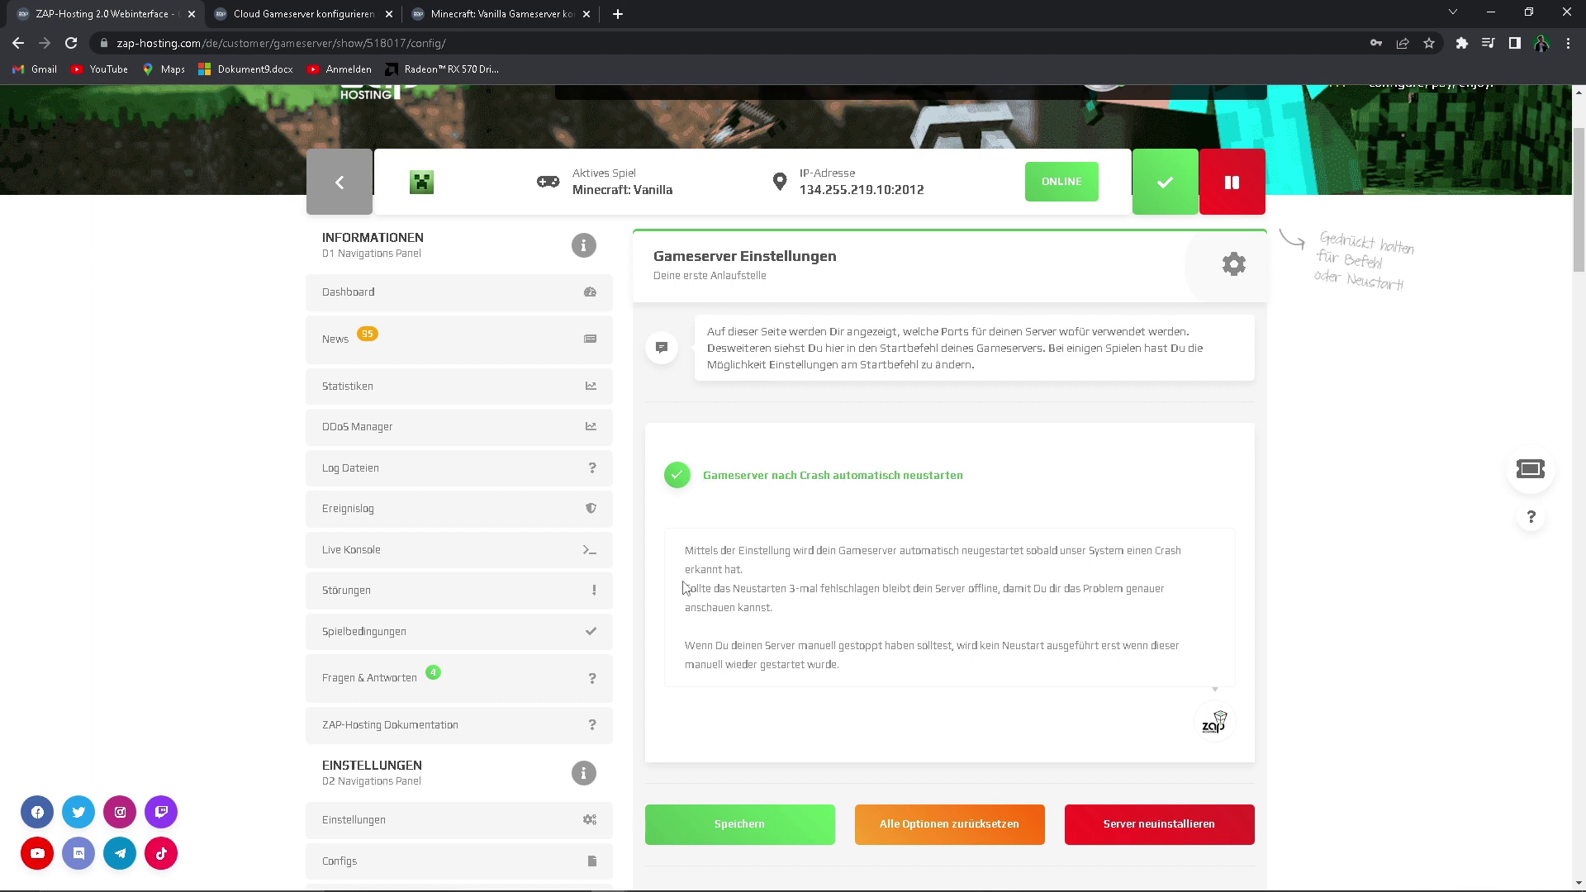
{"action": "scroll", "coordinate": [688, 583], "scroll_direction": "down", "scroll_amount": 2}
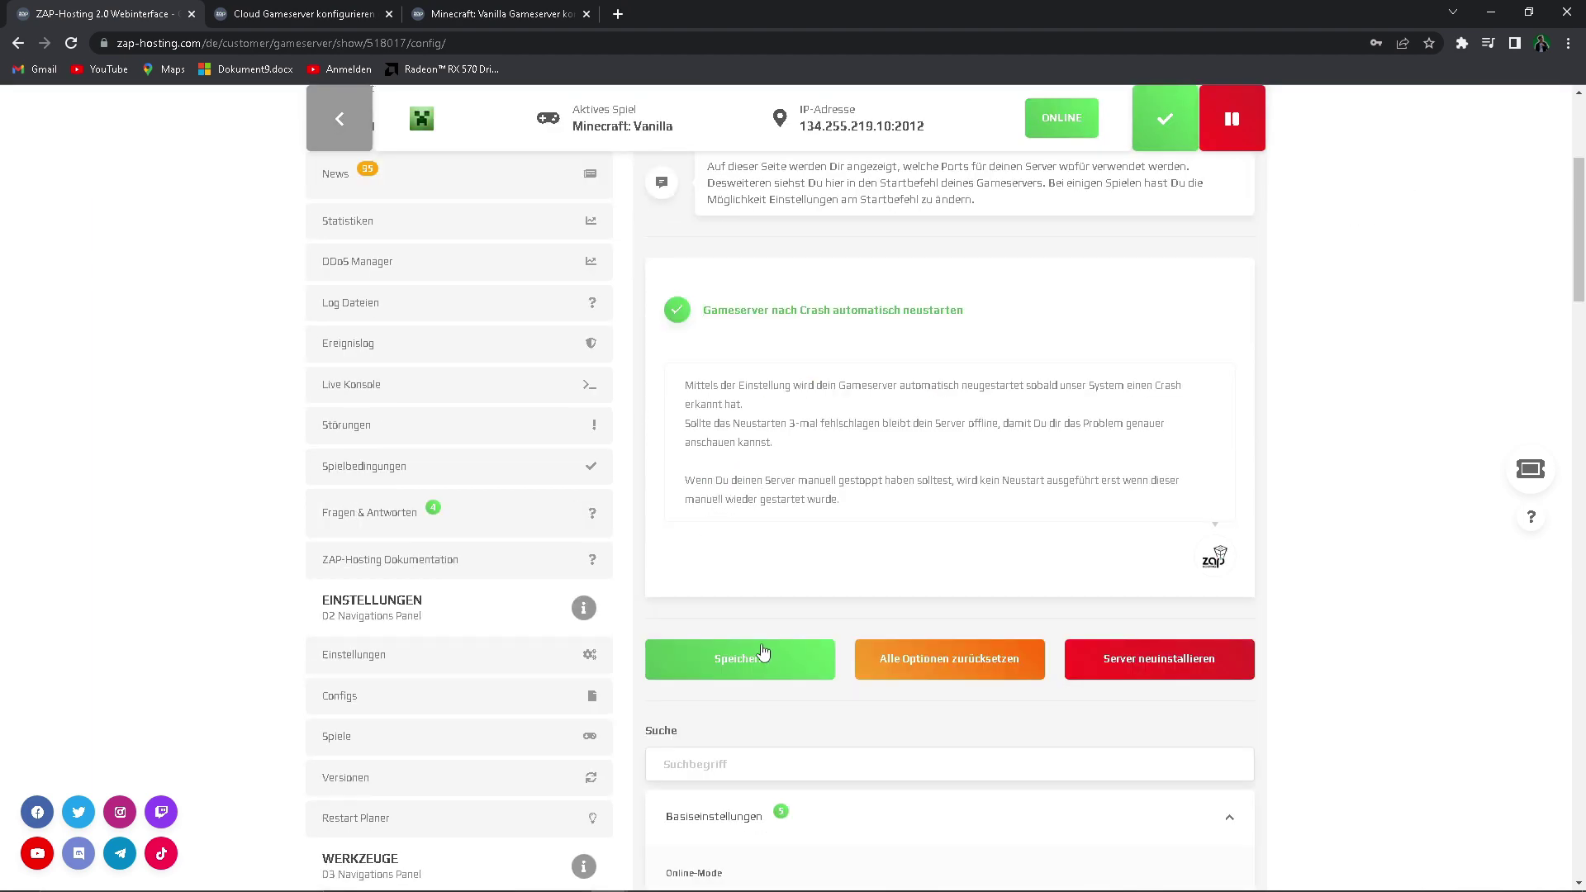
{"action": "scroll", "coordinate": [758, 658], "scroll_direction": "down", "scroll_amount": 2}
{"action": "left_click", "coordinate": [761, 486]}
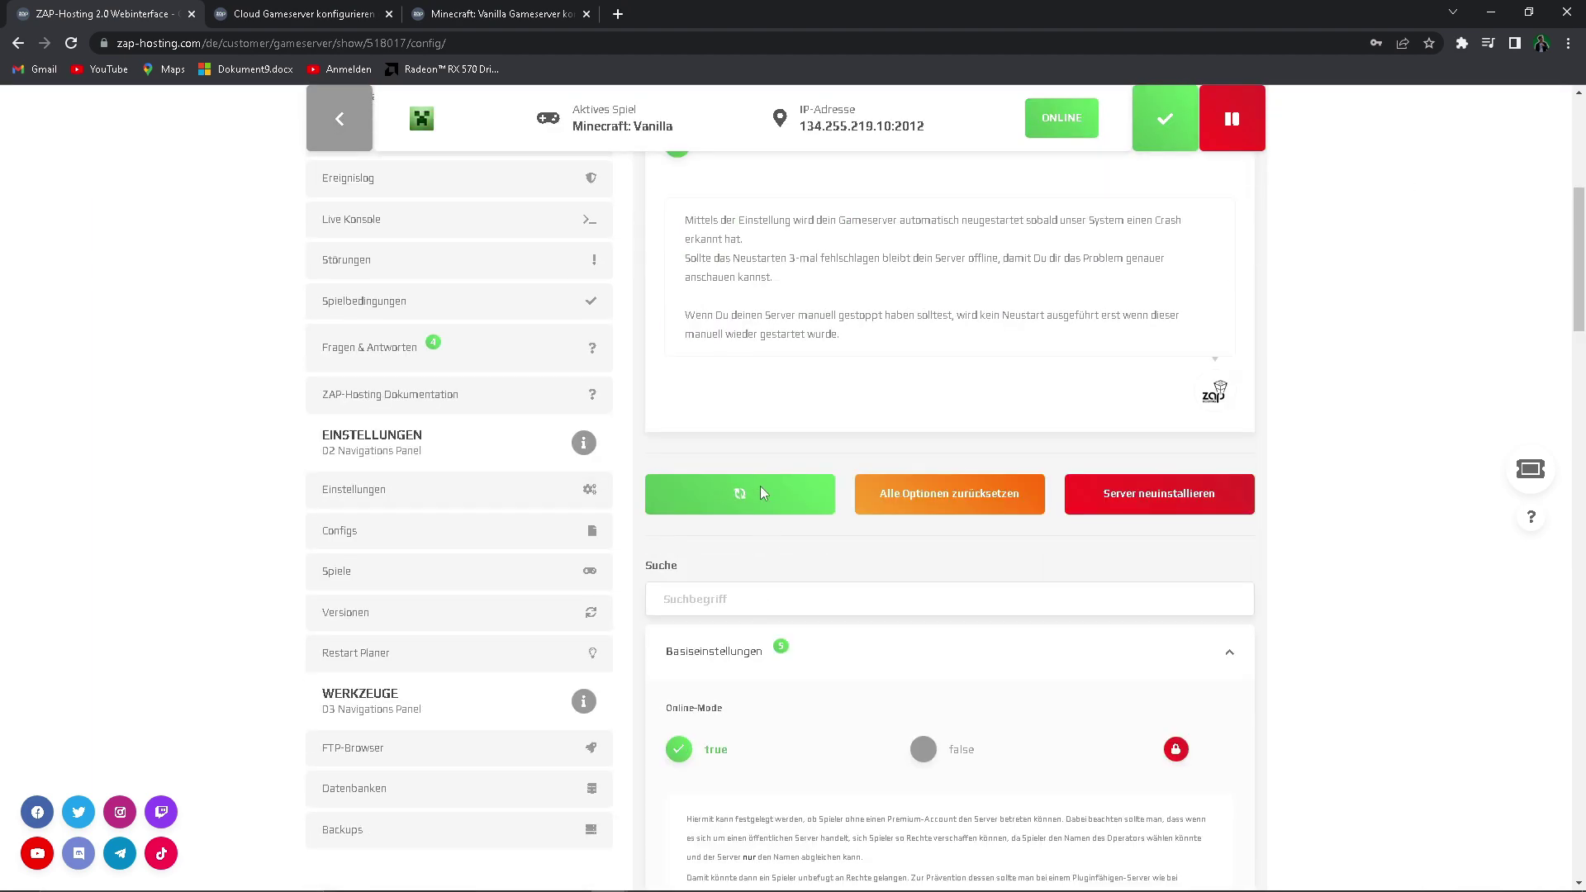
{"action": "scroll", "coordinate": [761, 486], "scroll_direction": "down", "scroll_amount": 2}
{"action": "scroll", "coordinate": [666, 453], "scroll_direction": "down", "scroll_amount": 2}
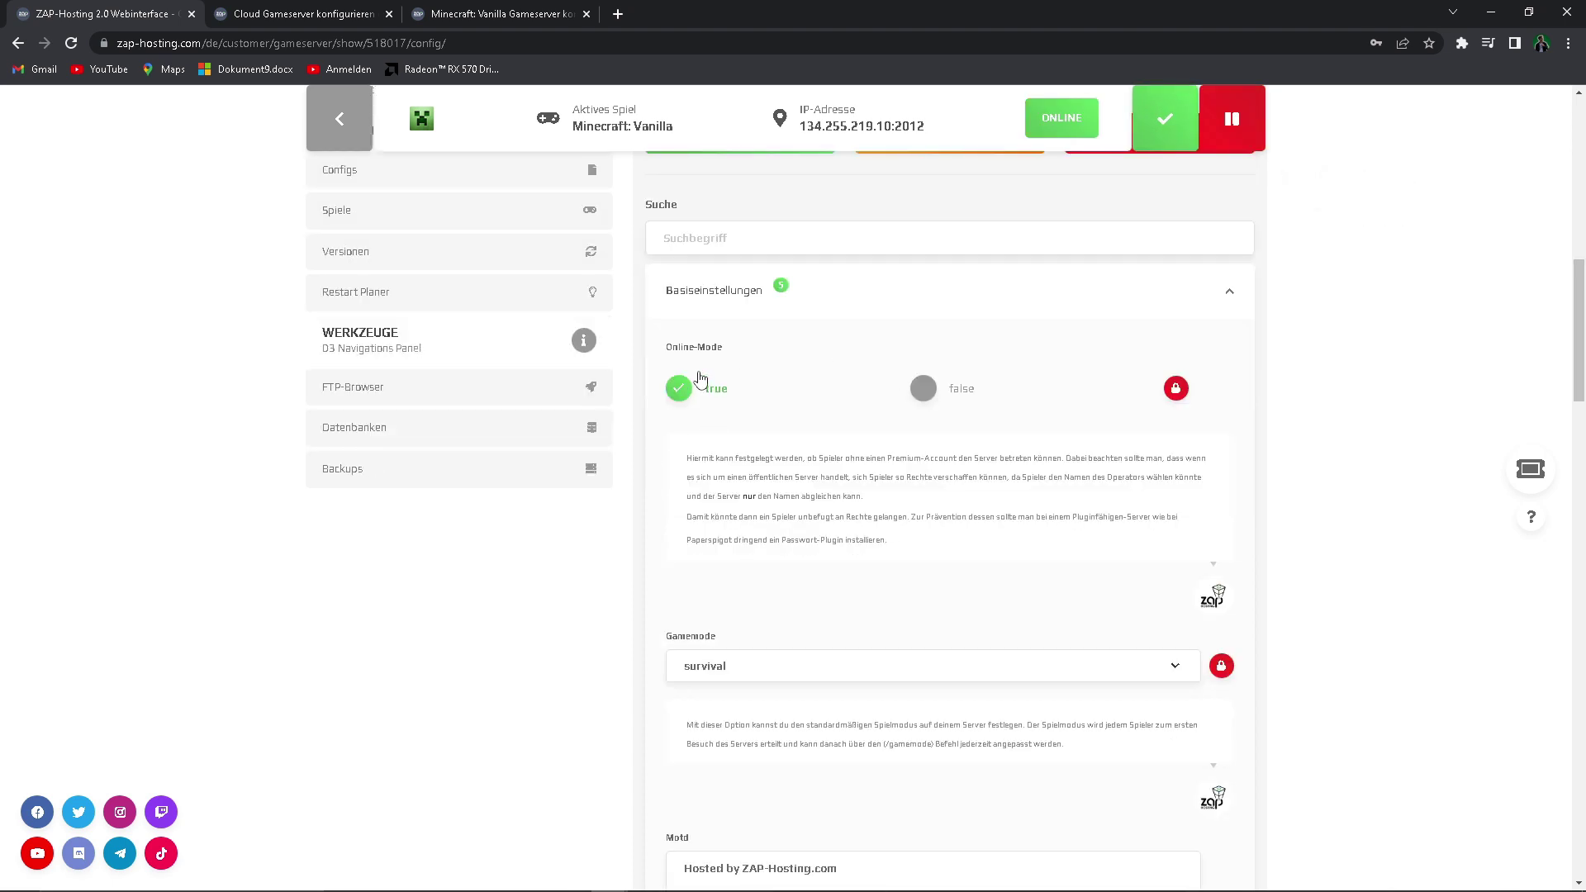
{"action": "scroll", "coordinate": [700, 380], "scroll_direction": "down", "scroll_amount": 2}
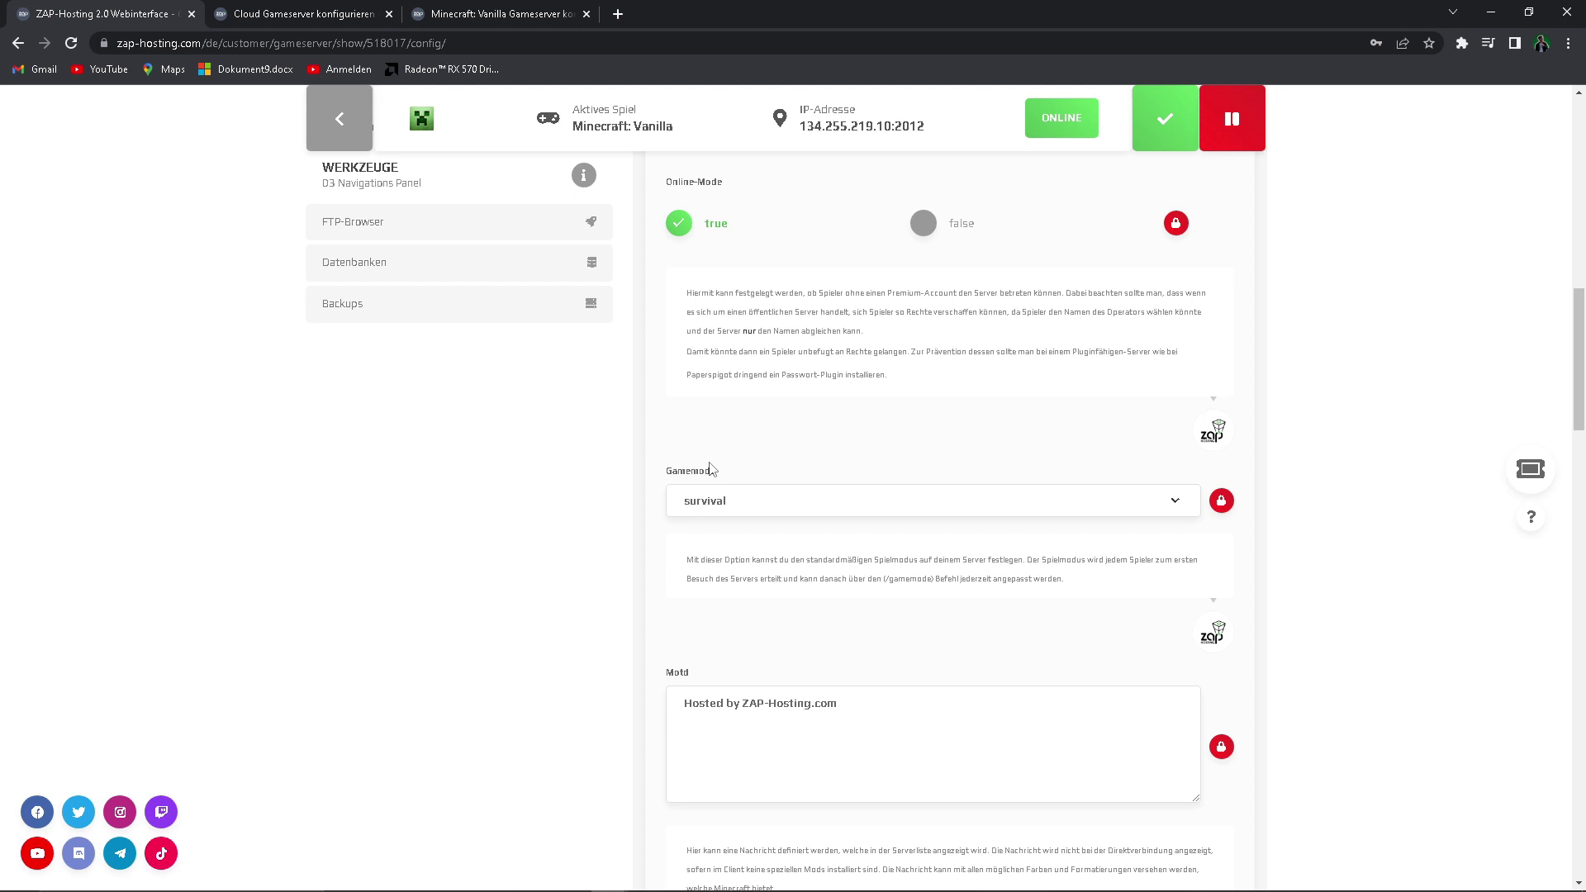
{"action": "left_click", "coordinate": [722, 502]}
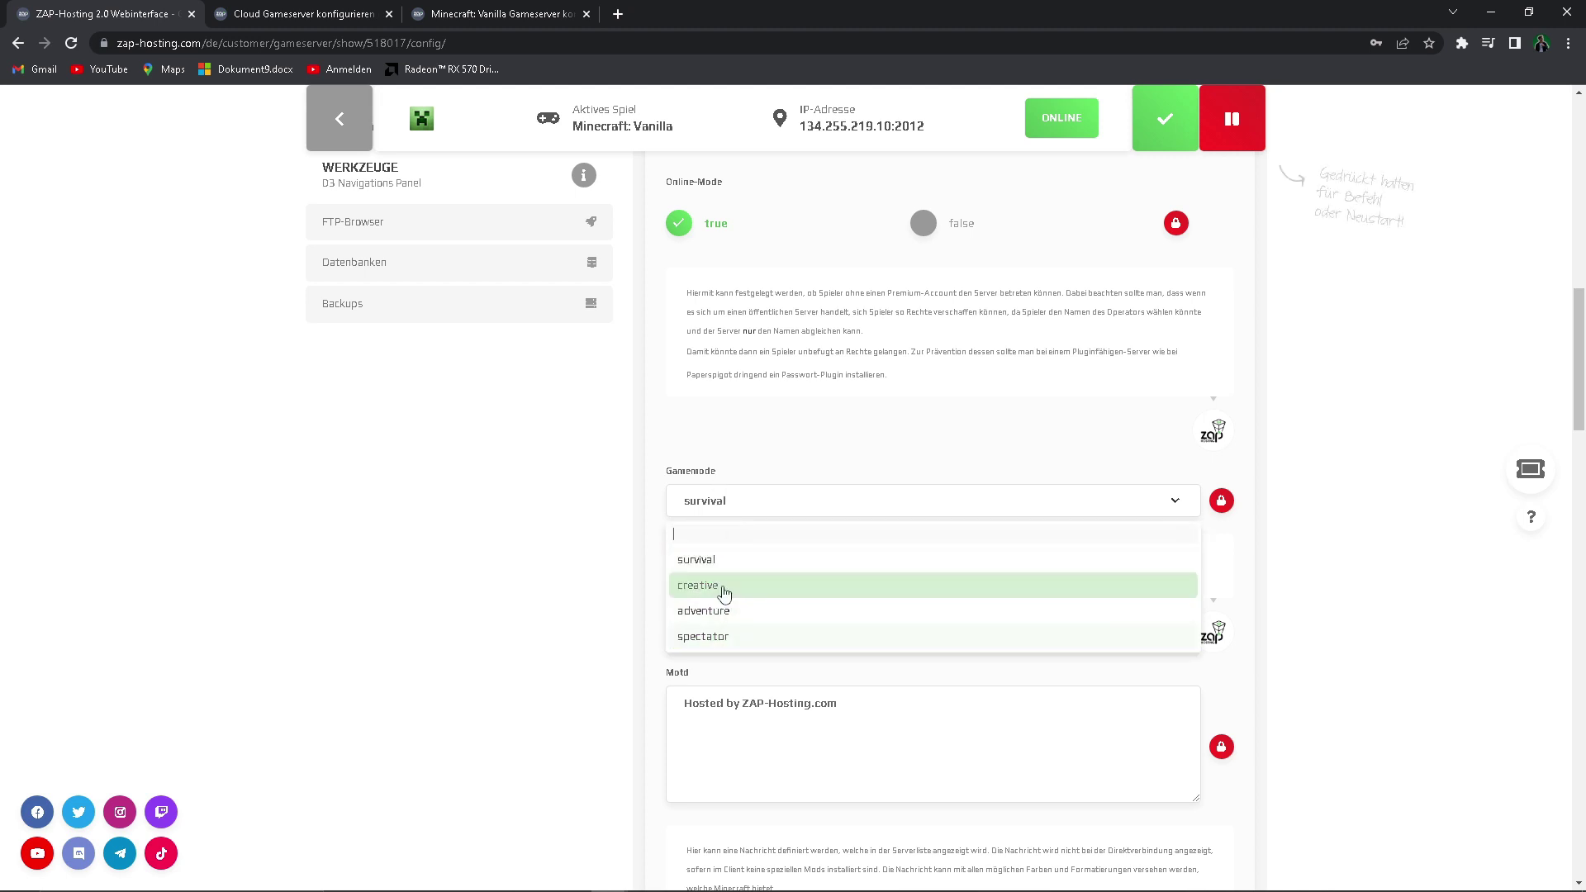
{"action": "left_click", "coordinate": [721, 557]}
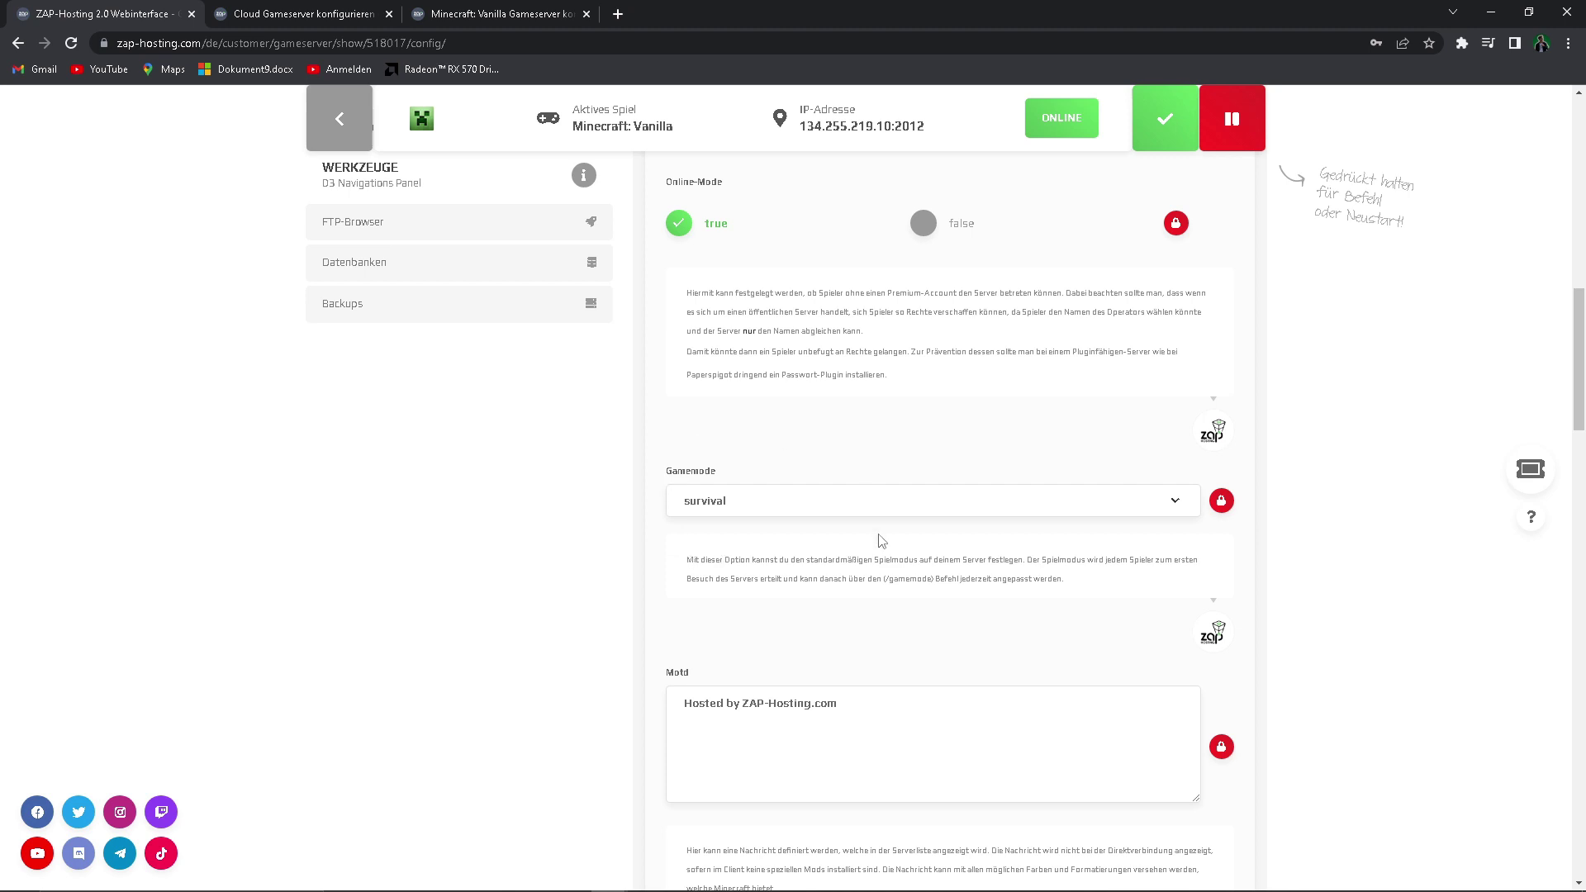
{"action": "scroll", "coordinate": [676, 444], "scroll_direction": "down", "scroll_amount": 3}
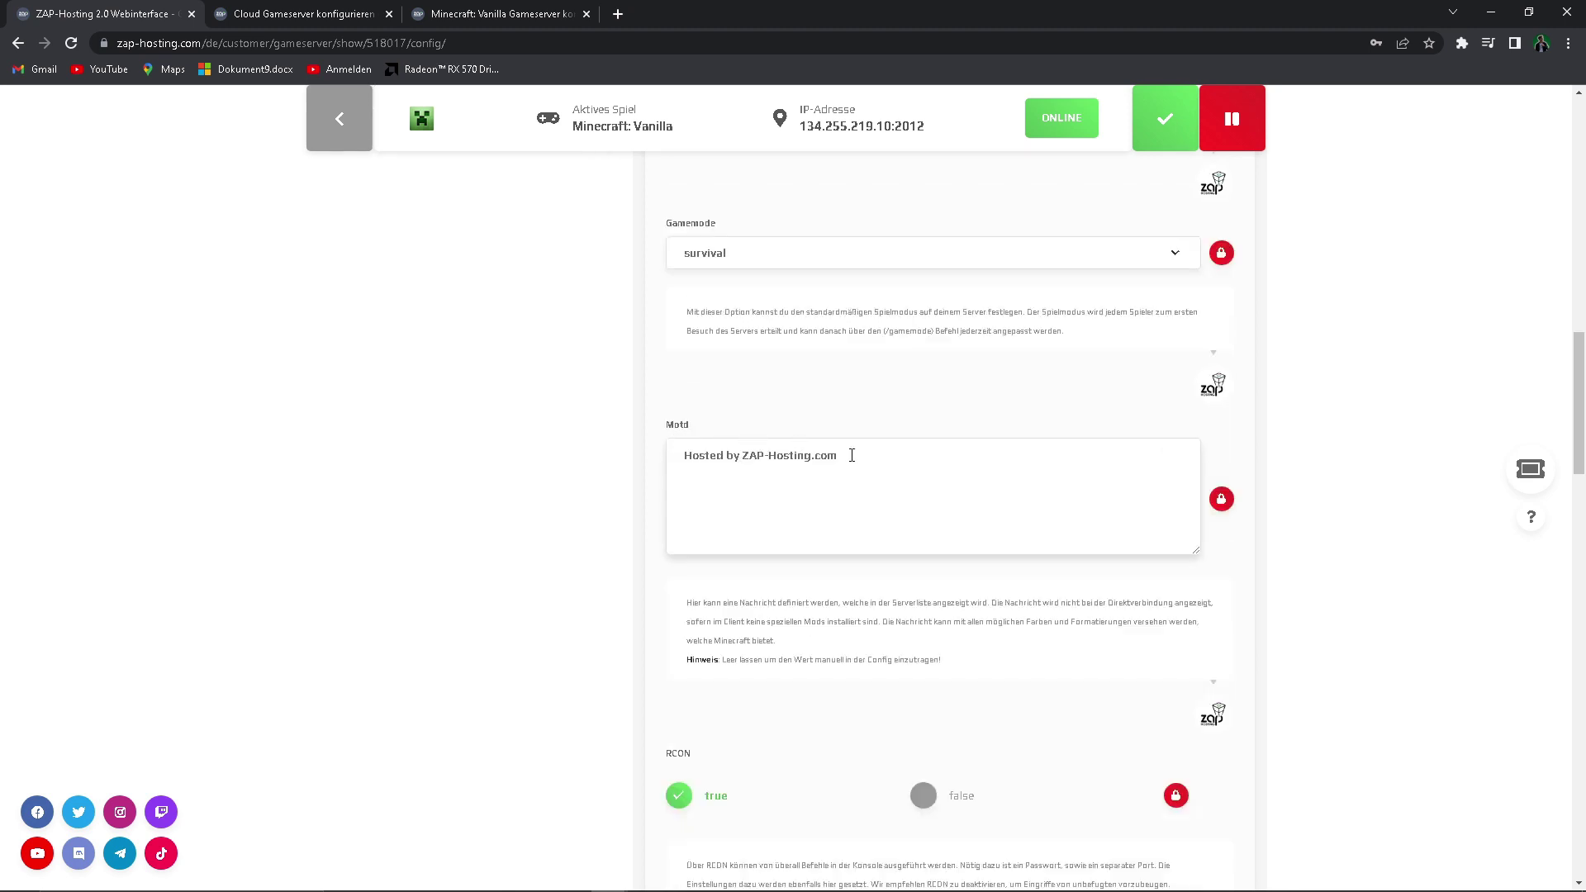
{"action": "left_click_drag", "start_coordinate": [852, 455], "coordinate": [679, 452]}
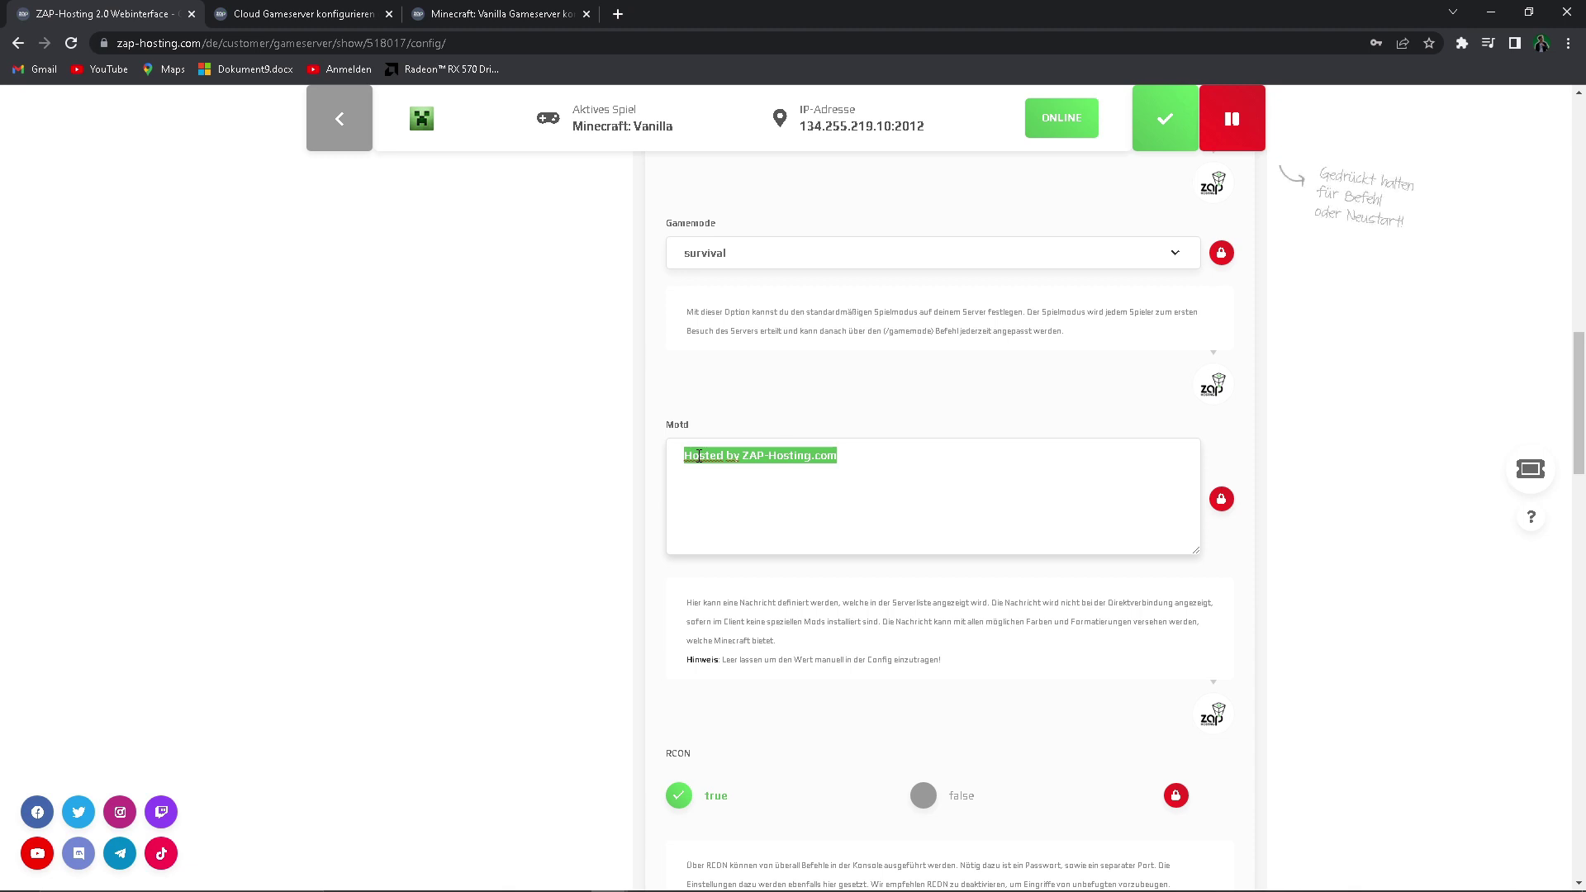
{"action": "scroll", "coordinate": [762, 456], "scroll_direction": "down", "scroll_amount": 4}
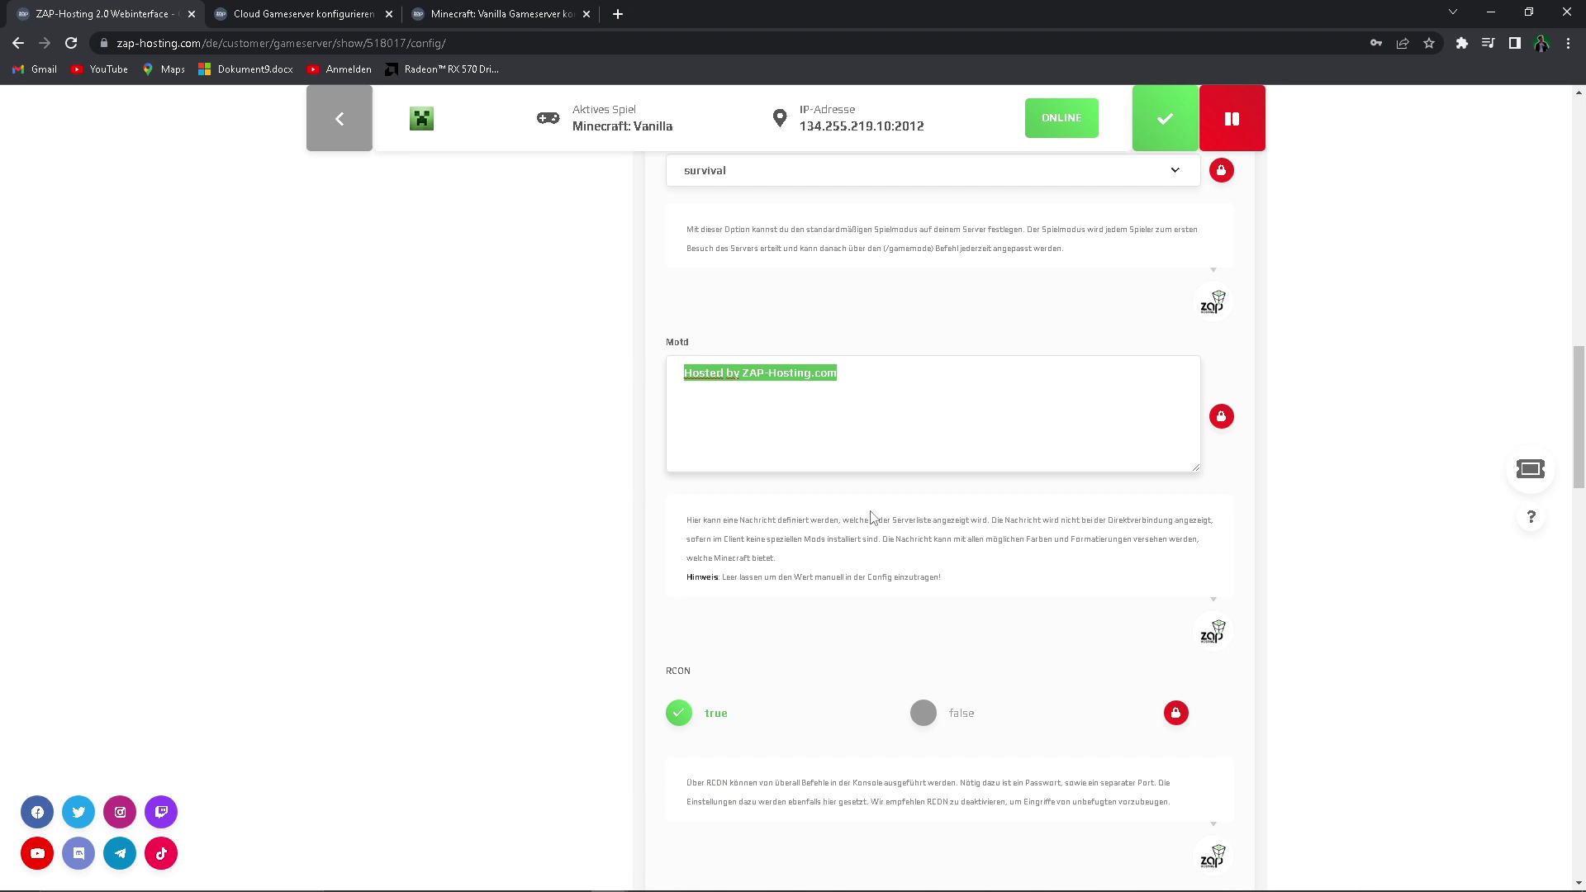
{"action": "scroll", "coordinate": [845, 474], "scroll_direction": "down", "scroll_amount": 10}
{"action": "scroll", "coordinate": [735, 442], "scroll_direction": "up", "scroll_amount": 3}
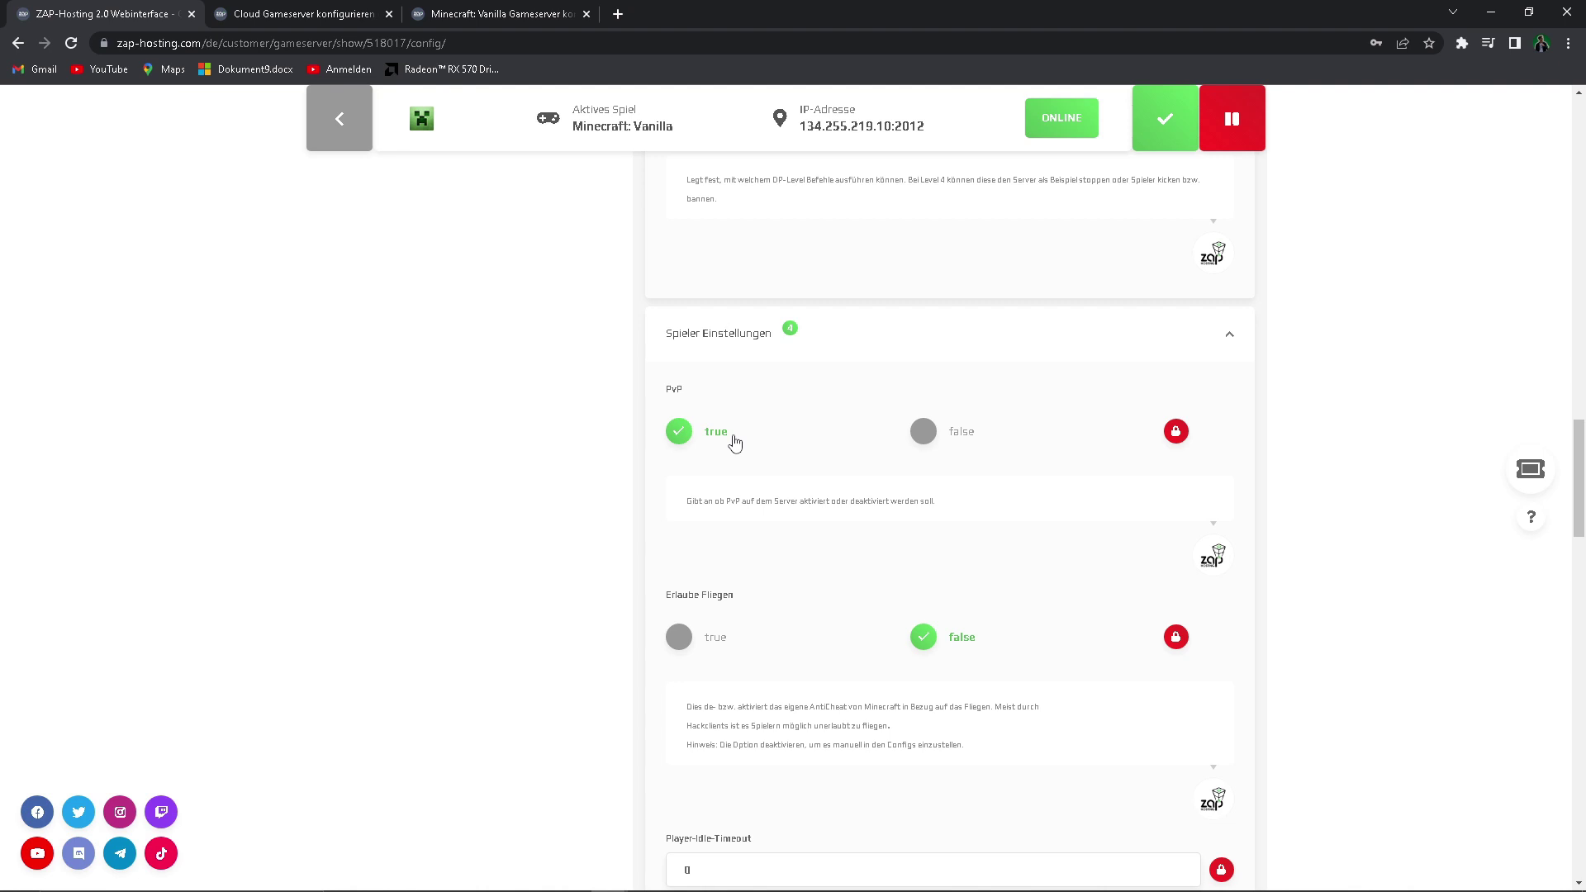
Toggle Erlaube Fliegen on and back off, and set Player-Idle-Timeout to 120
{"action": "scroll", "coordinate": [735, 442], "scroll_direction": "down", "scroll_amount": 1}
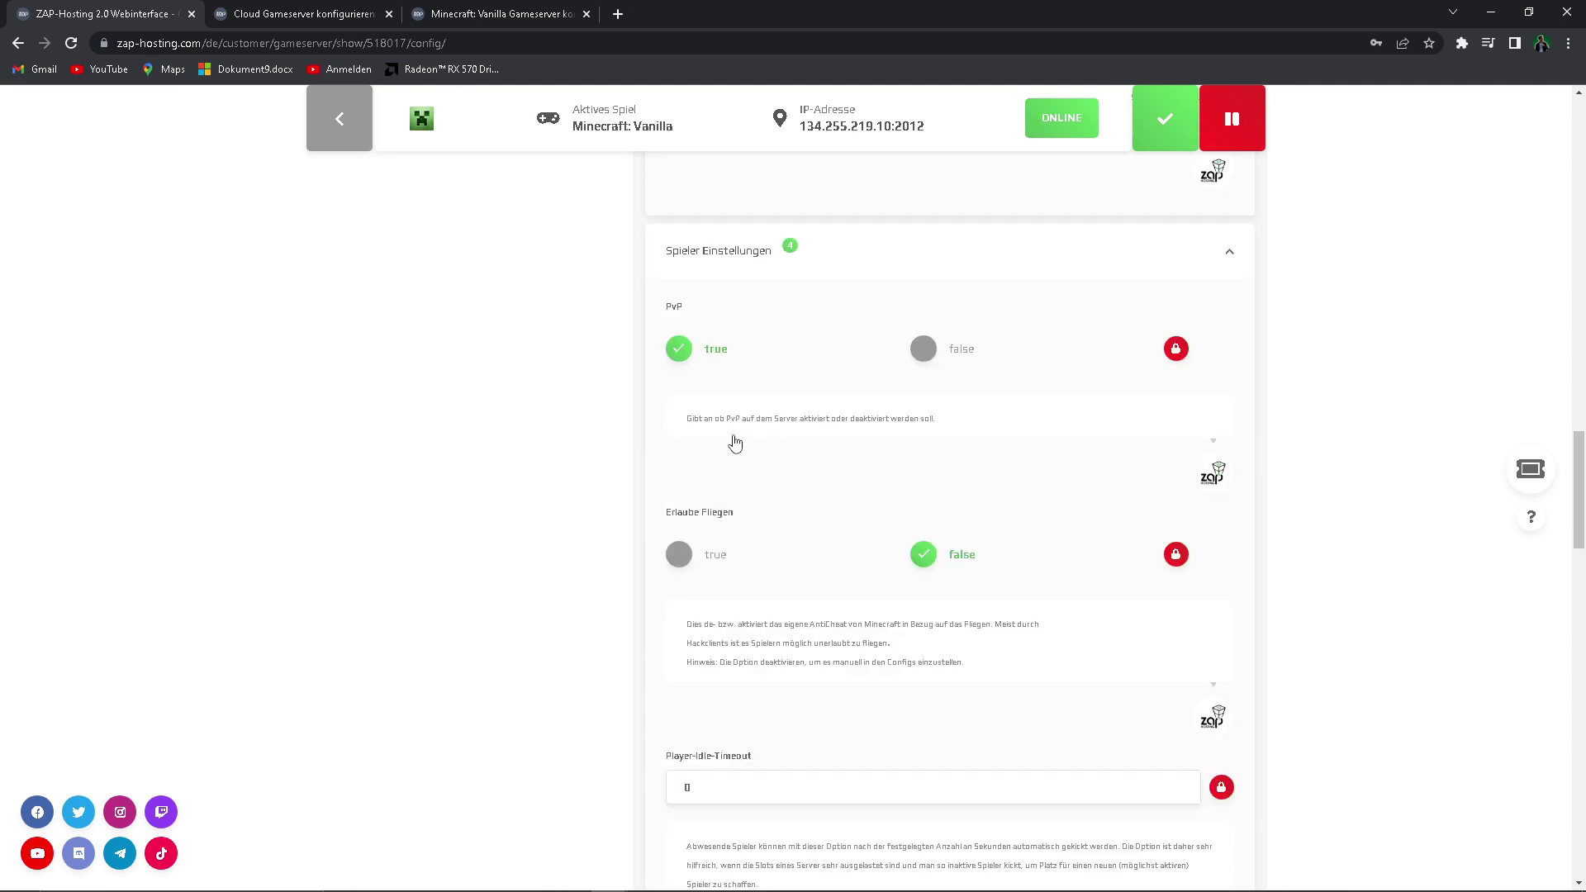
{"action": "scroll", "coordinate": [735, 442], "scroll_direction": "down", "scroll_amount": 2}
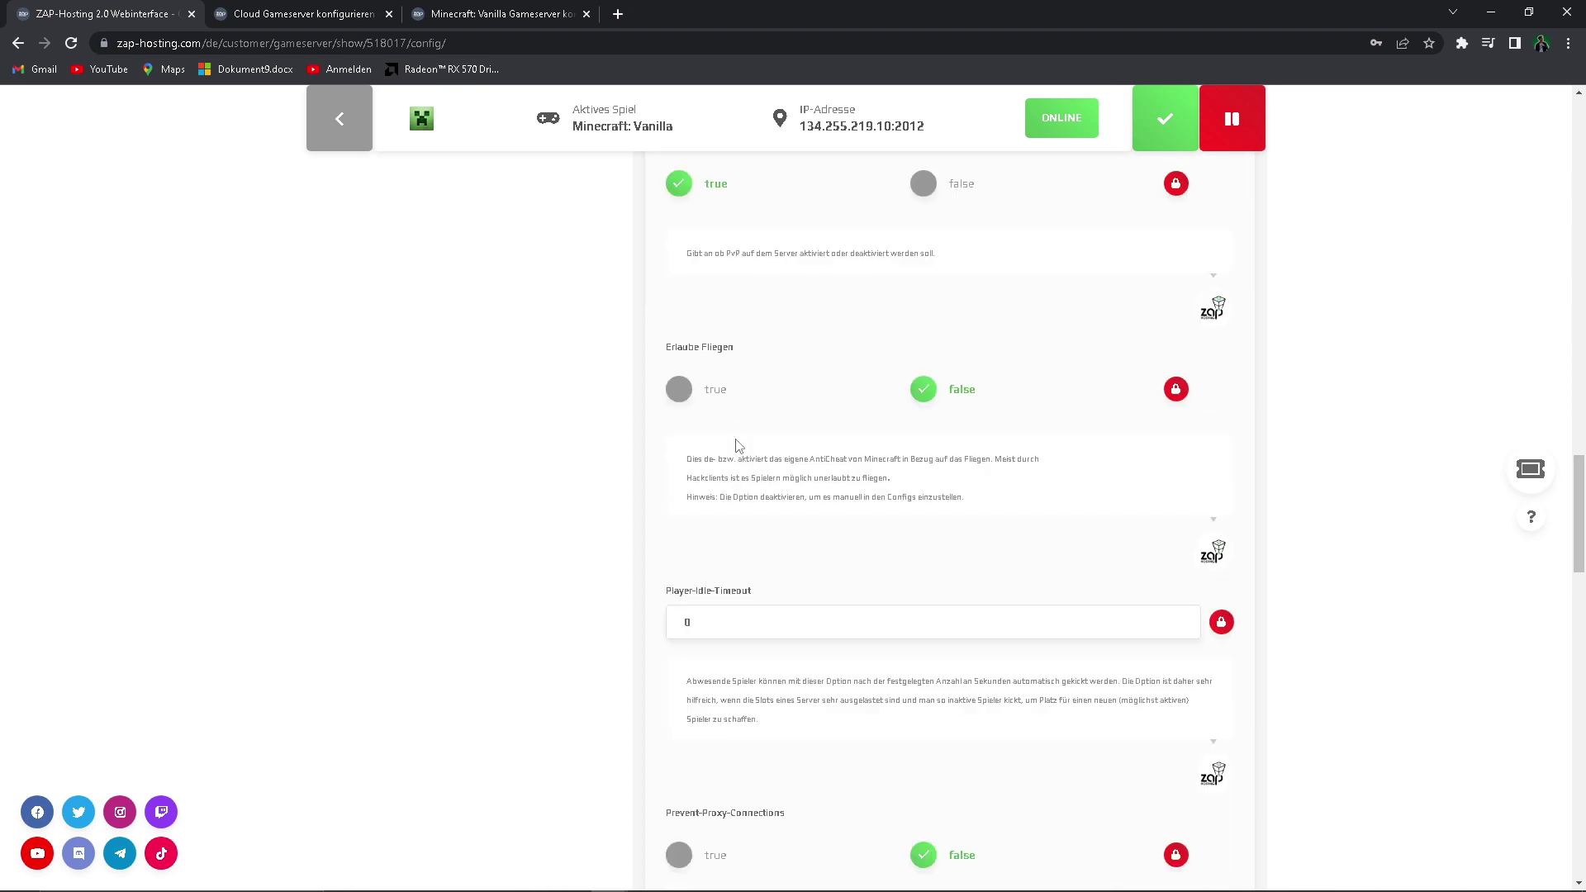
{"action": "left_click", "coordinate": [701, 404]}
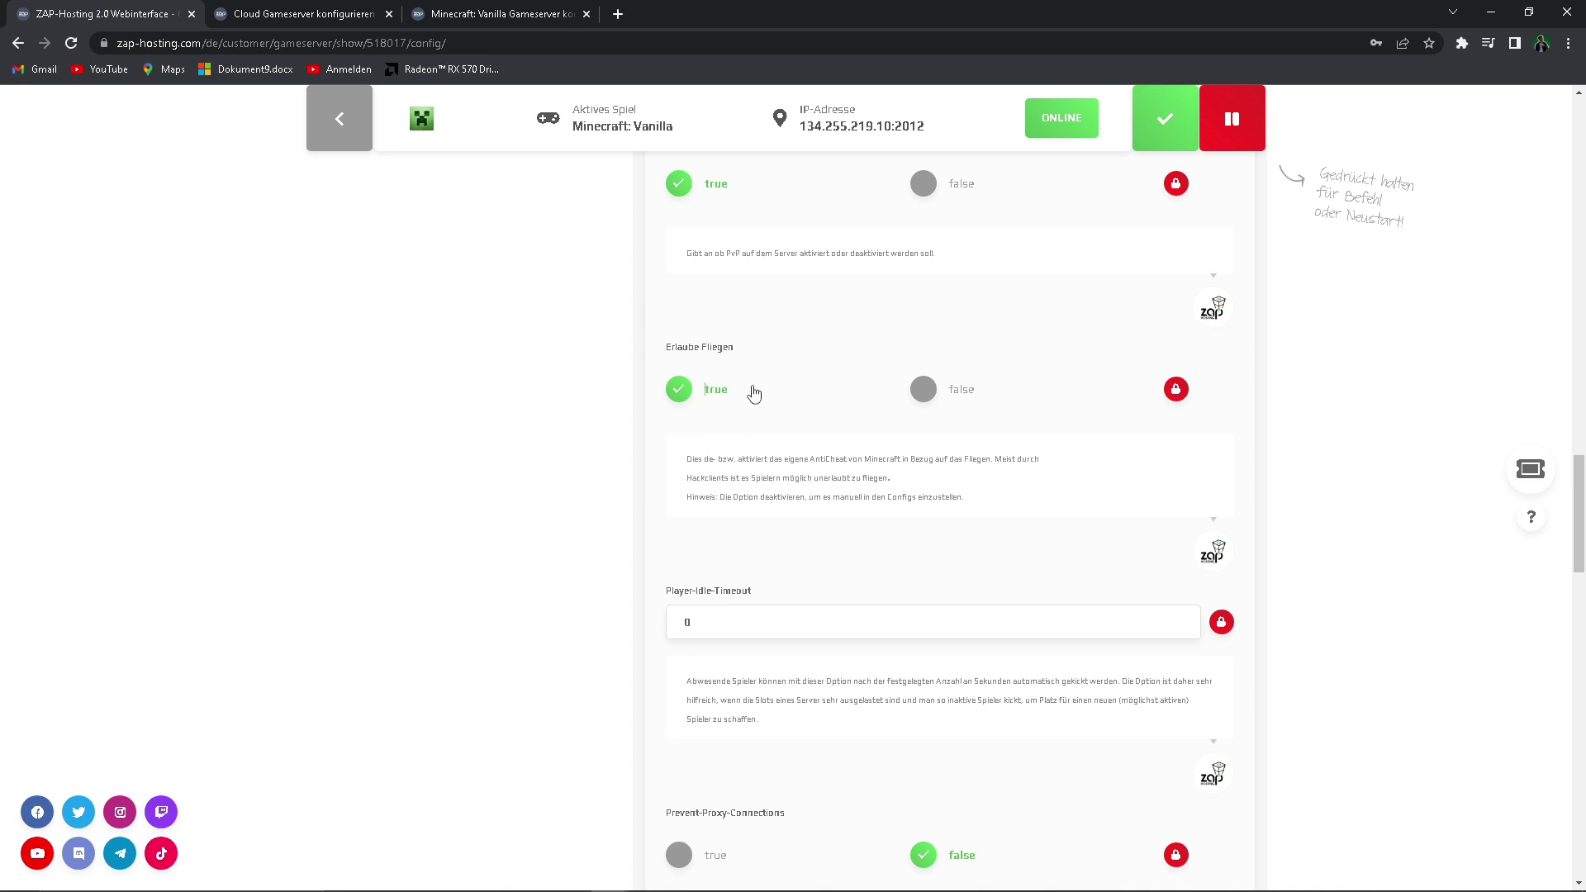
{"action": "left_click", "coordinate": [924, 388]}
{"action": "scroll", "coordinate": [709, 273], "scroll_direction": "down", "scroll_amount": 4}
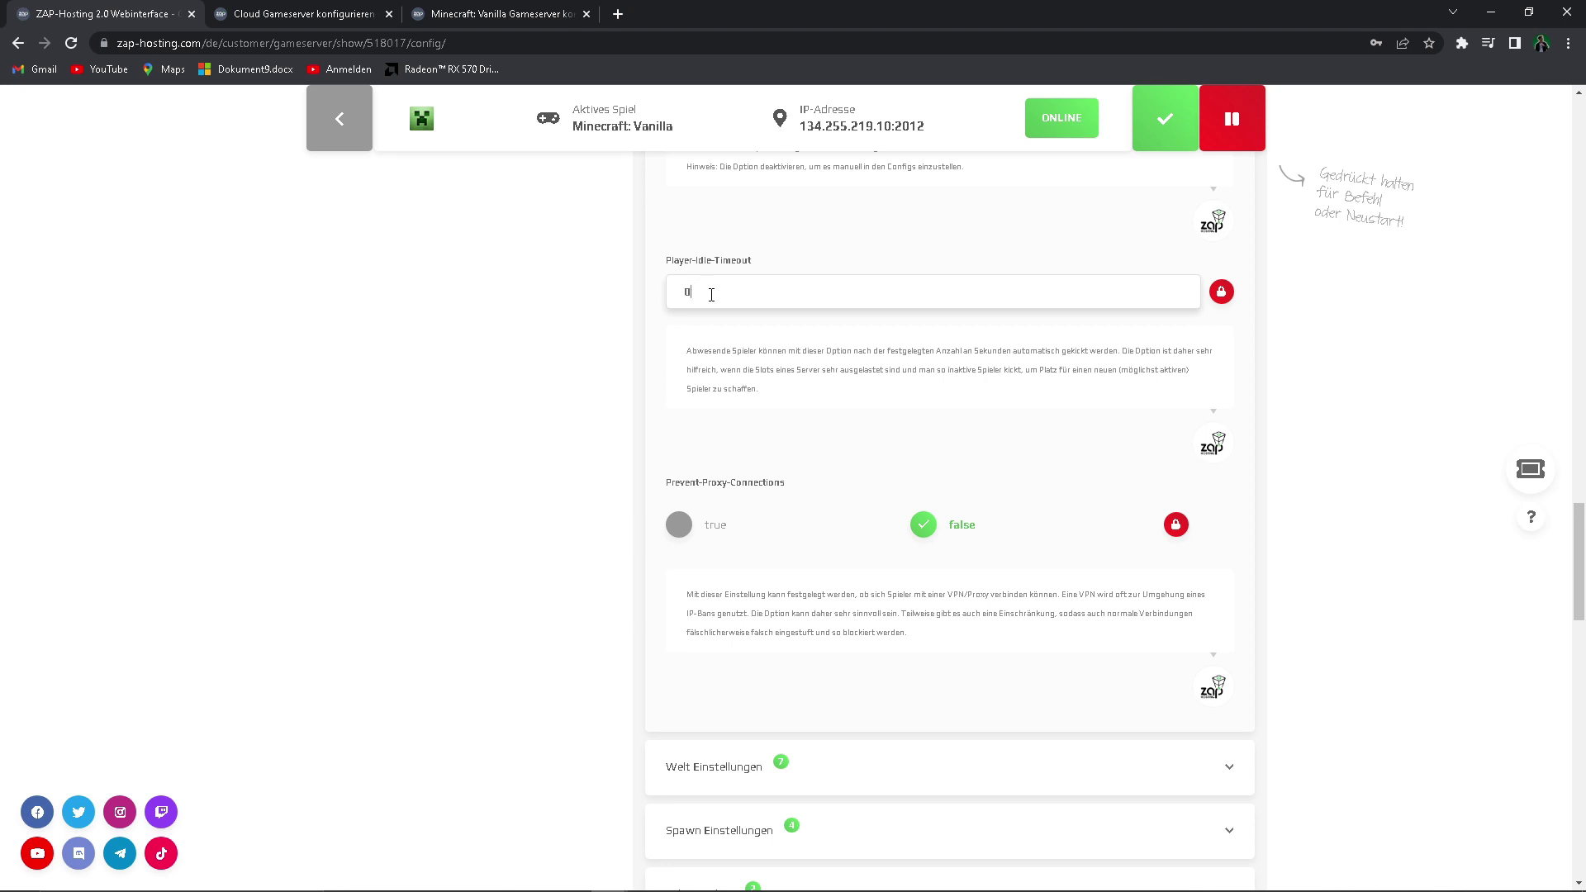
{"action": "double_click", "coordinate": [712, 296]}
{"action": "type", "text": "120"}
Expand Welt Einstellungen and review the world name, Level-Type and View-Distance fields
{"action": "scroll", "coordinate": [694, 359], "scroll_direction": "down", "scroll_amount": 5}
{"action": "left_click", "coordinate": [695, 374]}
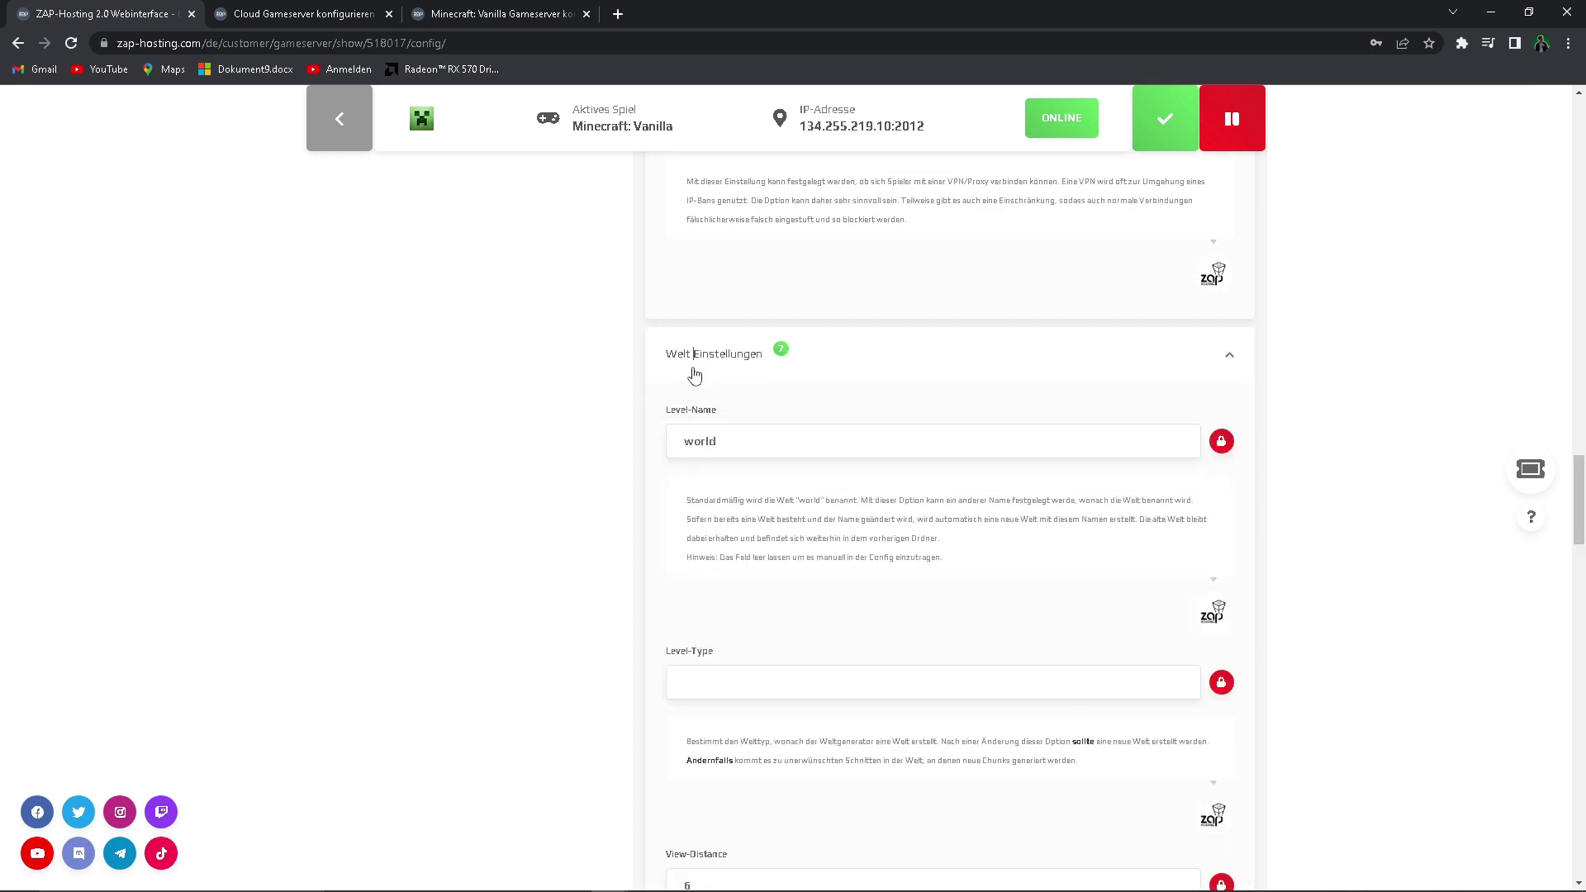
{"action": "scroll", "coordinate": [695, 375], "scroll_direction": "down", "scroll_amount": 1}
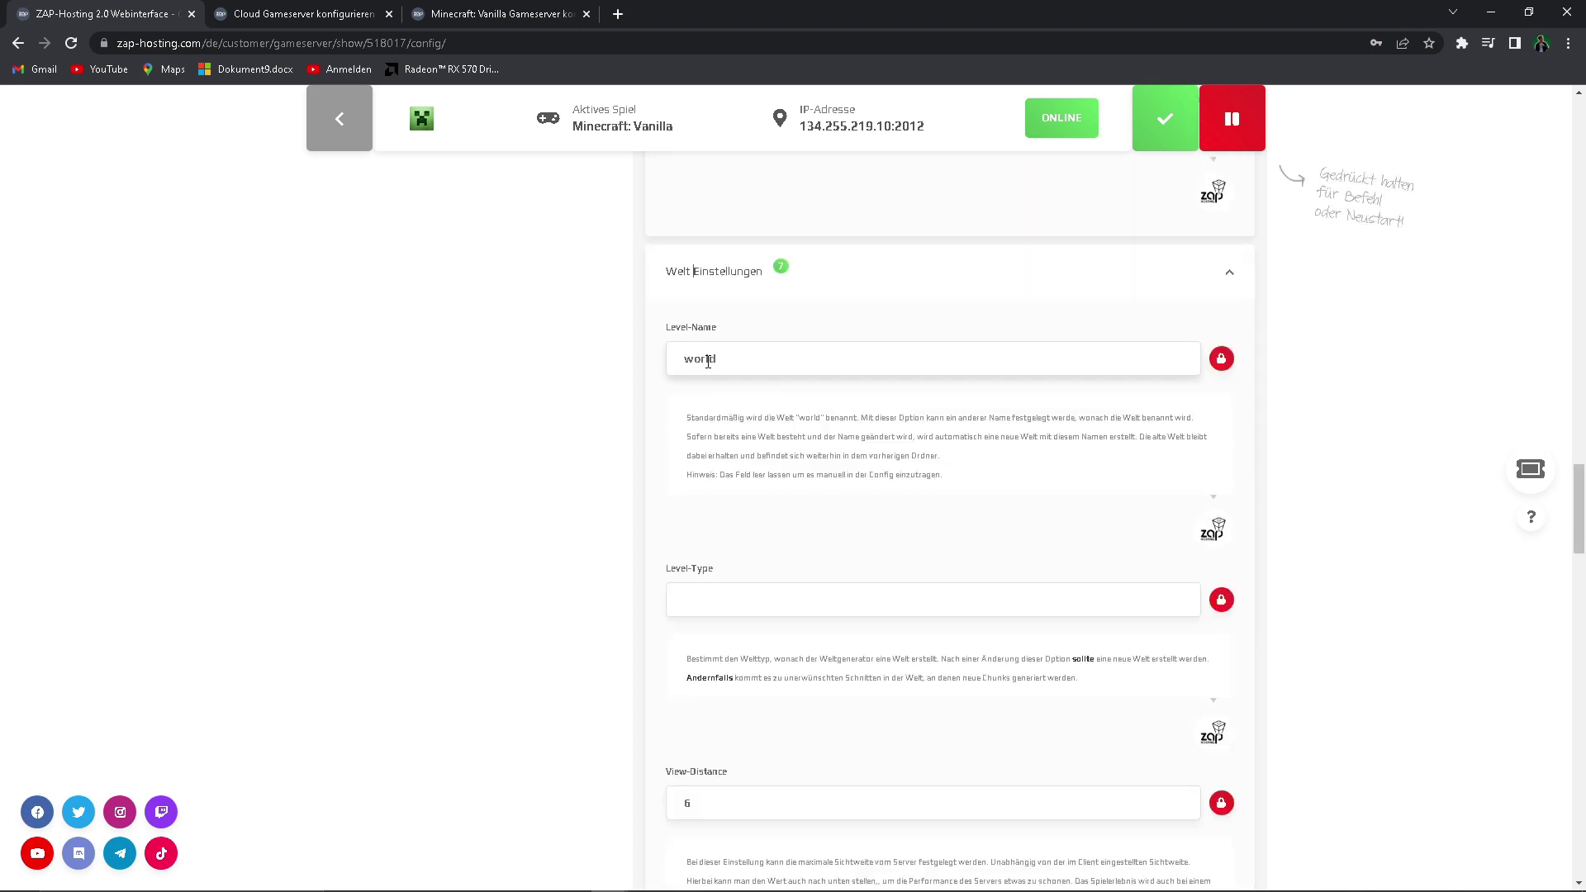
{"action": "left_click", "coordinate": [710, 358]}
{"action": "scroll", "coordinate": [749, 365], "scroll_direction": "down", "scroll_amount": 2}
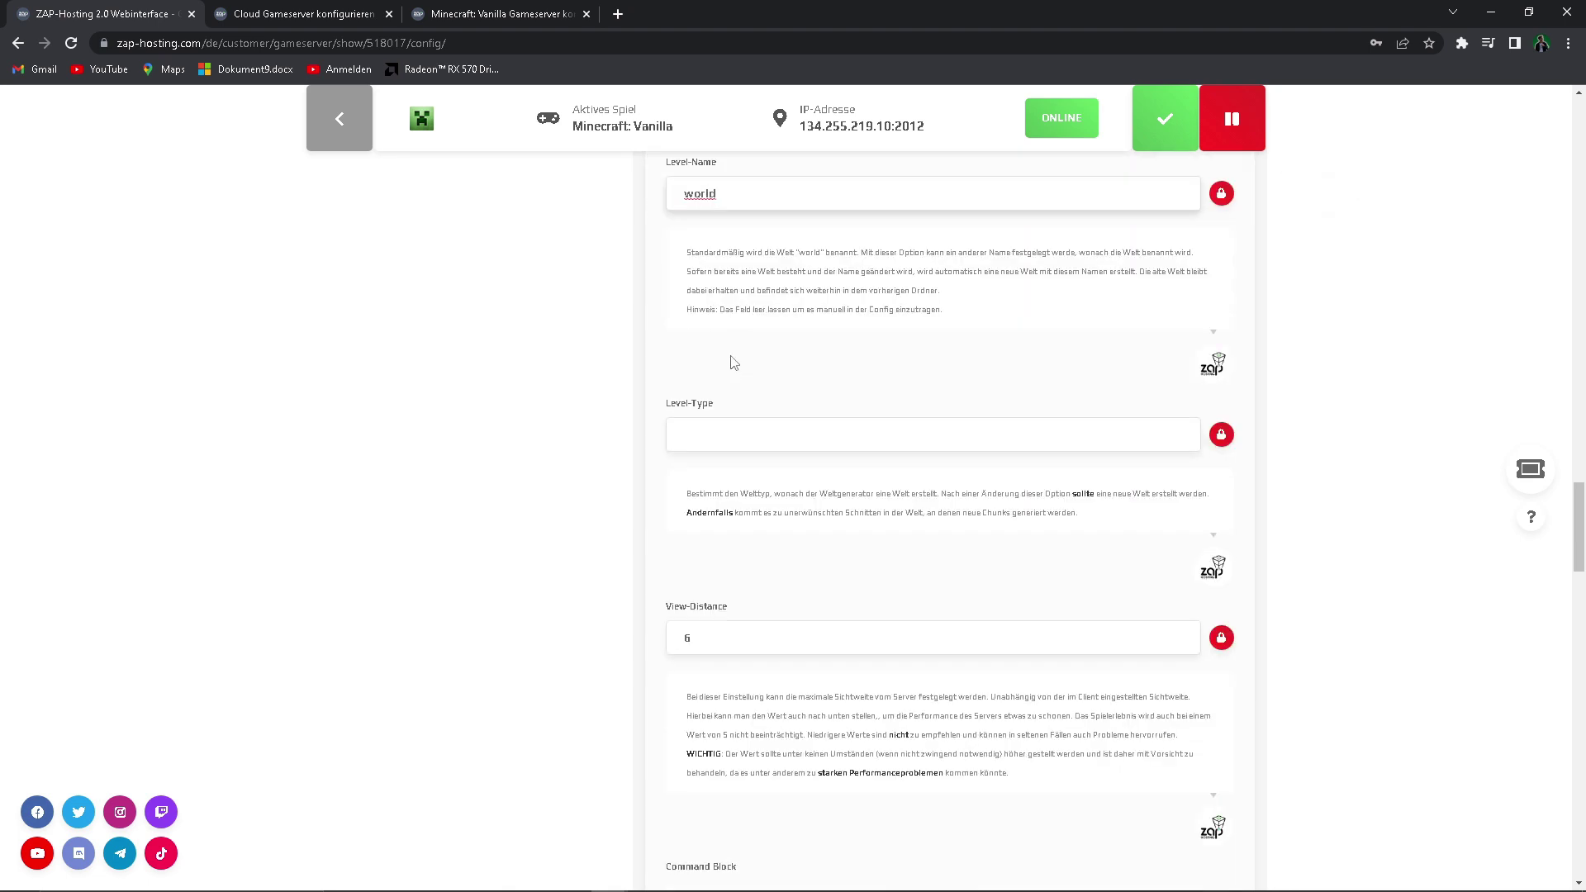
{"action": "left_click", "coordinate": [701, 438]}
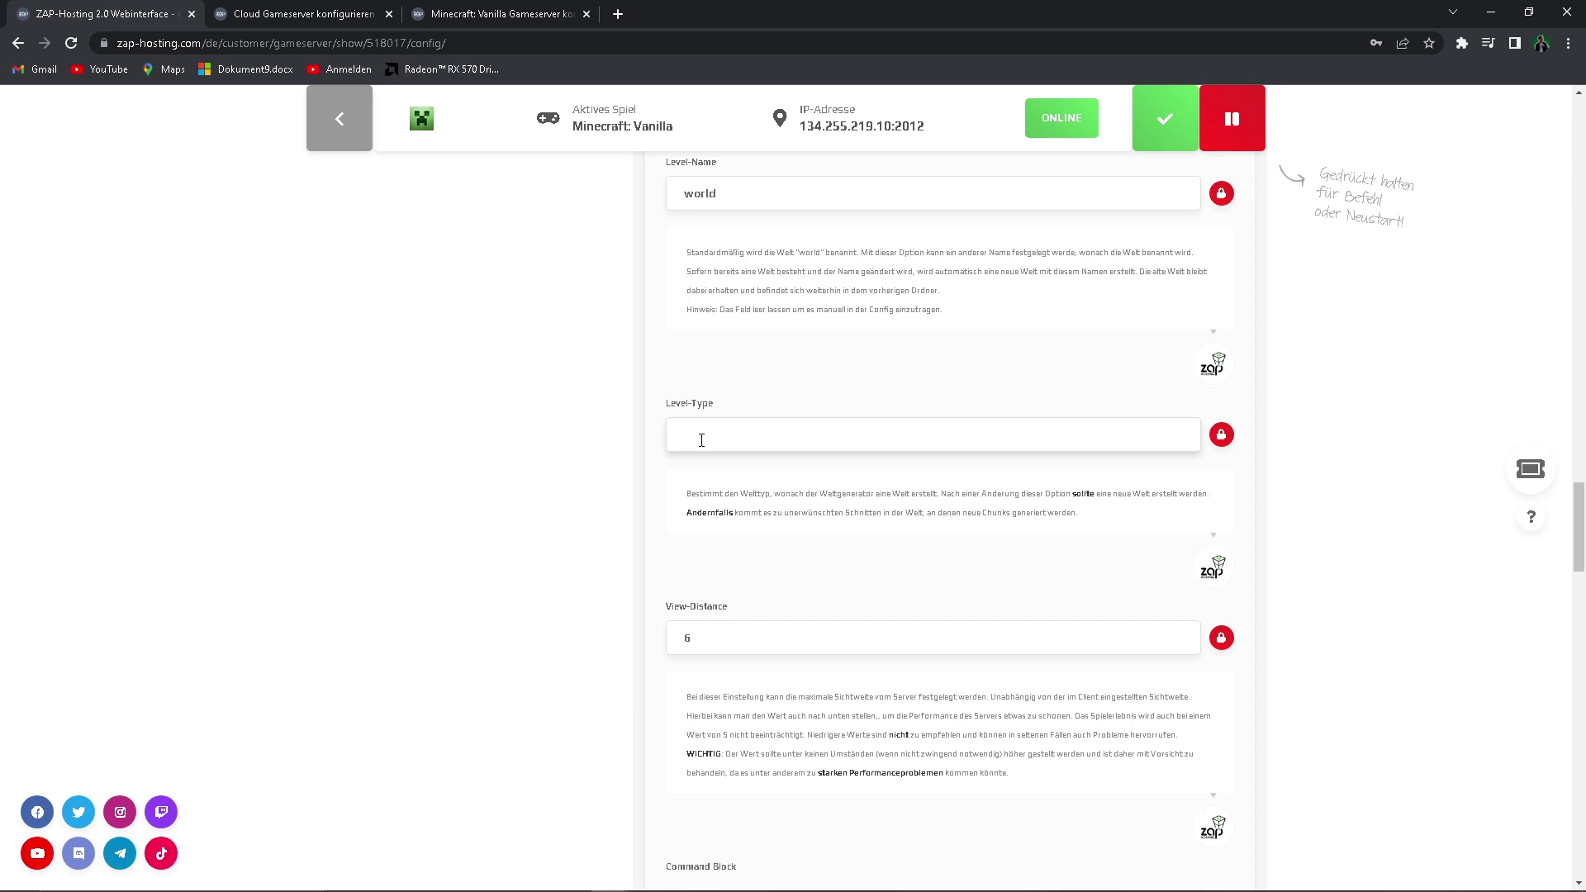
{"action": "scroll", "coordinate": [702, 440], "scroll_direction": "down", "scroll_amount": 2}
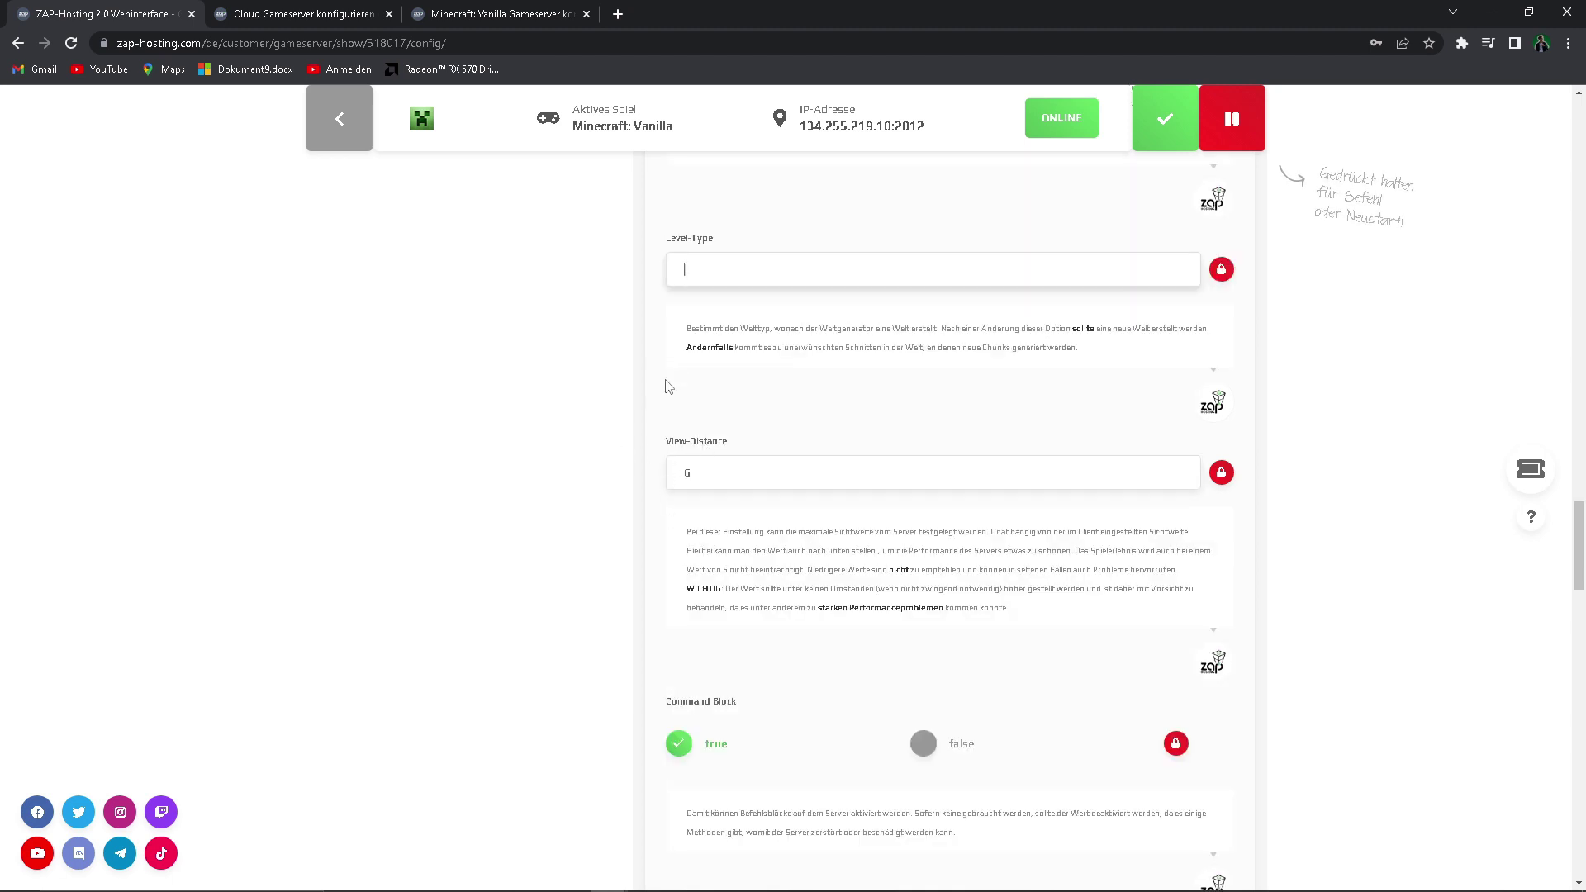
{"action": "left_click_drag", "start_coordinate": [671, 522], "coordinate": [999, 607]}
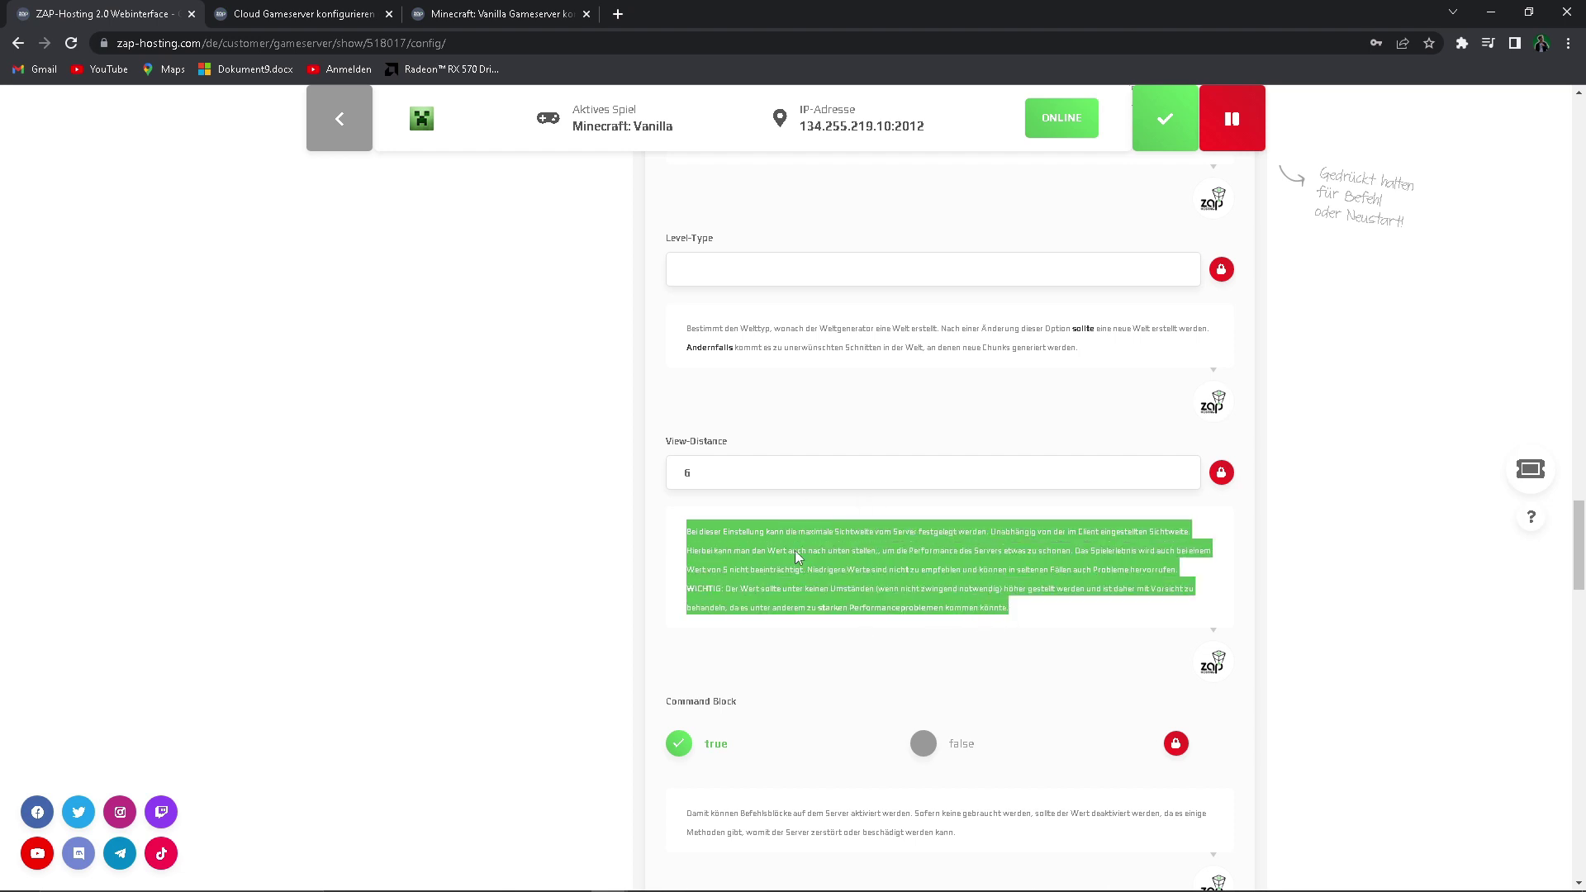
{"action": "left_click_drag", "start_coordinate": [696, 328], "coordinate": [777, 348]}
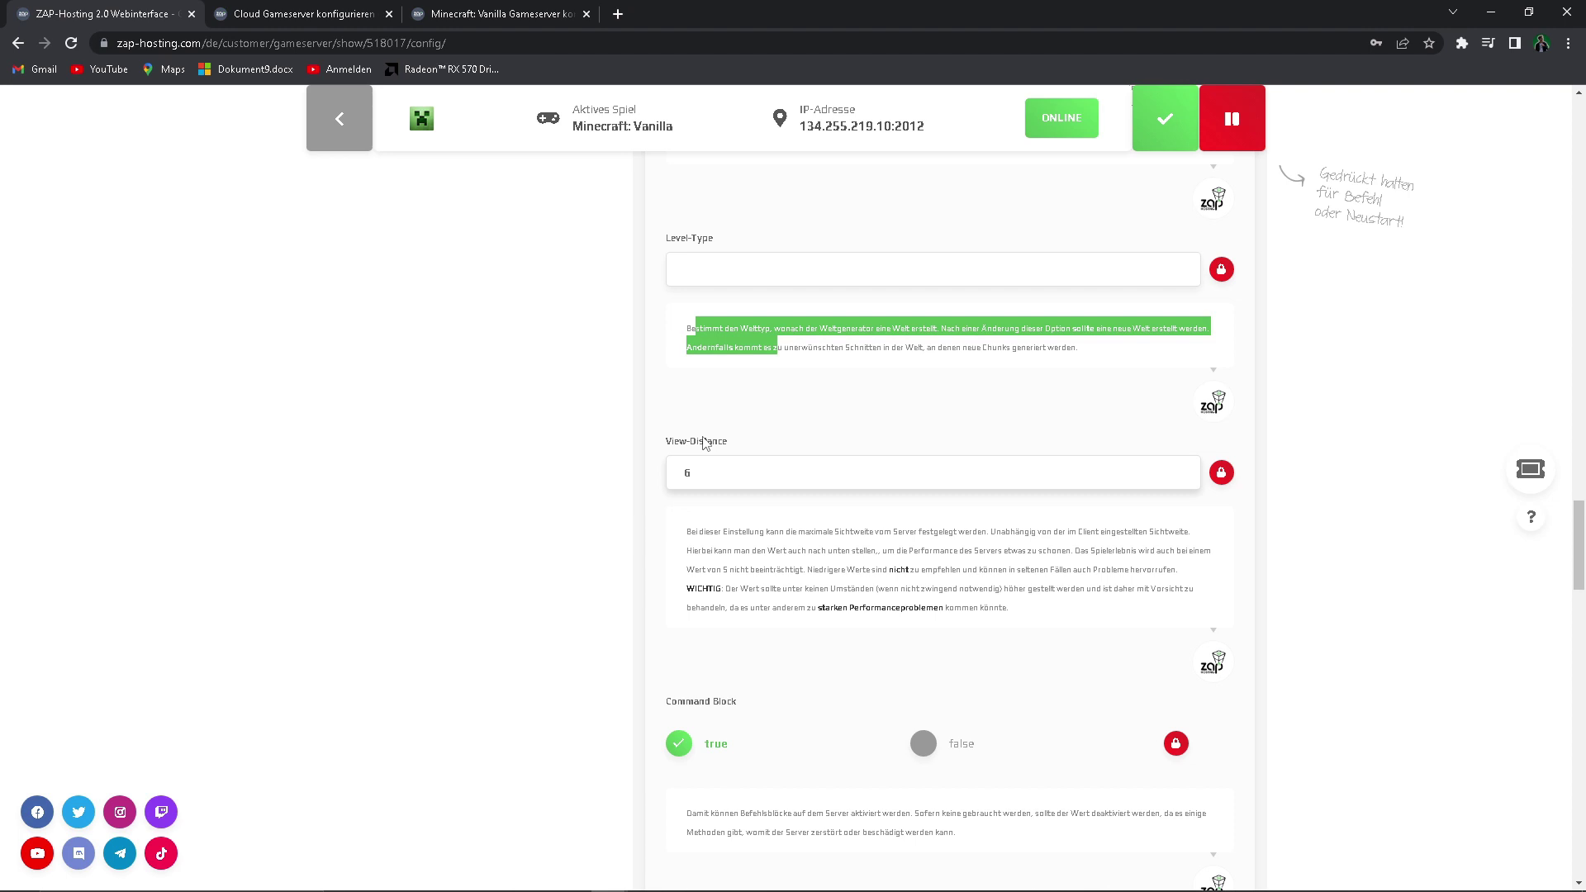
{"action": "scroll", "coordinate": [704, 444], "scroll_direction": "down", "scroll_amount": 4}
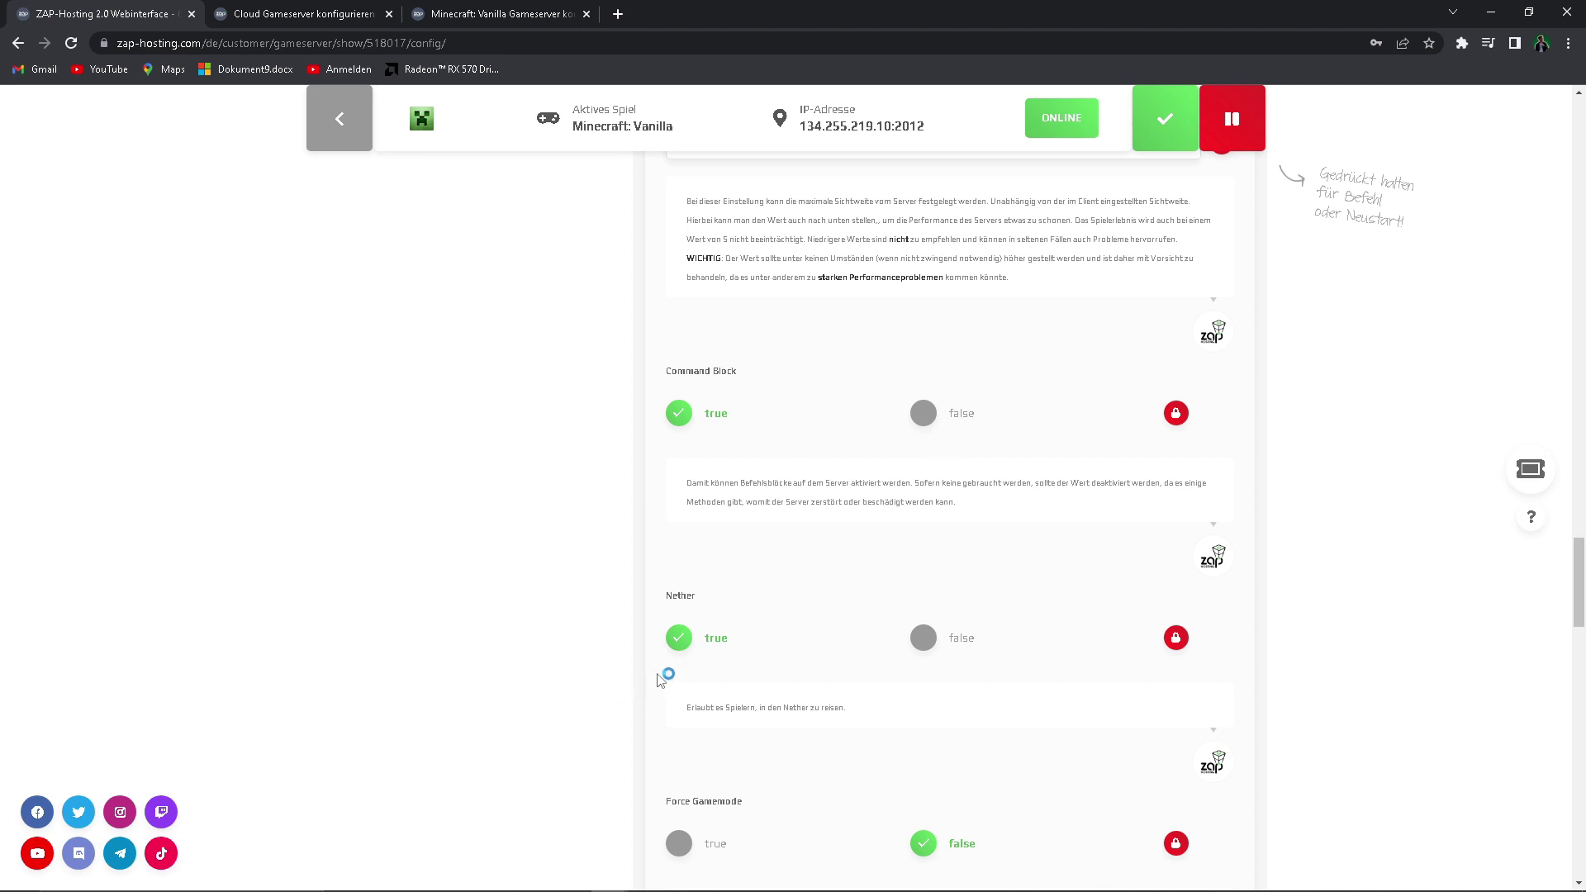
{"action": "scroll", "coordinate": [732, 640], "scroll_direction": "down", "scroll_amount": 2}
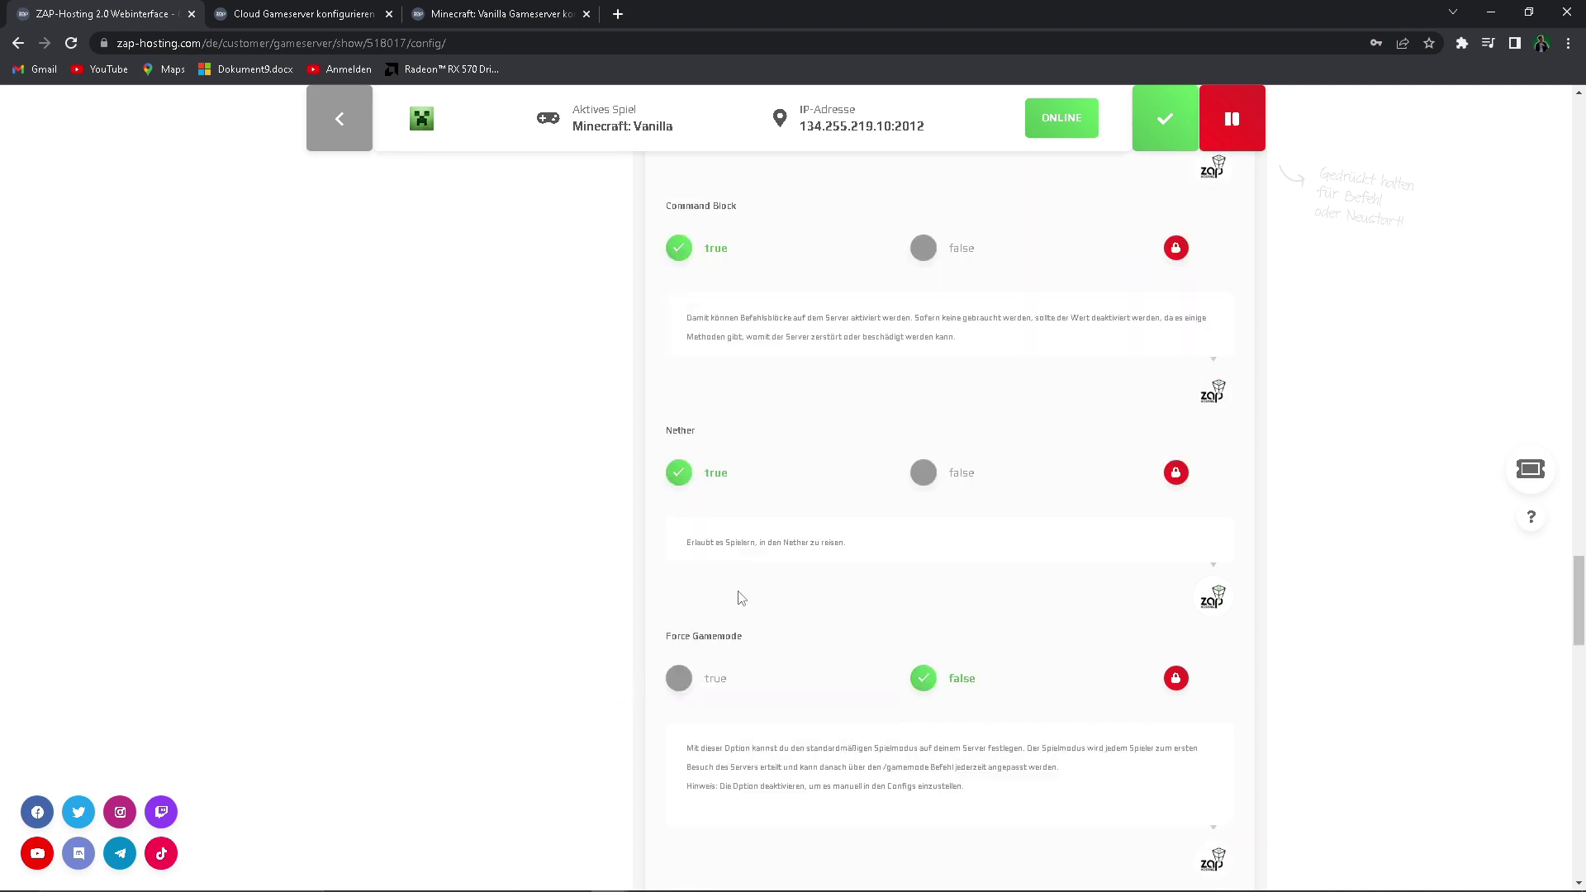
Toggle the Nether off and back on, and change Max-Build-Height from 256 to 500
{"action": "left_click", "coordinate": [923, 472]}
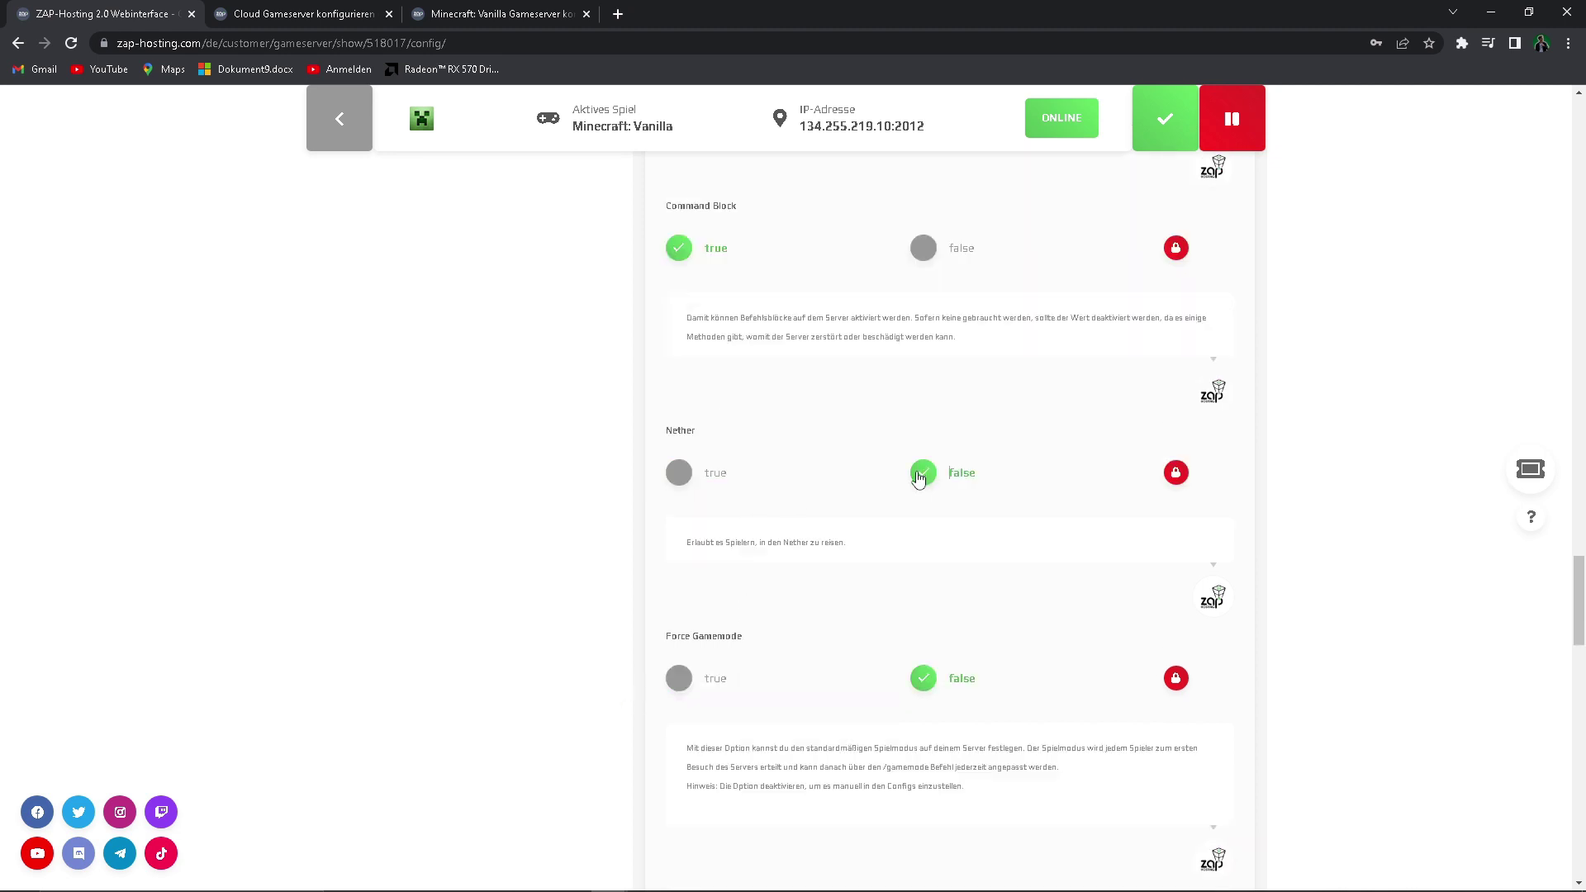
{"action": "left_click", "coordinate": [708, 476]}
{"action": "scroll", "coordinate": [707, 477], "scroll_direction": "down", "scroll_amount": 5}
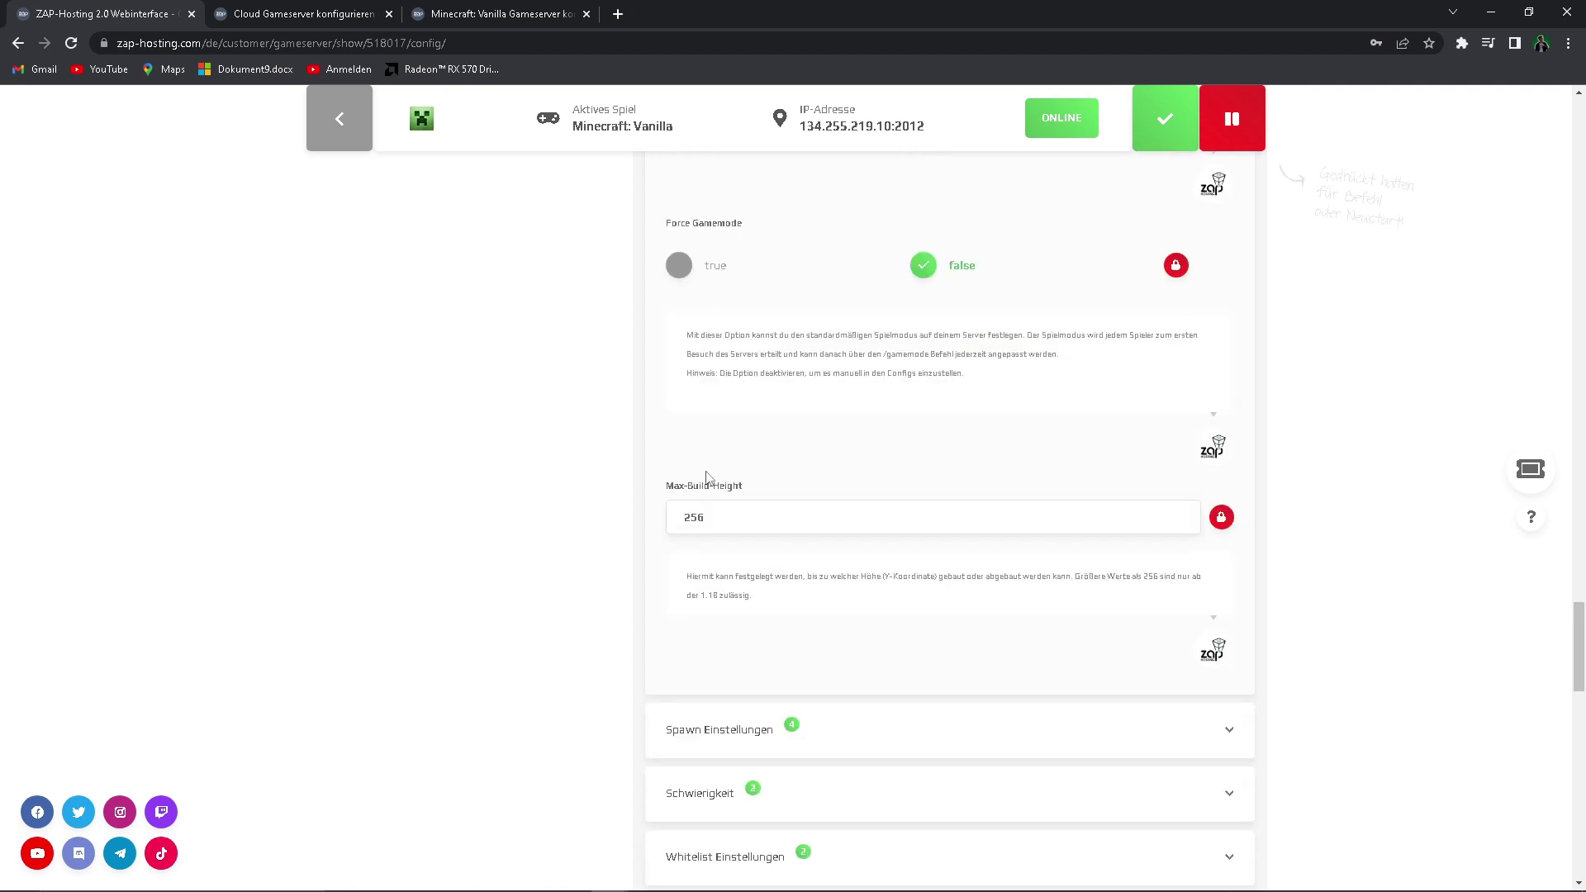
{"action": "double_click", "coordinate": [691, 514]}
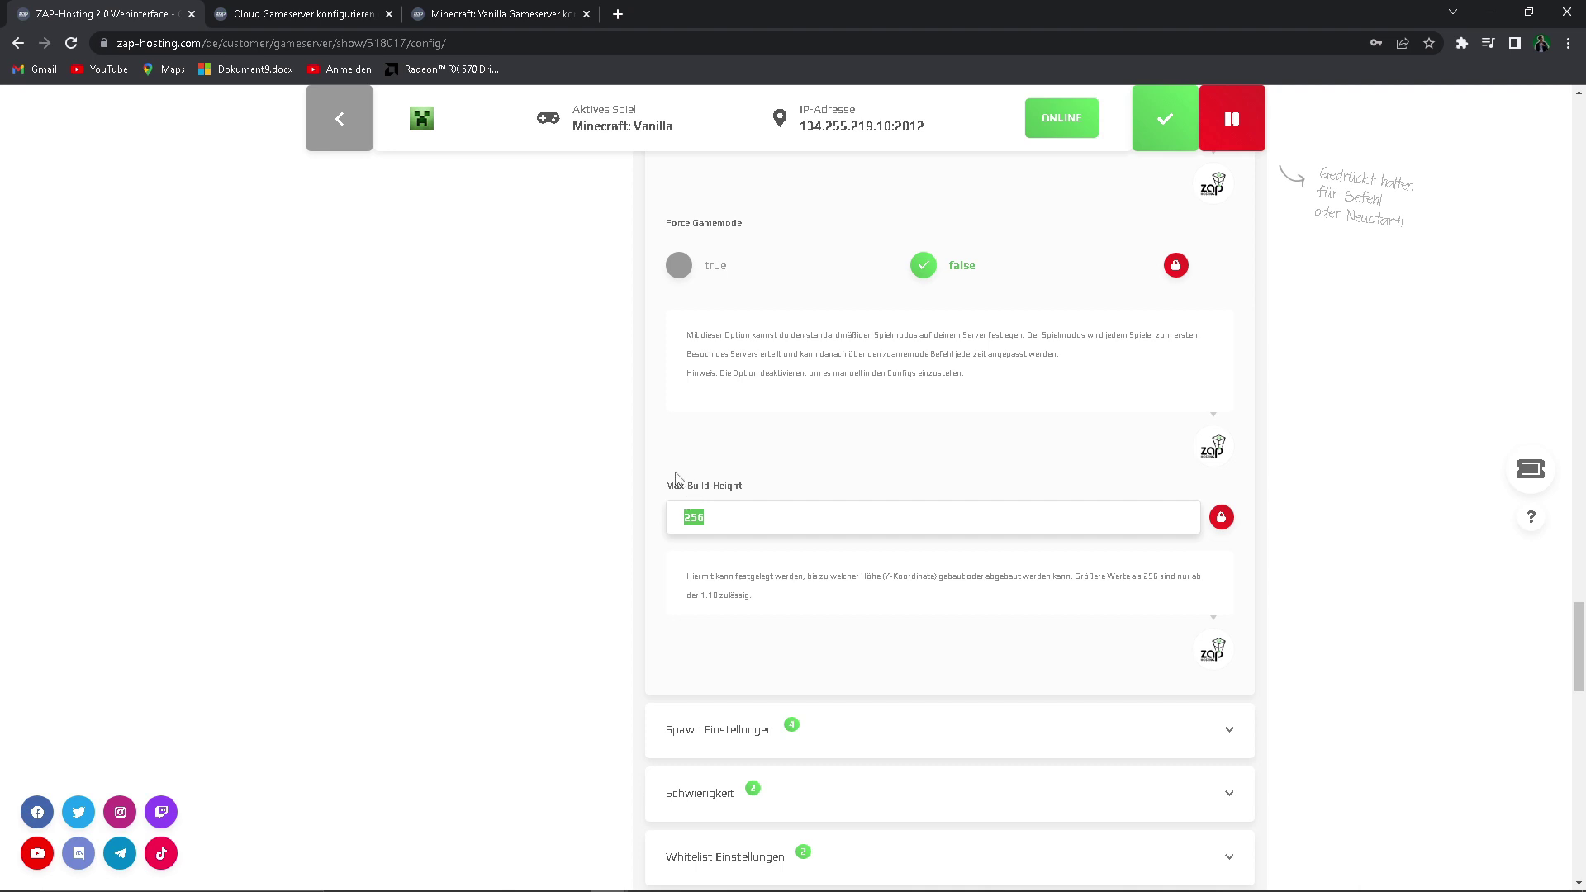
{"action": "type", "text": "500"}
{"action": "scroll", "coordinate": [675, 478], "scroll_direction": "down", "scroll_amount": 5}
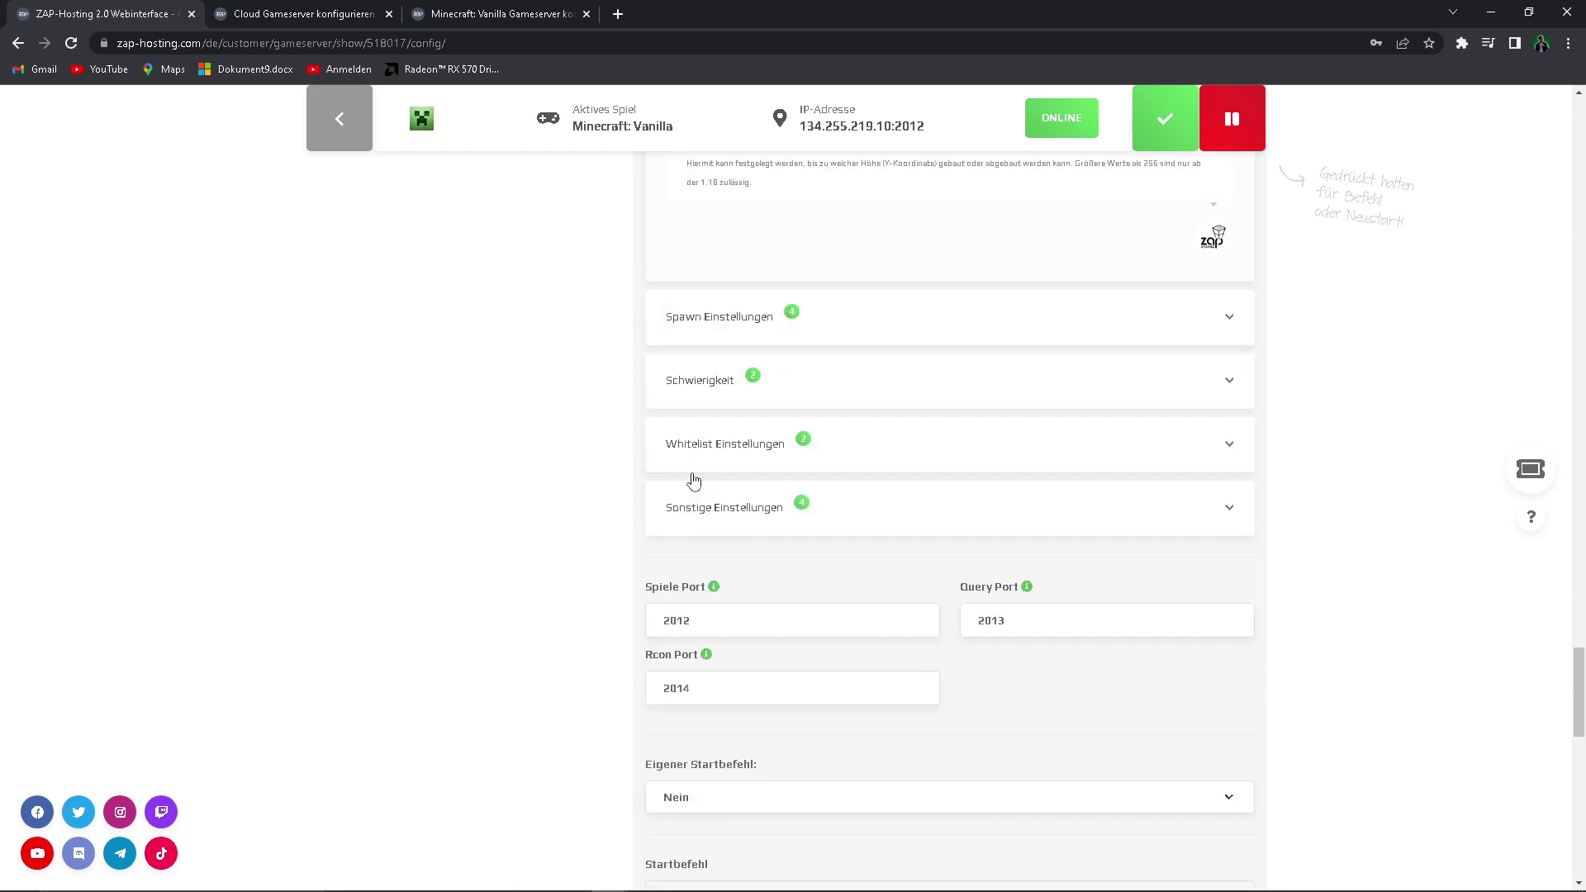
Set the server difficulty to hard under Spawn Einstellungen / Schwierigkeit
{"action": "left_click", "coordinate": [736, 318]}
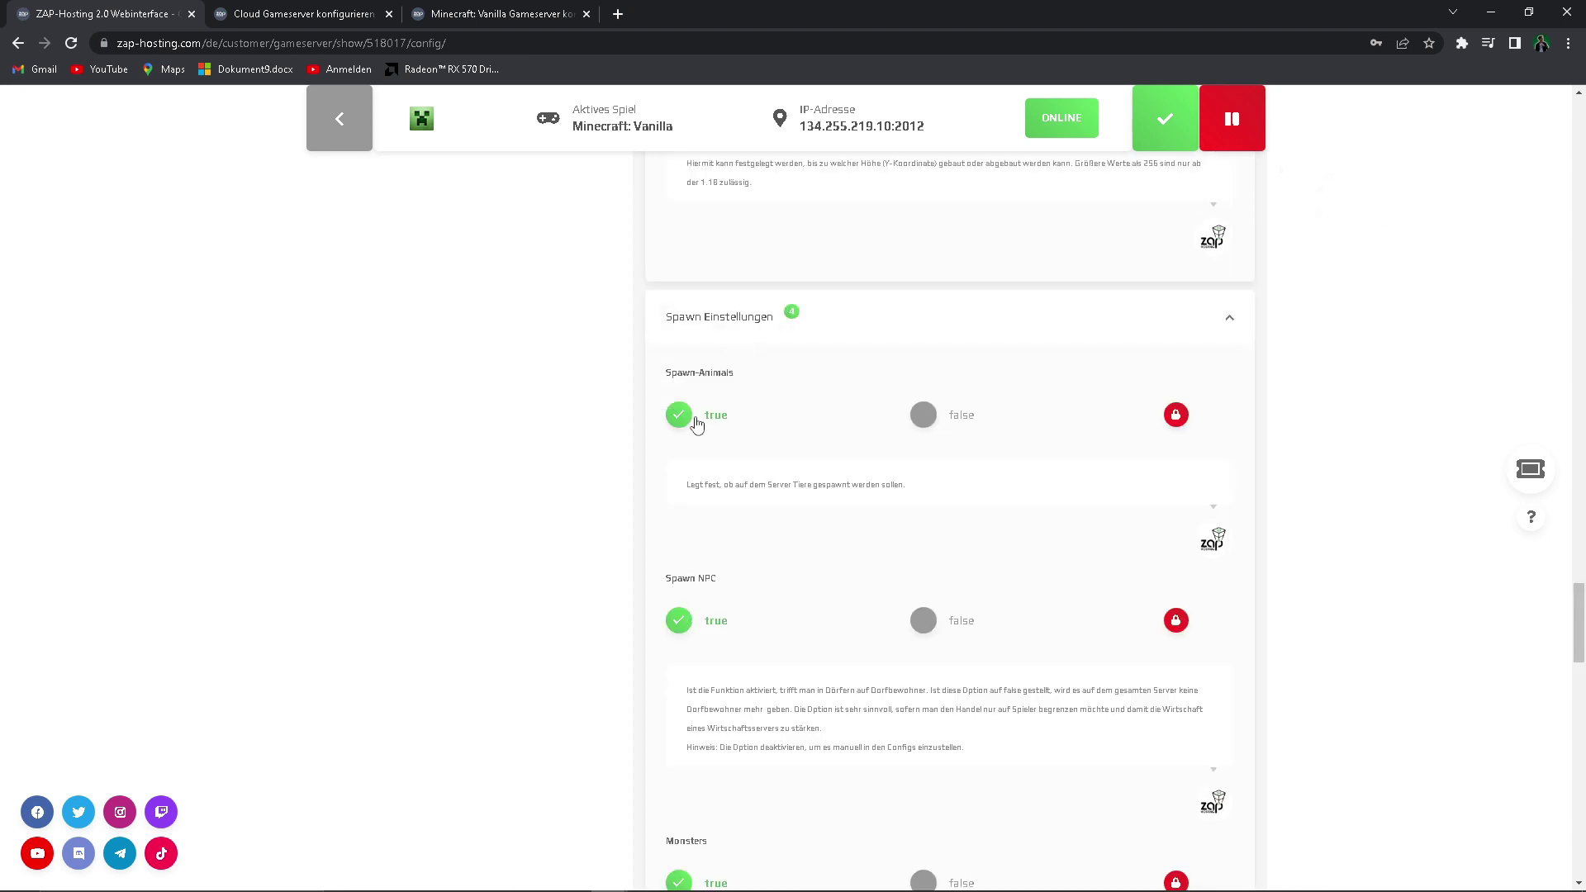
{"action": "scroll", "coordinate": [694, 435], "scroll_direction": "down", "scroll_amount": 2}
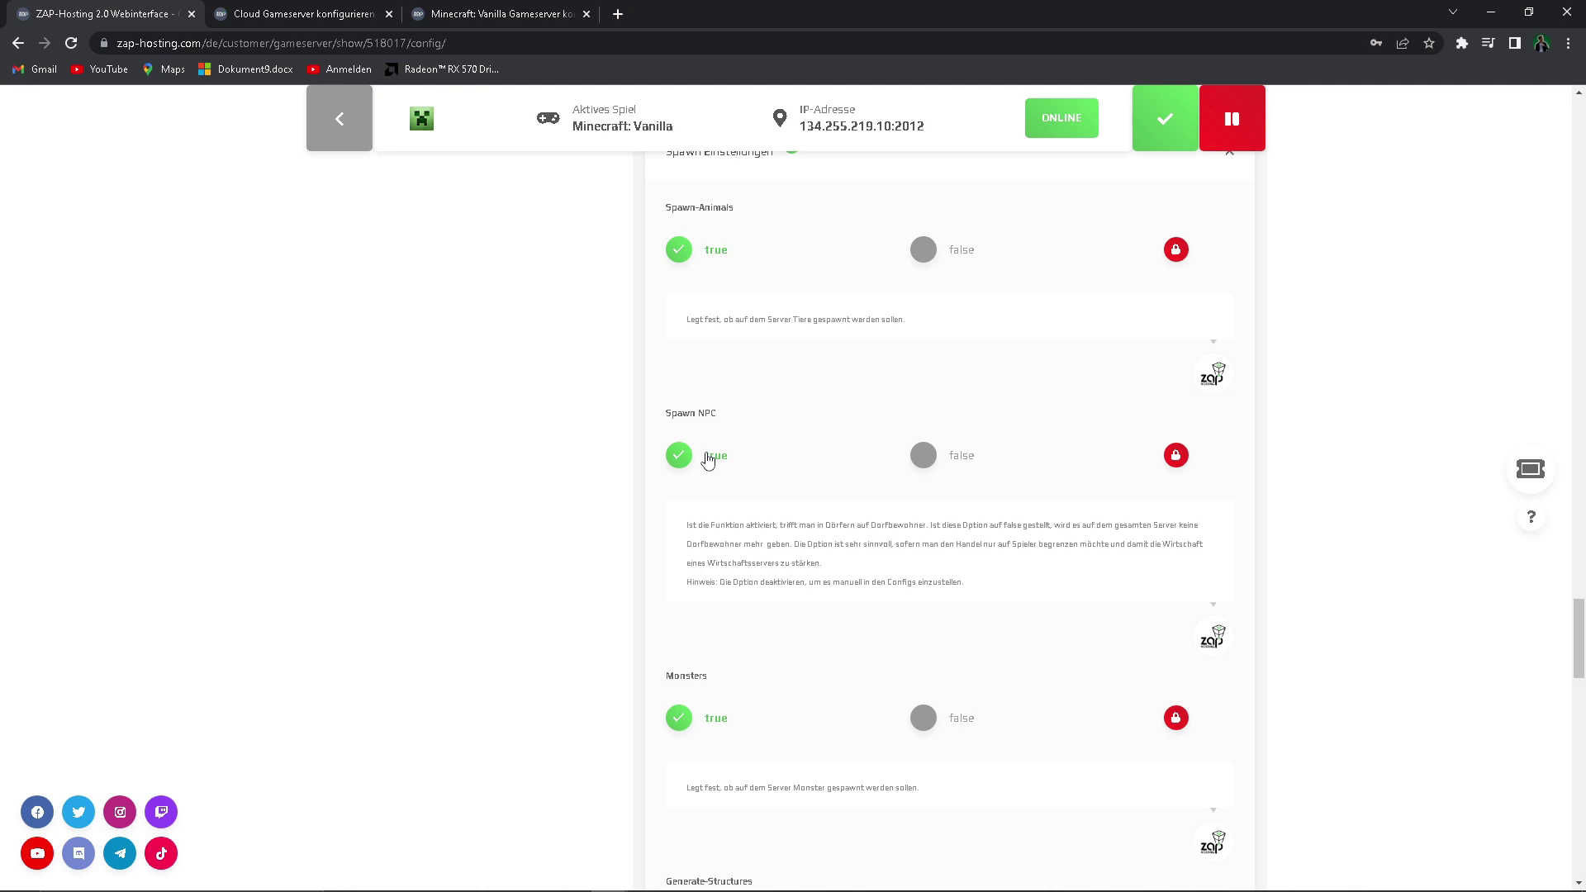
{"action": "scroll", "coordinate": [708, 460], "scroll_direction": "down", "scroll_amount": 2}
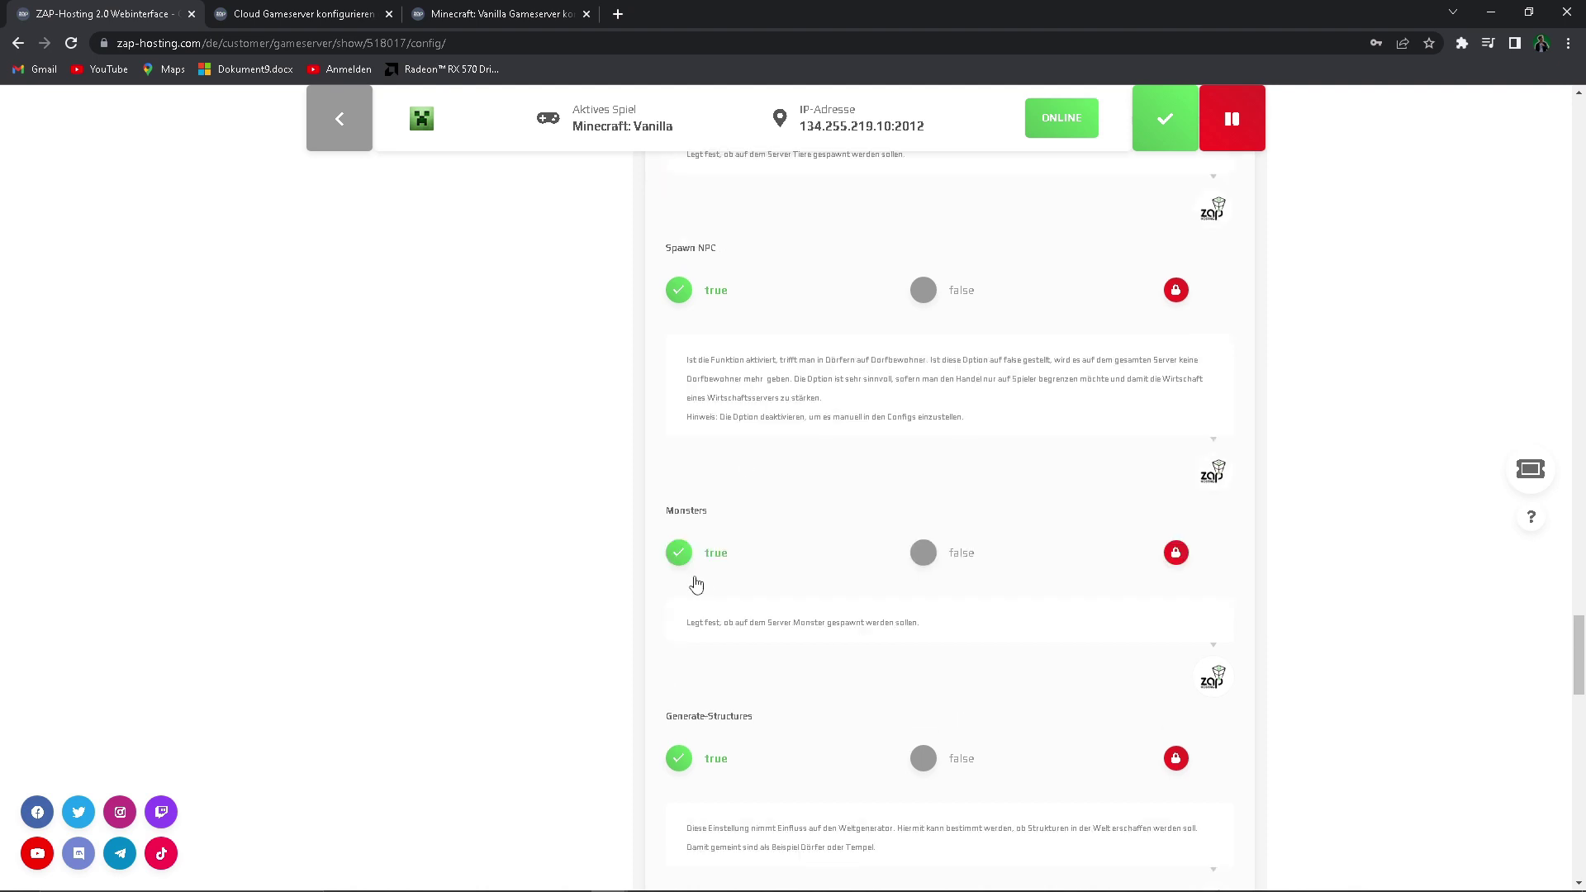
{"action": "scroll", "coordinate": [727, 567], "scroll_direction": "down", "scroll_amount": 2}
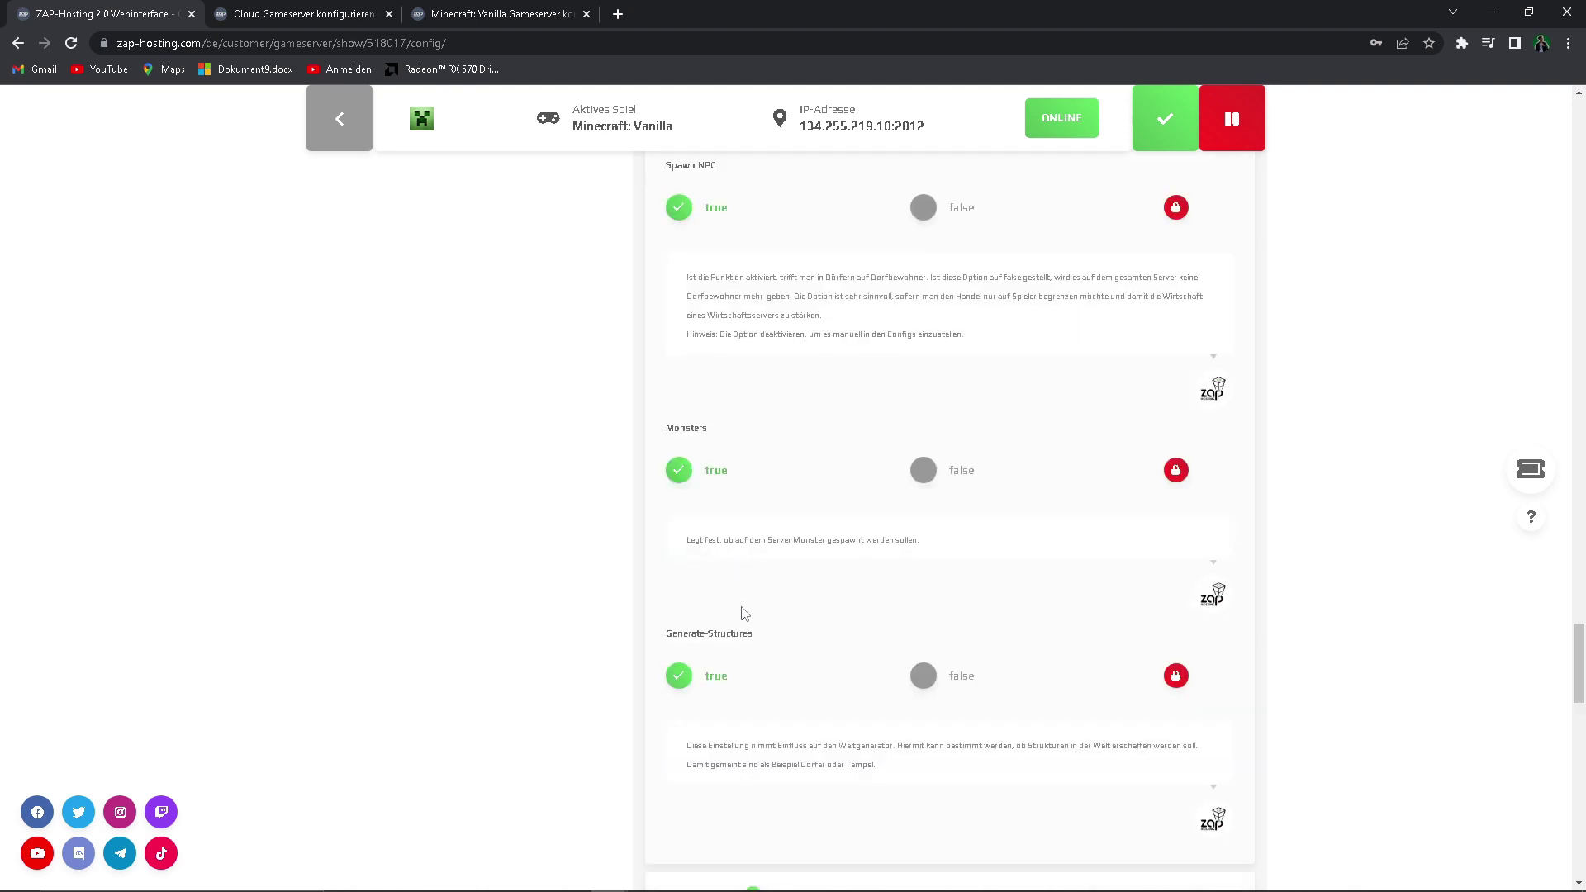
{"action": "scroll", "coordinate": [741, 657], "scroll_direction": "down", "scroll_amount": 1}
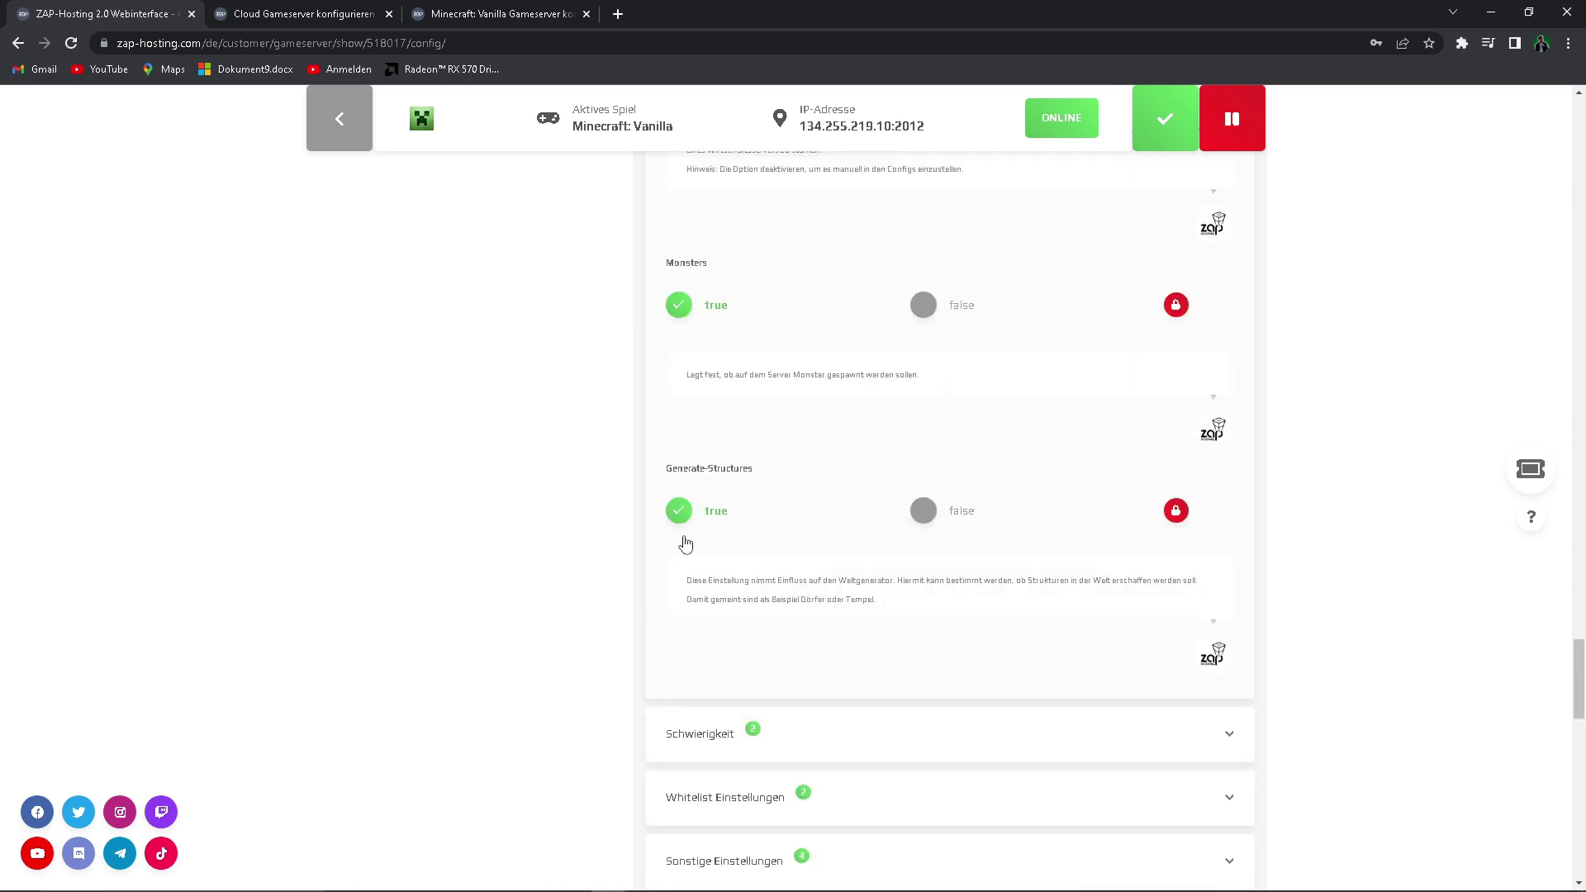
{"action": "scroll", "coordinate": [829, 531], "scroll_direction": "down", "scroll_amount": 4}
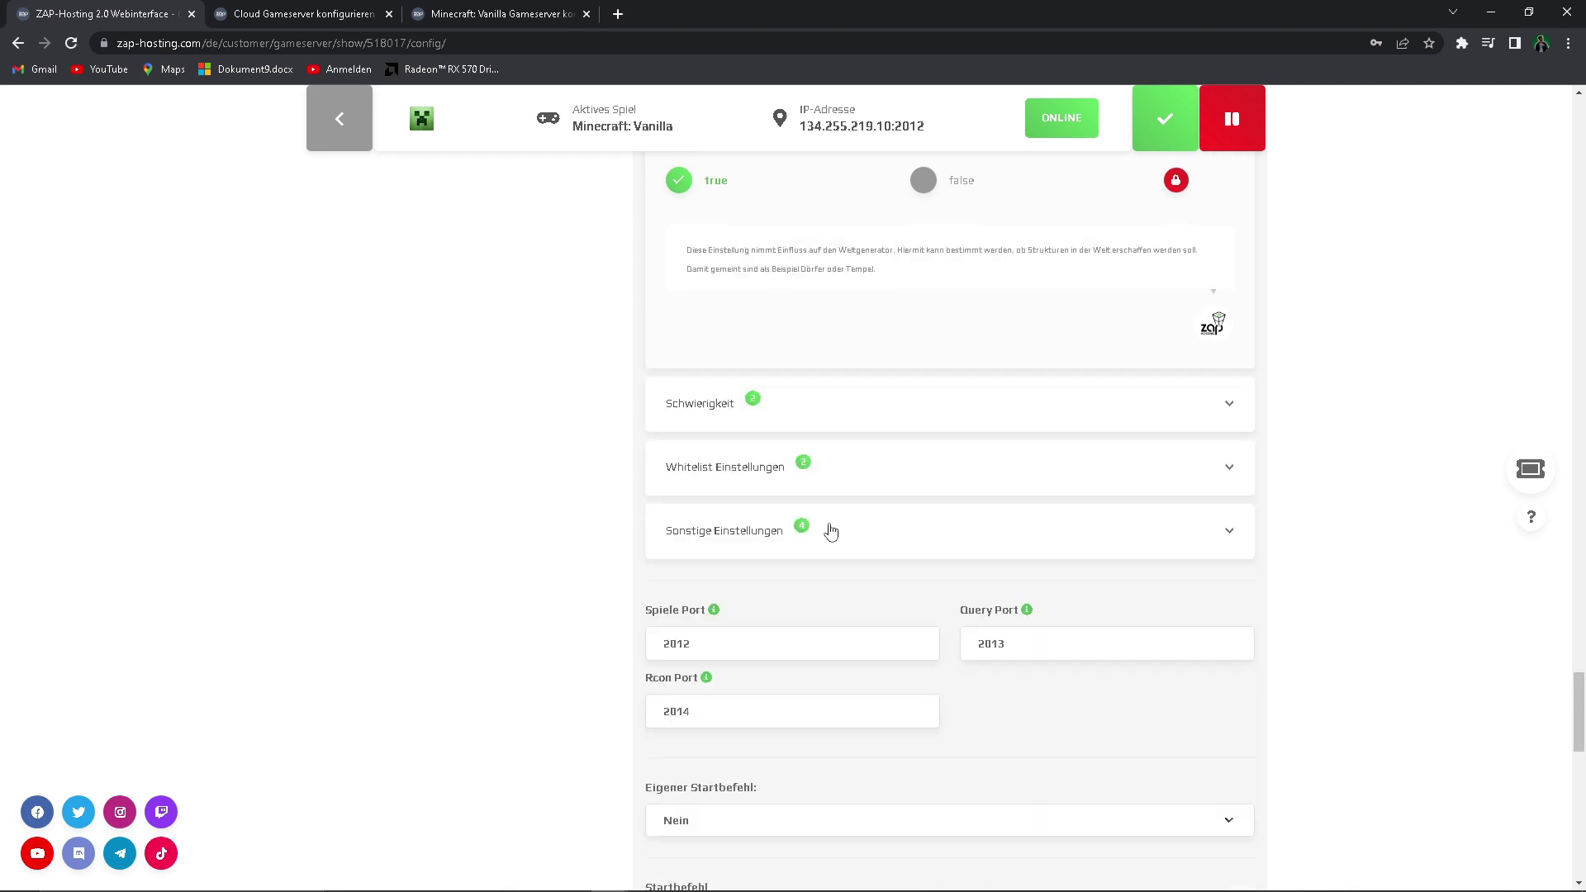
{"action": "left_click", "coordinate": [751, 391]}
{"action": "scroll", "coordinate": [751, 391], "scroll_direction": "down", "scroll_amount": 2}
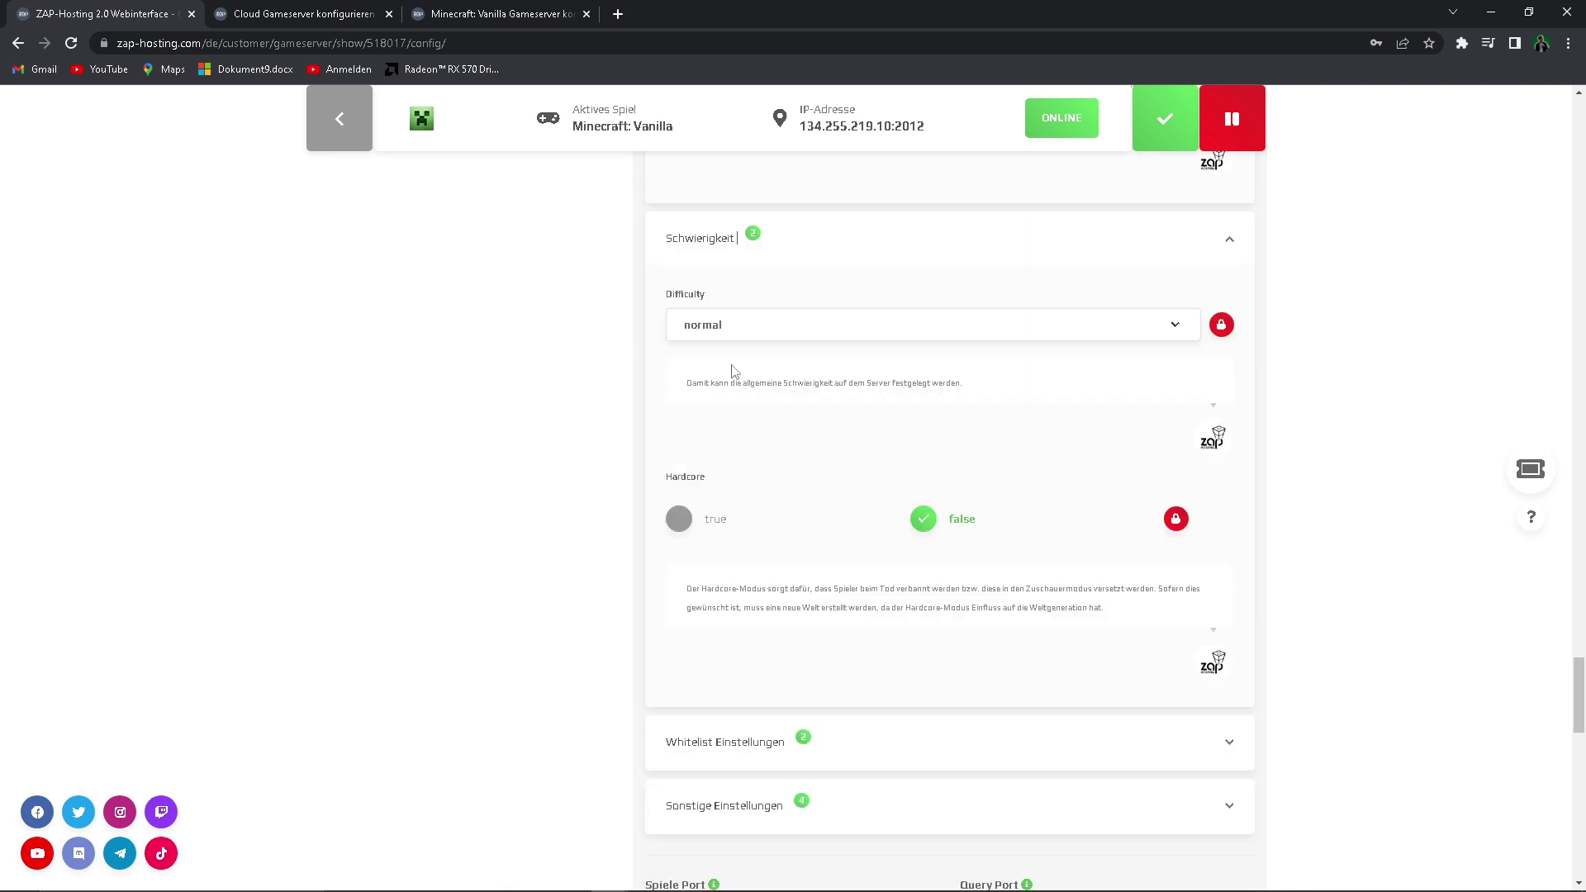
{"action": "left_click", "coordinate": [717, 329]}
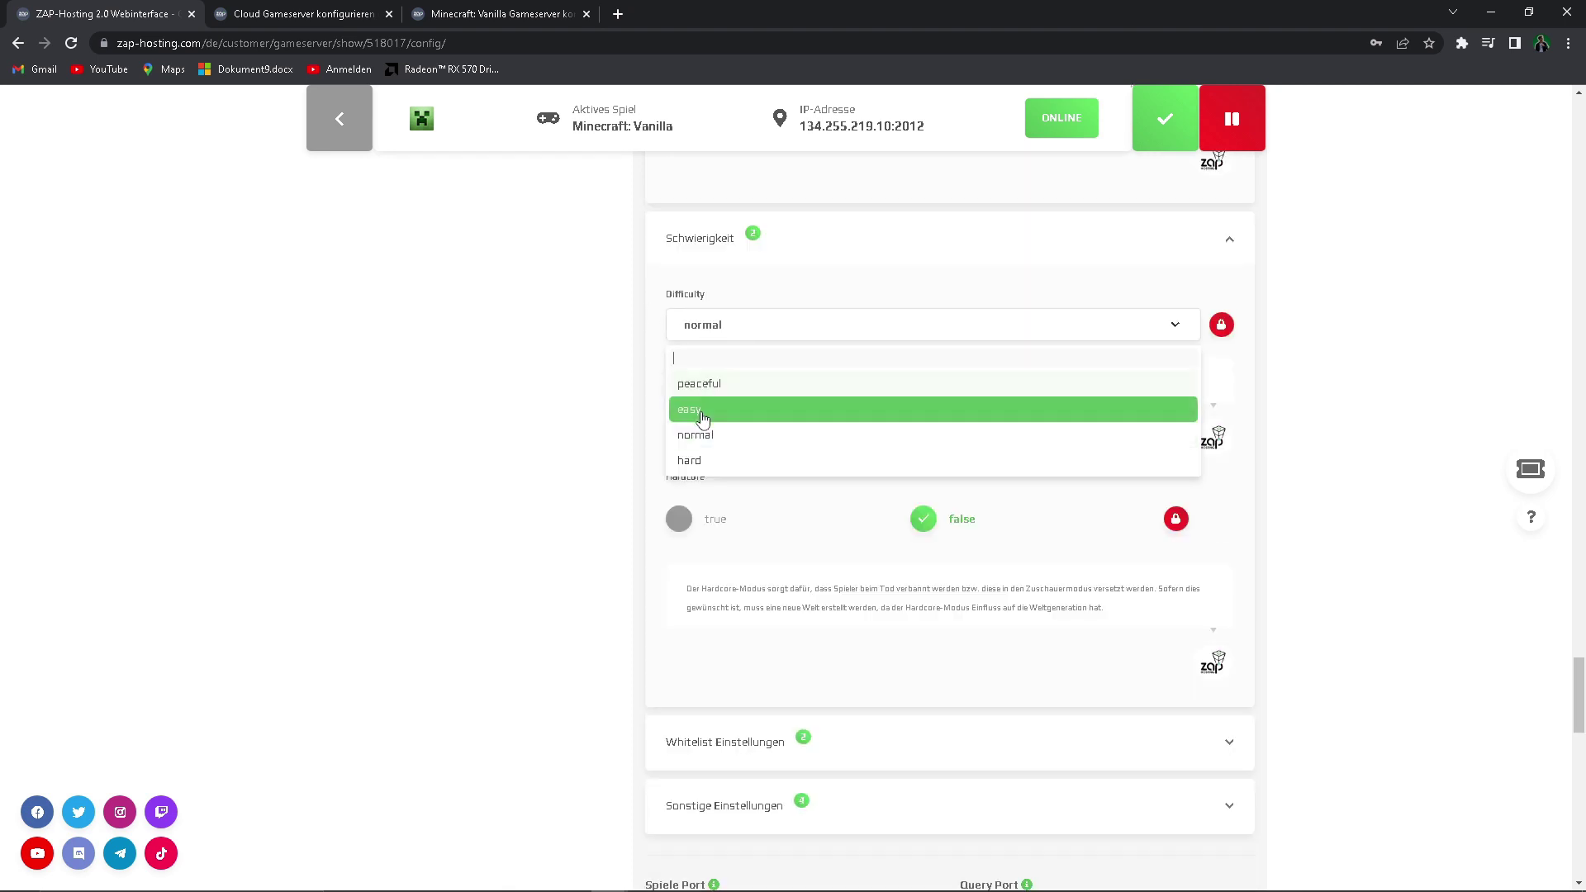
{"action": "left_click", "coordinate": [700, 460]}
Leave Hardcore mode off and expand the Whitelist Einstellungen section
{"action": "scroll", "coordinate": [591, 485], "scroll_direction": "down", "scroll_amount": 3}
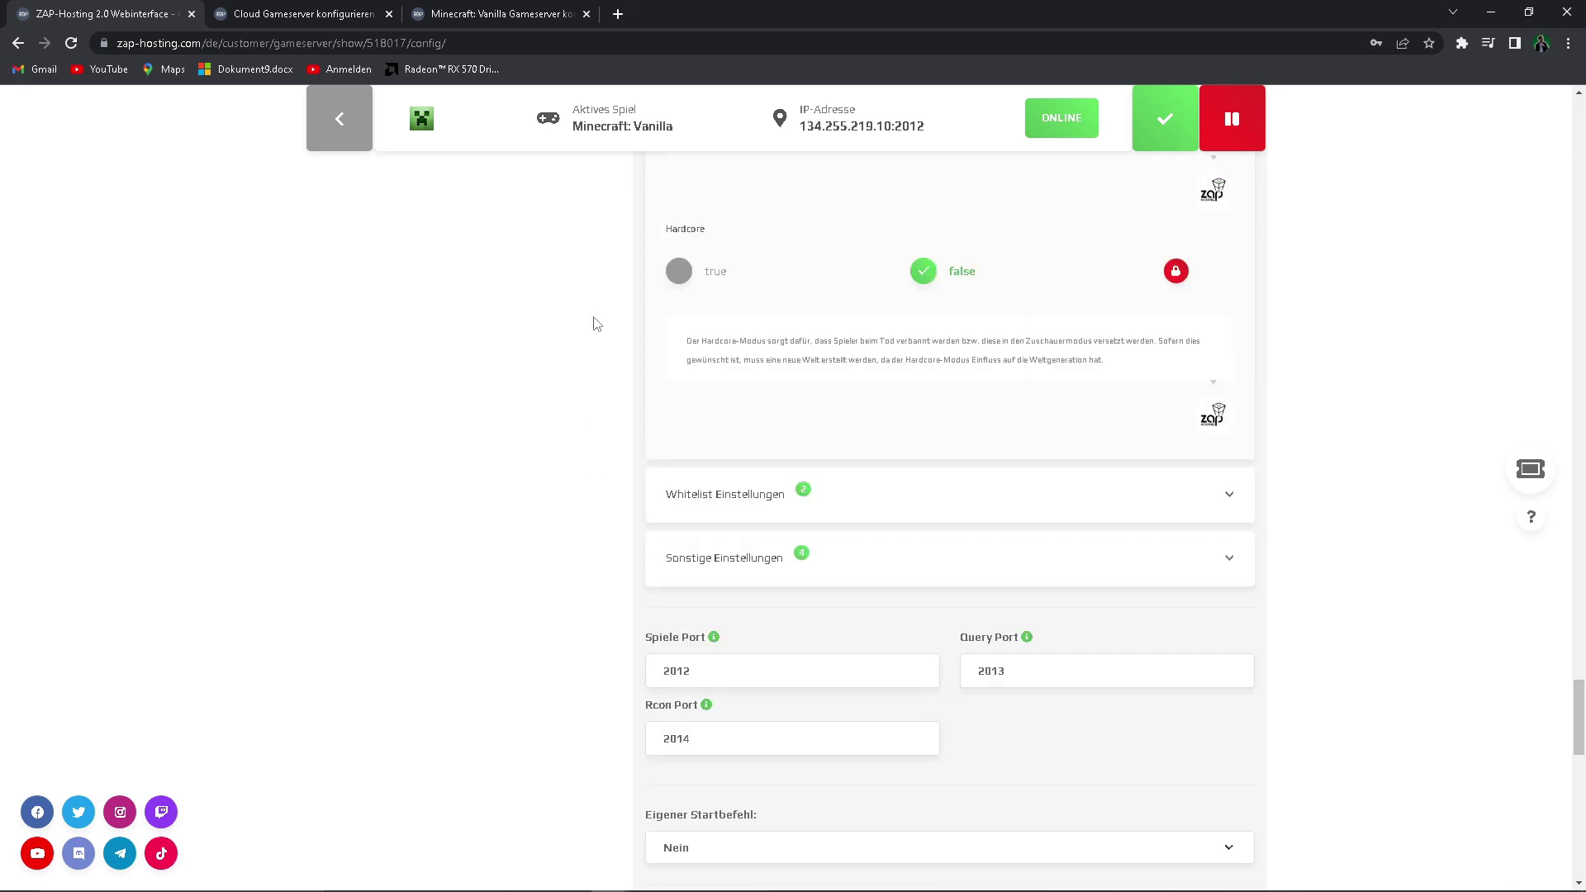
{"action": "scroll", "coordinate": [786, 454], "scroll_direction": "up", "scroll_amount": 1}
{"action": "left_click", "coordinate": [679, 354]}
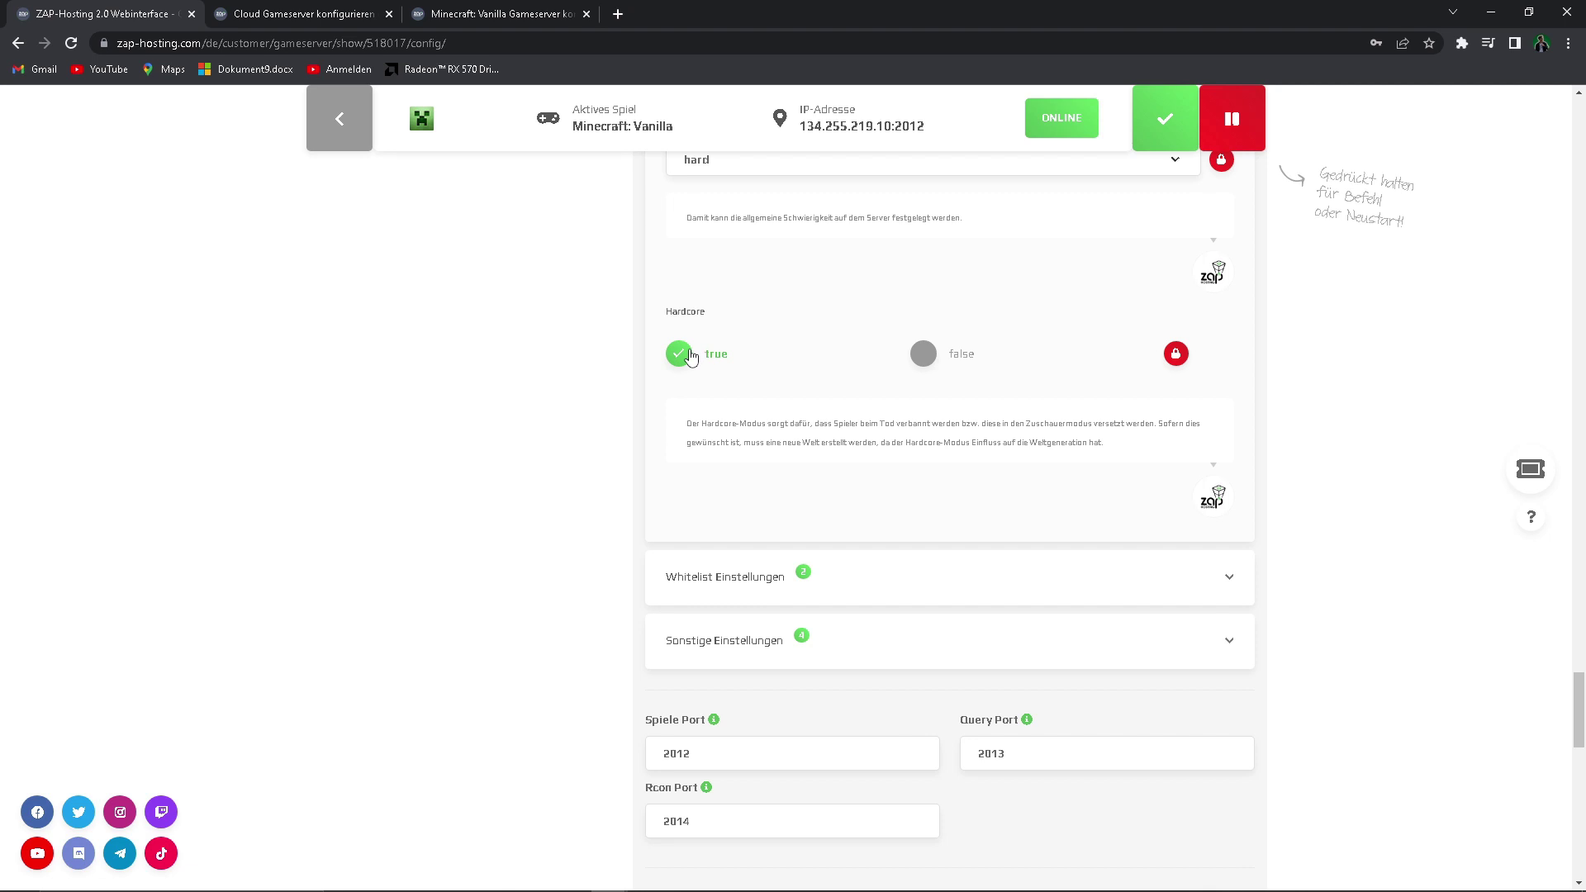
{"action": "left_click", "coordinate": [922, 358]}
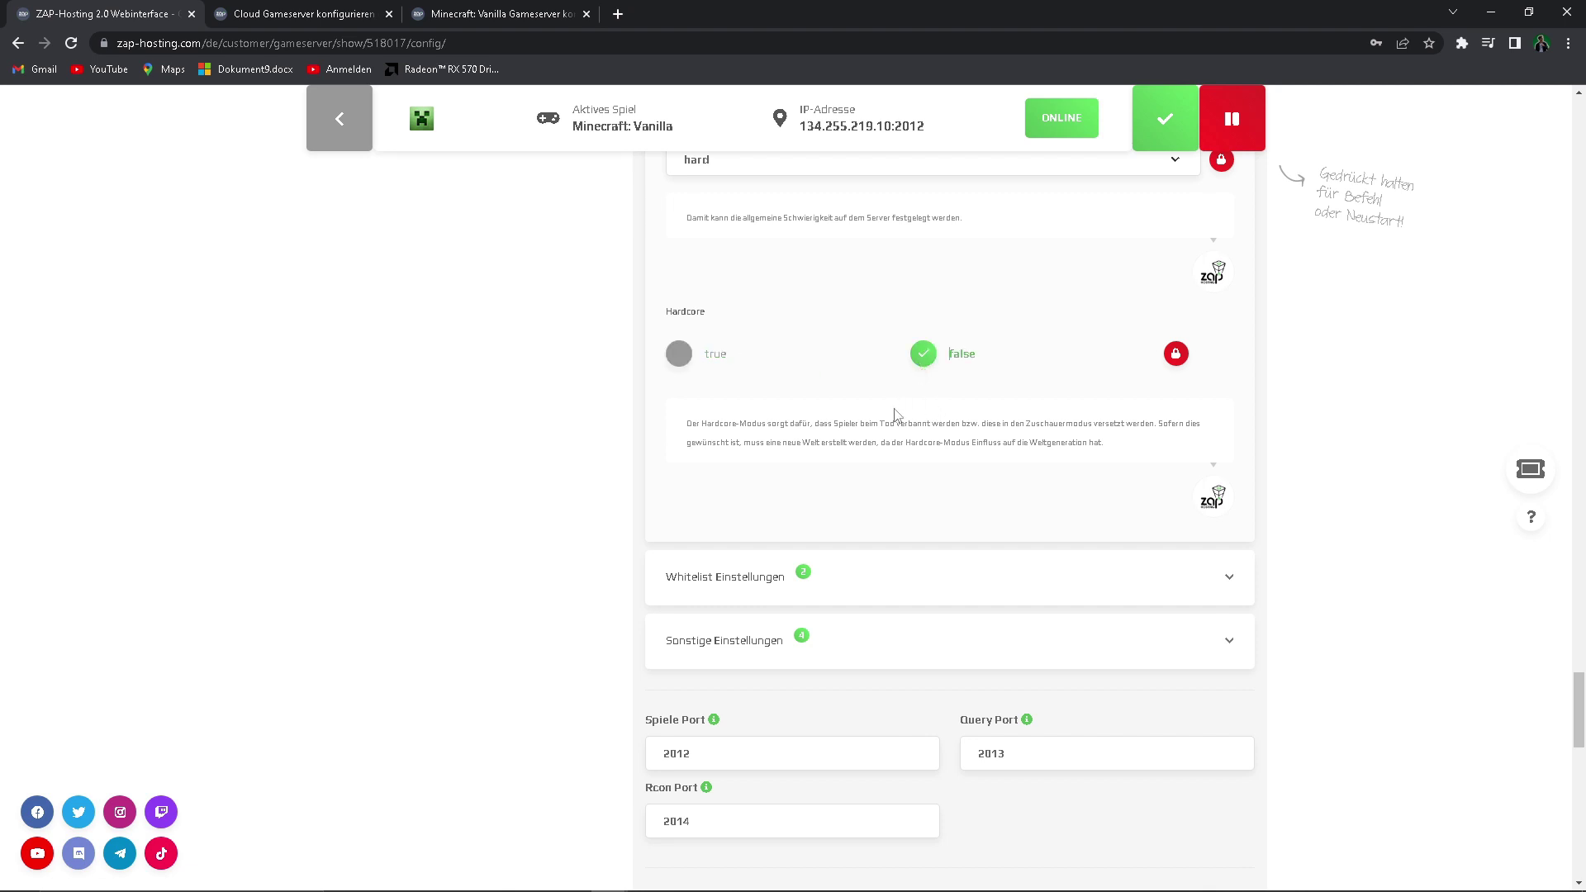
{"action": "left_click", "coordinate": [808, 579]}
{"action": "scroll", "coordinate": [809, 580], "scroll_direction": "down", "scroll_amount": 2}
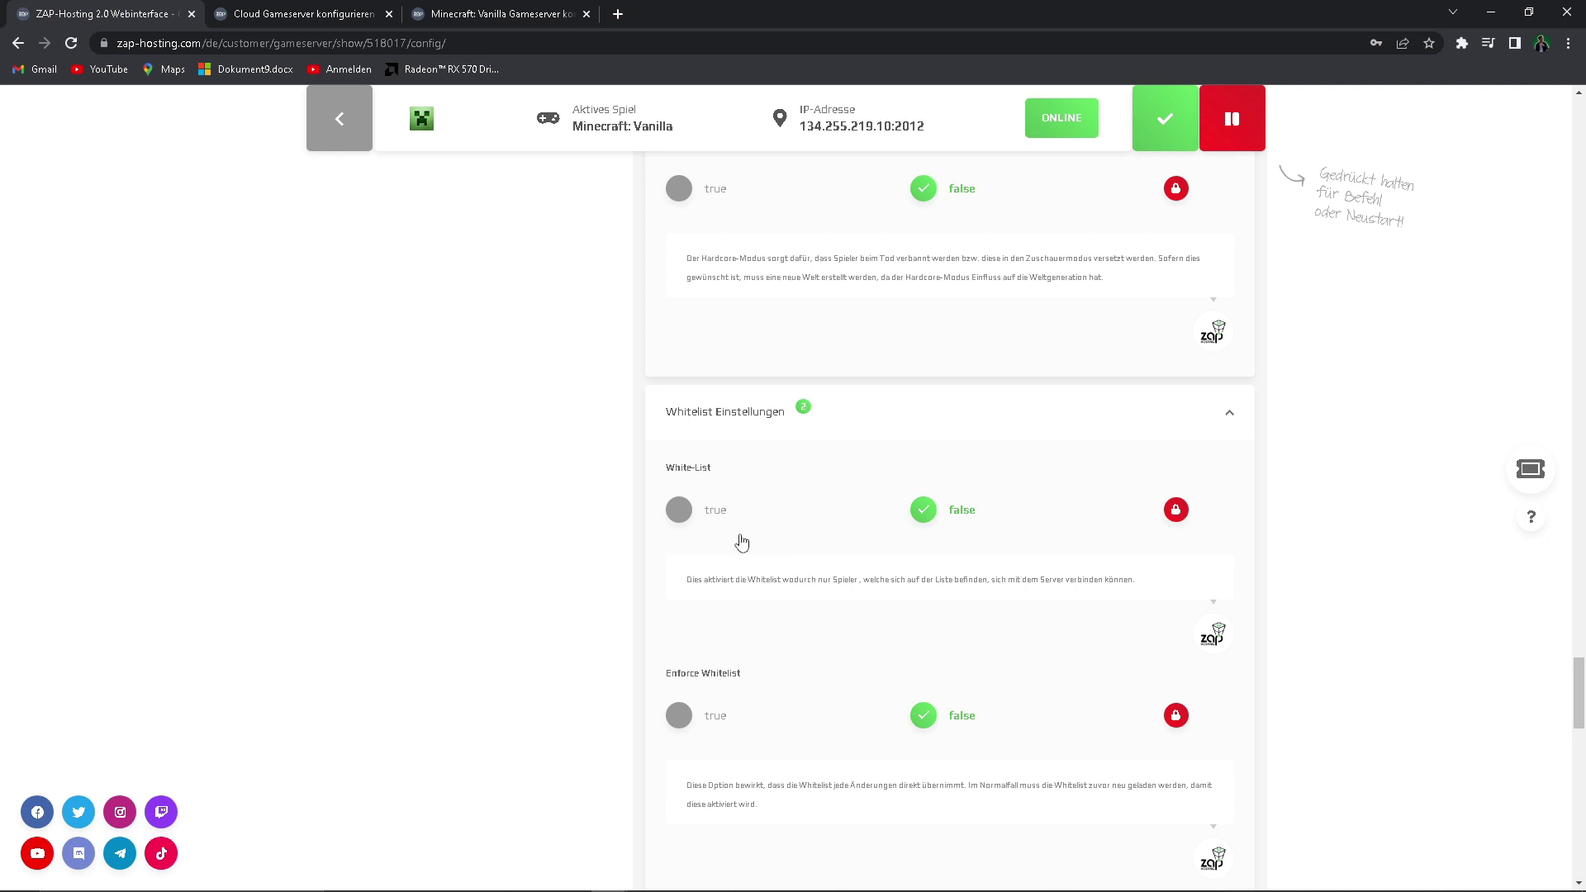
Toggle the whitelist, scroll through the remaining settings, and return to the Verfügbare Configs list
{"action": "left_click", "coordinate": [693, 514]}
{"action": "scroll", "coordinate": [931, 528], "scroll_direction": "down", "scroll_amount": 6}
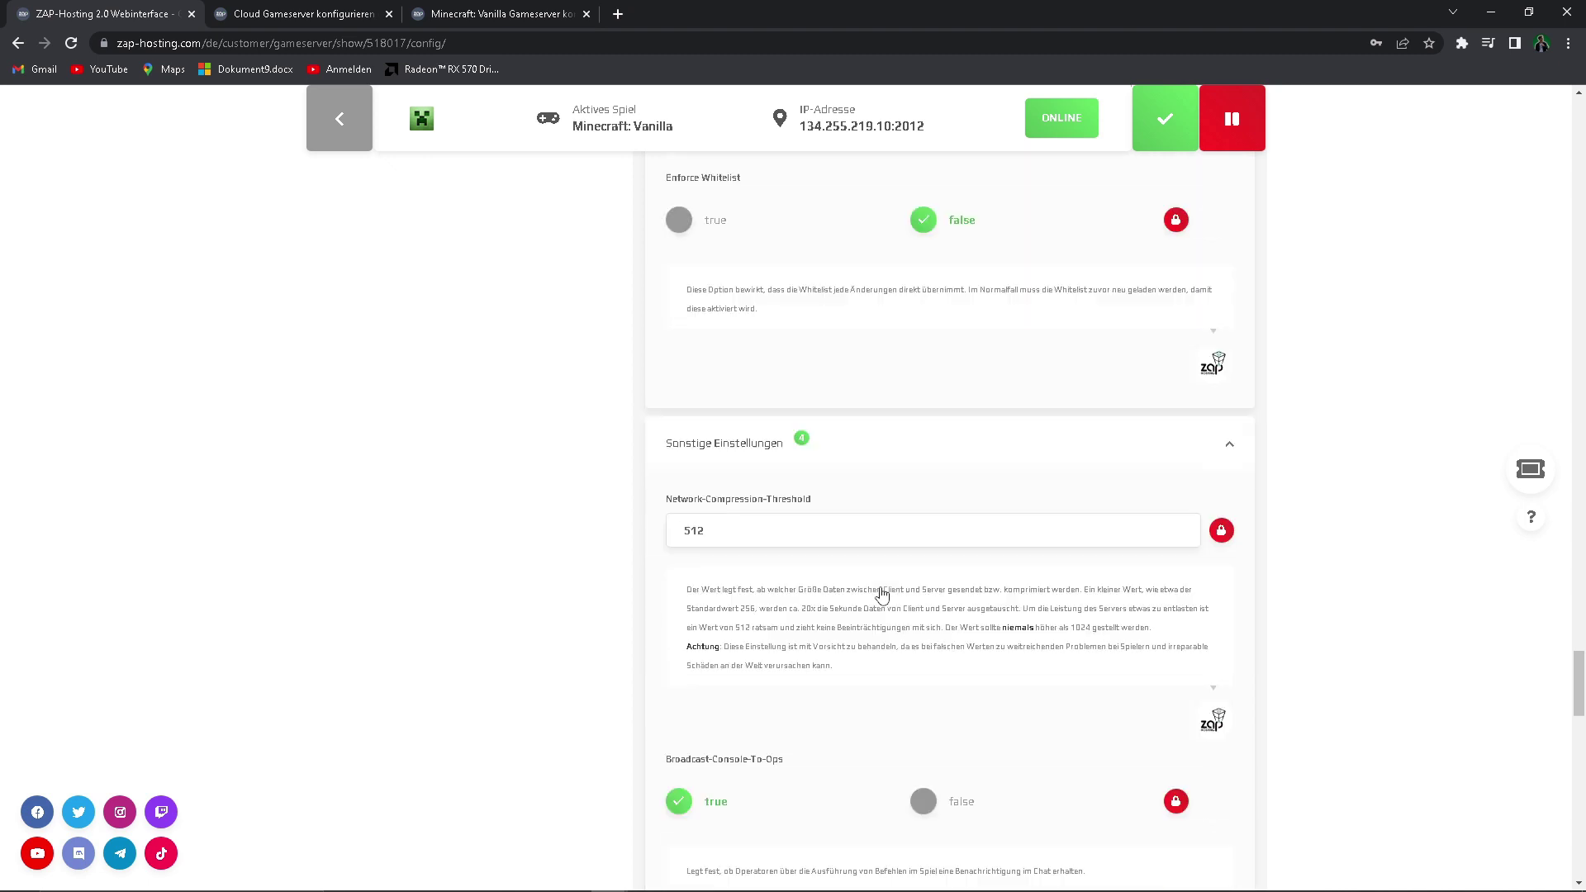
{"action": "scroll", "coordinate": [883, 593], "scroll_direction": "down", "scroll_amount": 4}
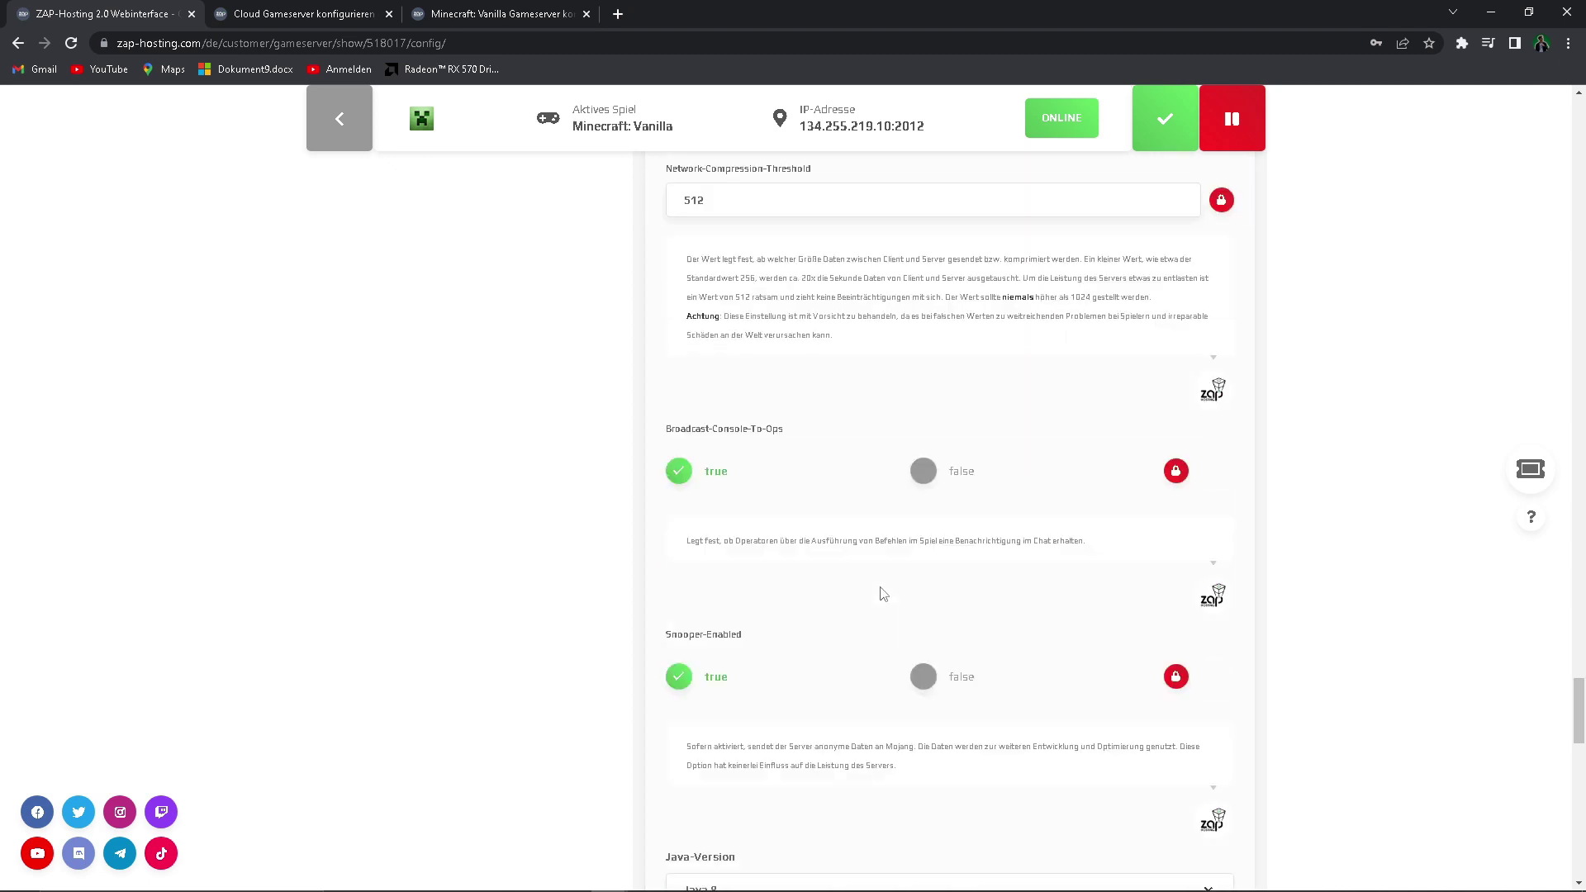
{"action": "scroll", "coordinate": [884, 593], "scroll_direction": "down", "scroll_amount": 3}
{"action": "scroll", "coordinate": [881, 595], "scroll_direction": "down", "scroll_amount": 2}
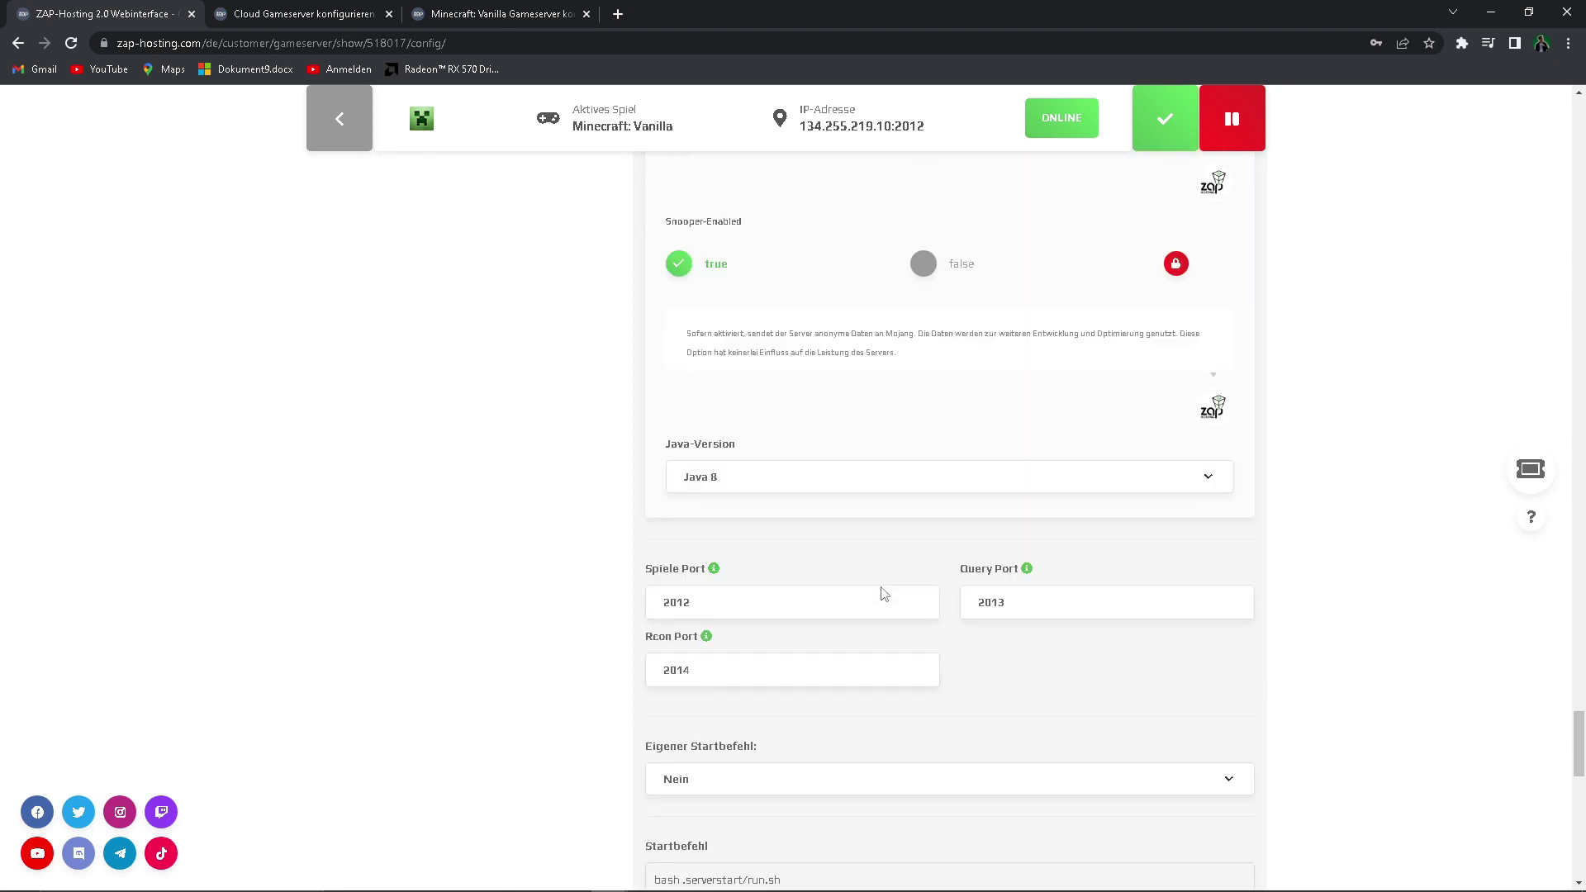
{"action": "scroll", "coordinate": [761, 485], "scroll_direction": "up", "scroll_amount": 1}
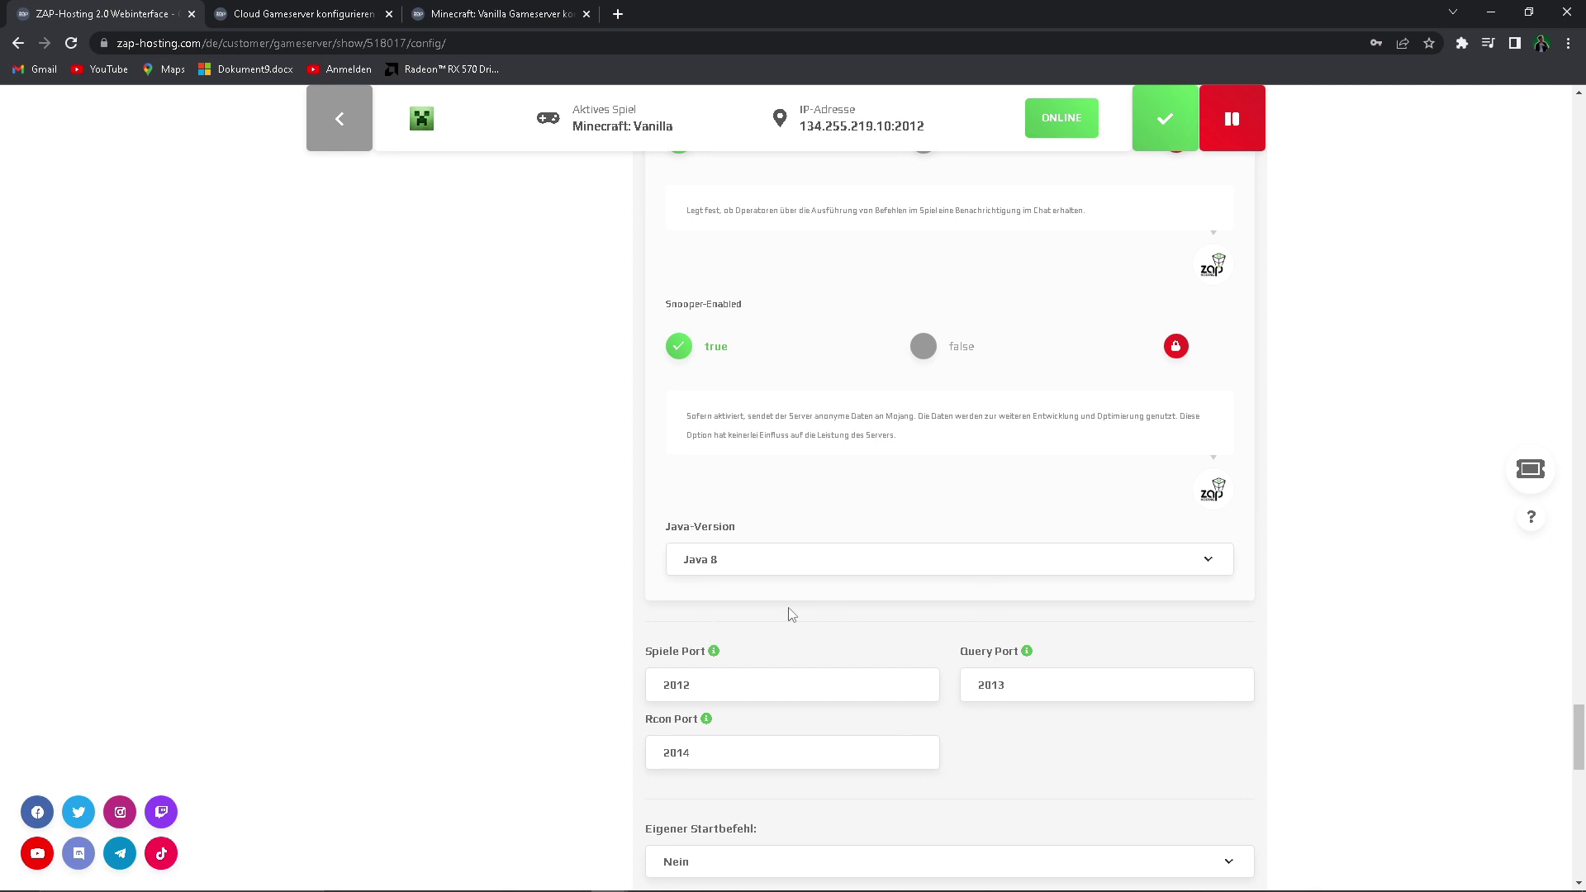
{"action": "scroll", "coordinate": [777, 612], "scroll_direction": "down", "scroll_amount": 2}
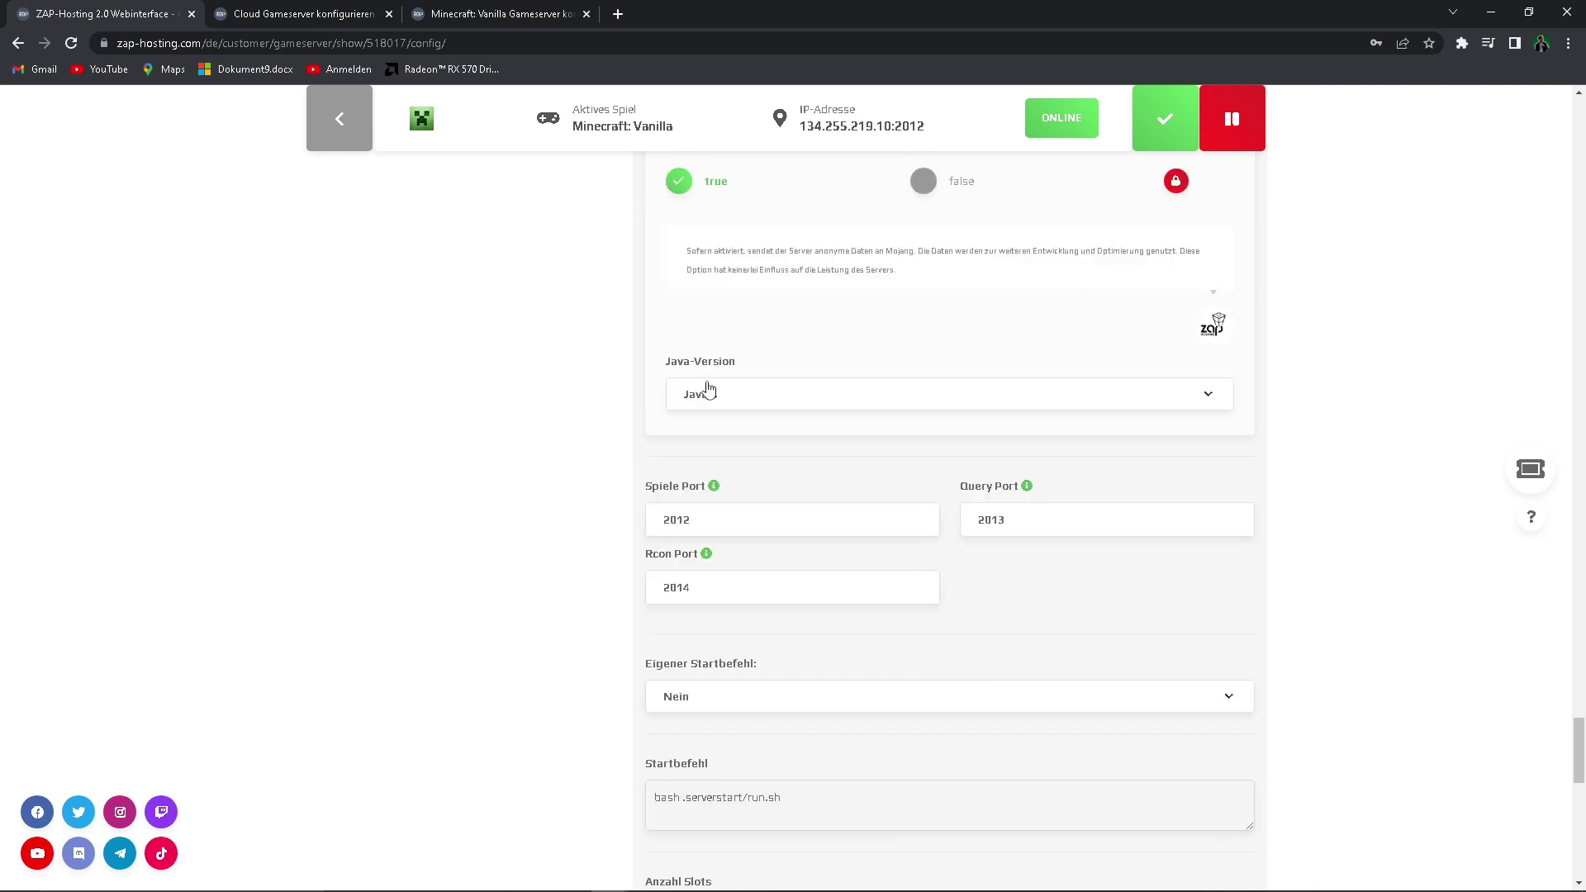
{"action": "scroll", "coordinate": [725, 463], "scroll_direction": "down", "scroll_amount": 1}
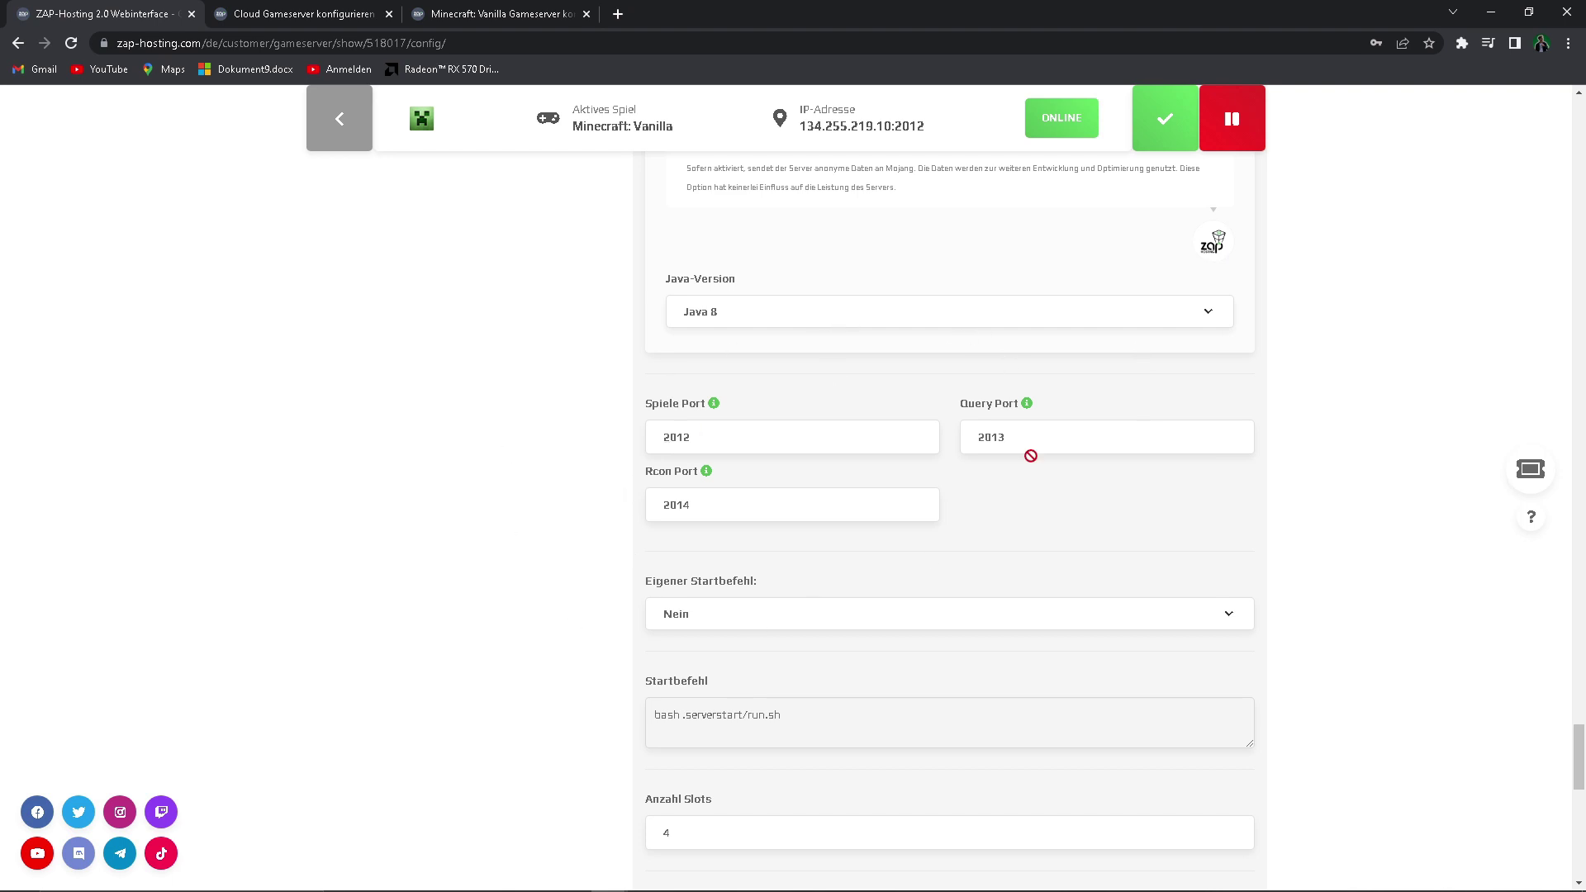
{"action": "scroll", "coordinate": [951, 546], "scroll_direction": "down", "scroll_amount": 2}
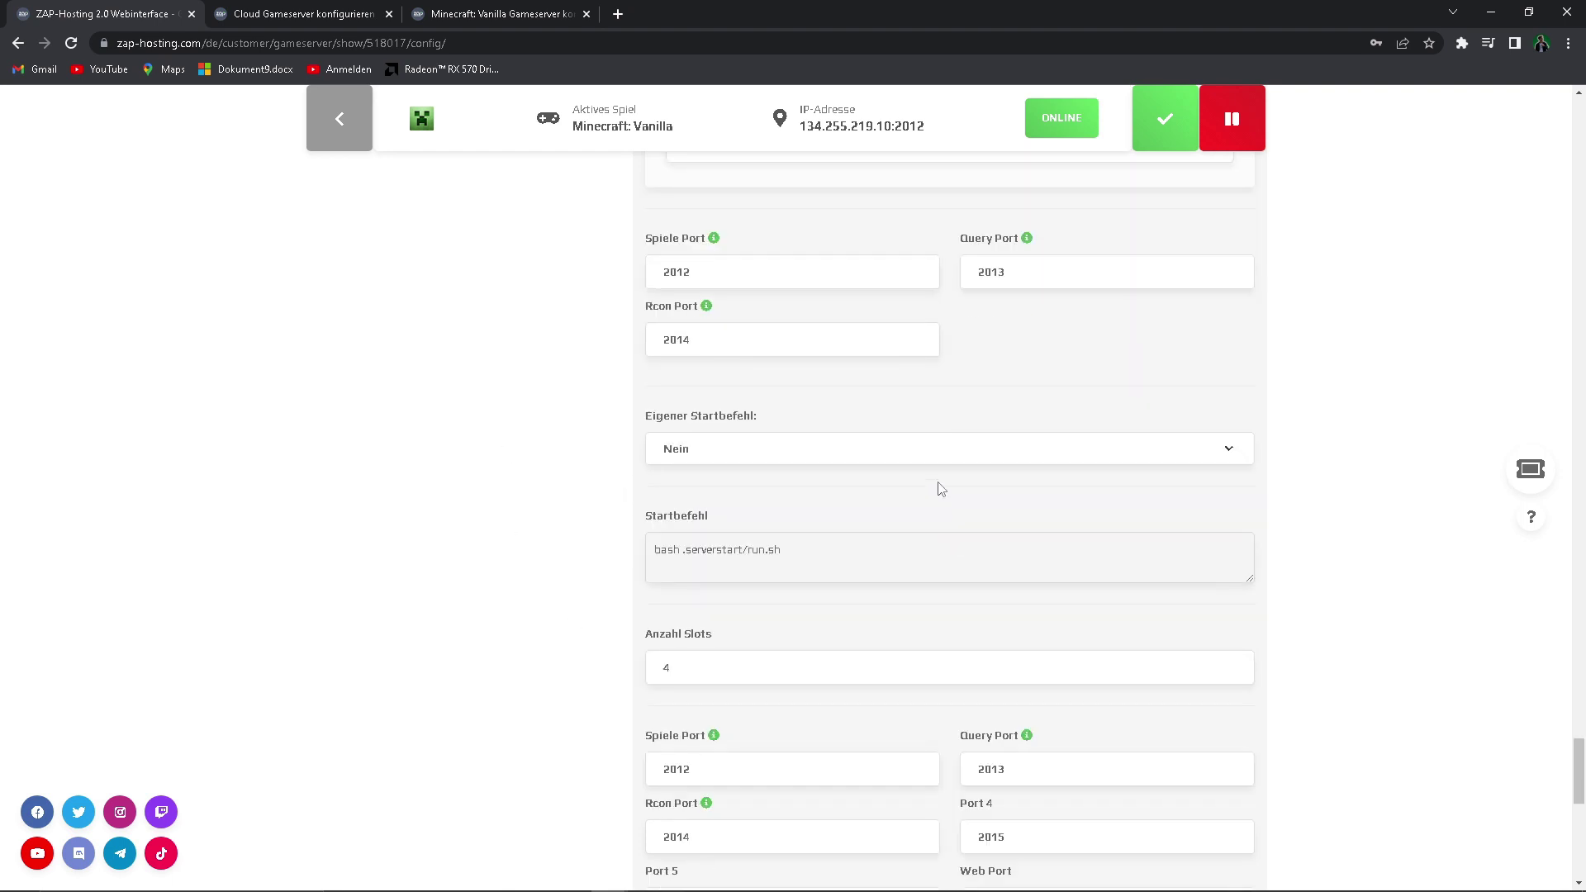
{"action": "scroll", "coordinate": [847, 463], "scroll_direction": "down", "scroll_amount": 6}
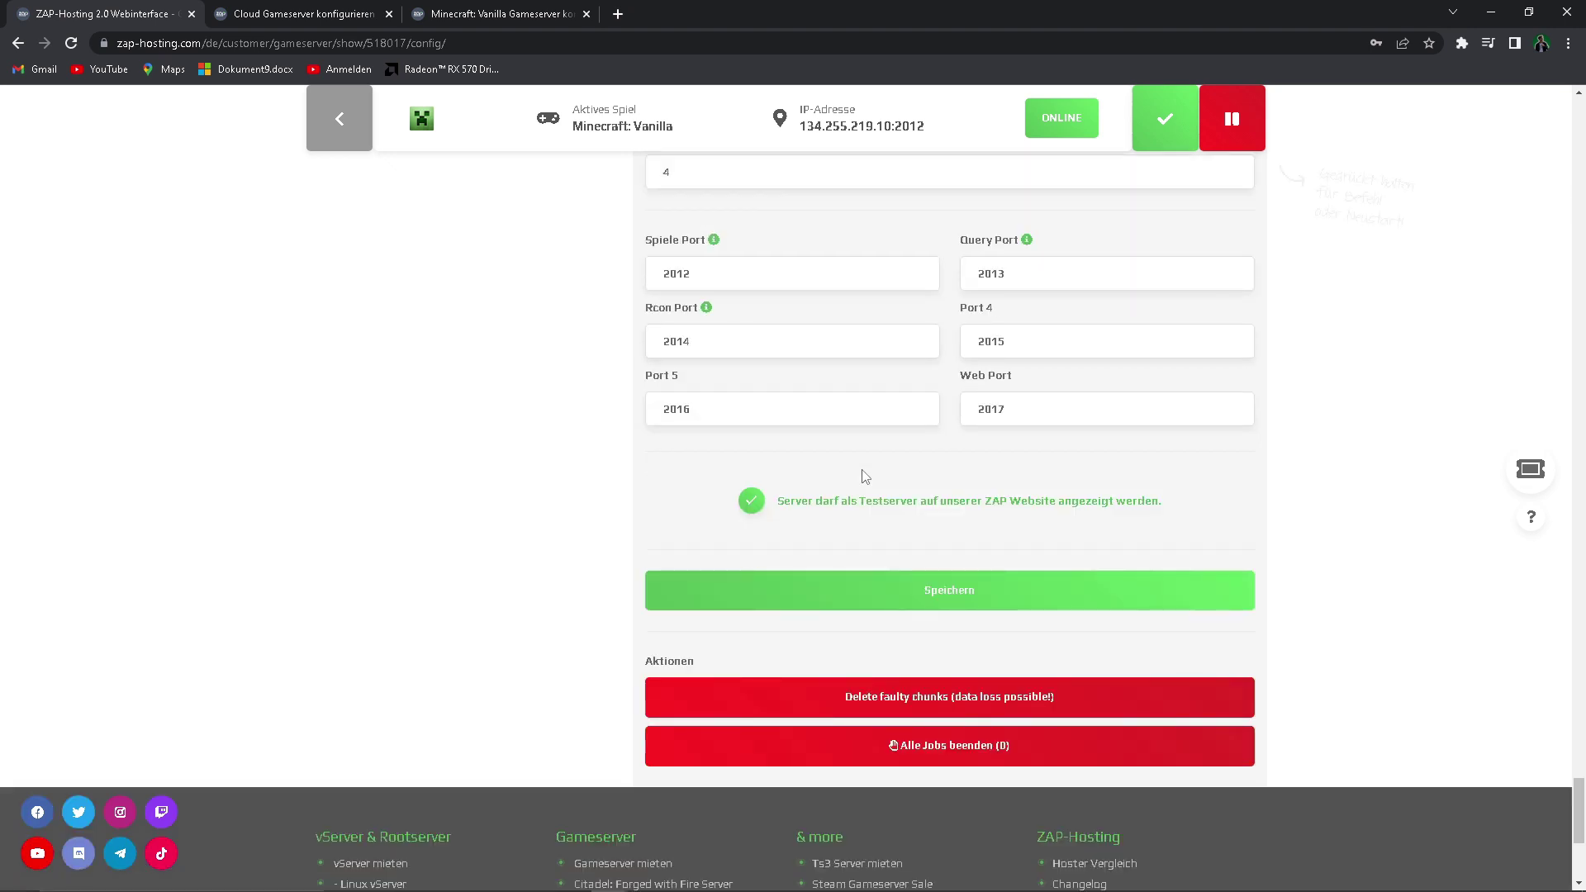
{"action": "key", "text": "alt+Left"}
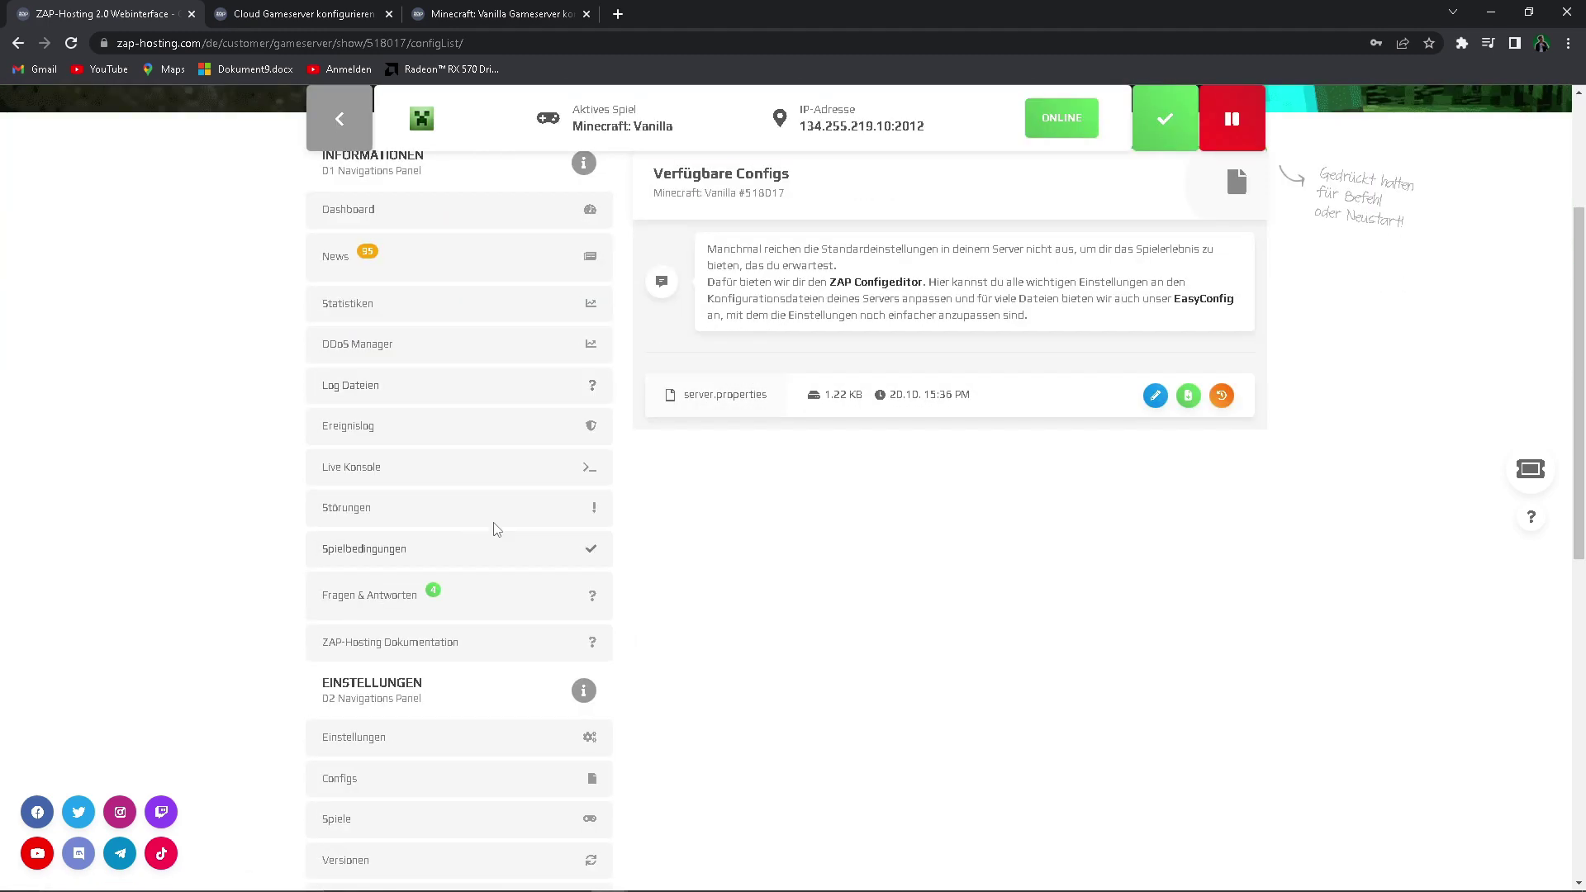
Edit server.properties, moving the level-seed and gamemode=survival text lower, and save it
{"action": "scroll", "coordinate": [1025, 380], "scroll_direction": "down", "scroll_amount": 1}
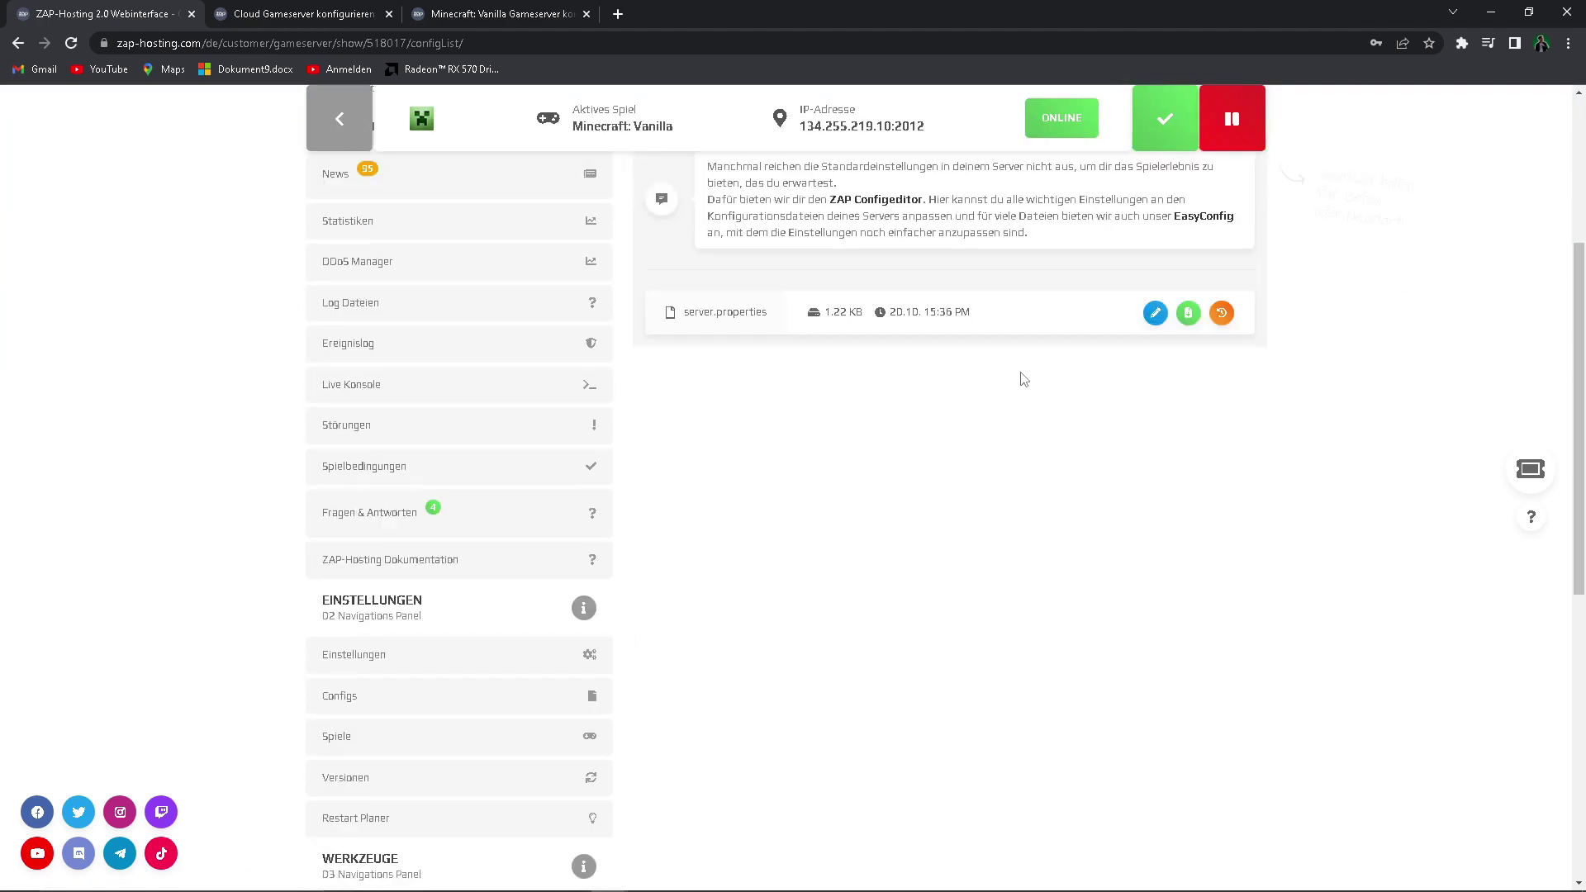
{"action": "left_click", "coordinate": [1155, 313]}
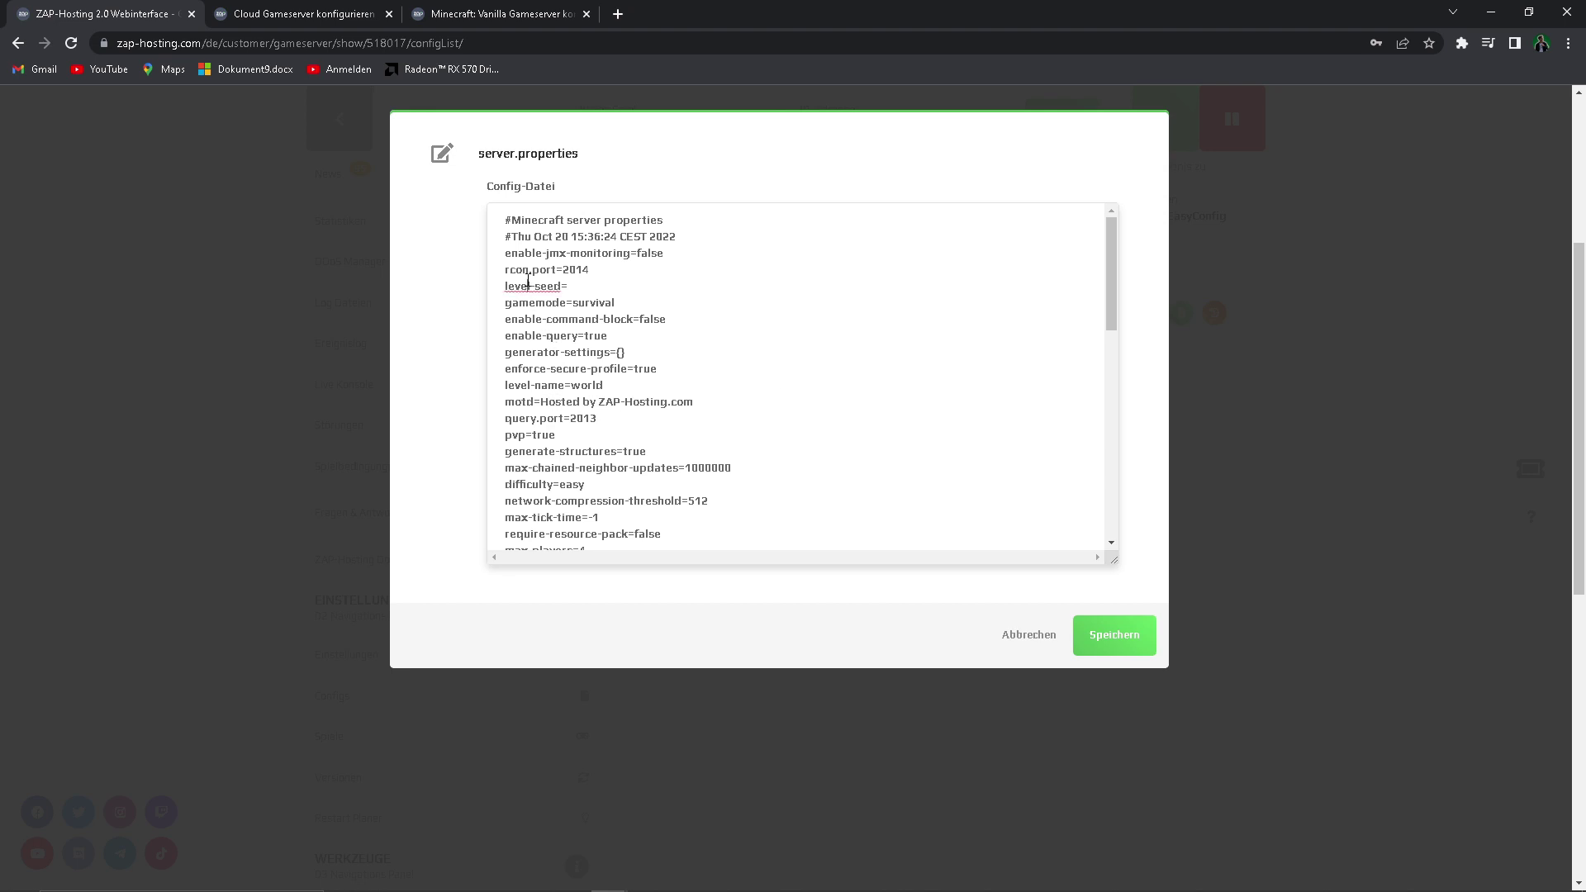
{"action": "left_click_drag", "start_coordinate": [529, 285], "coordinate": [609, 500]}
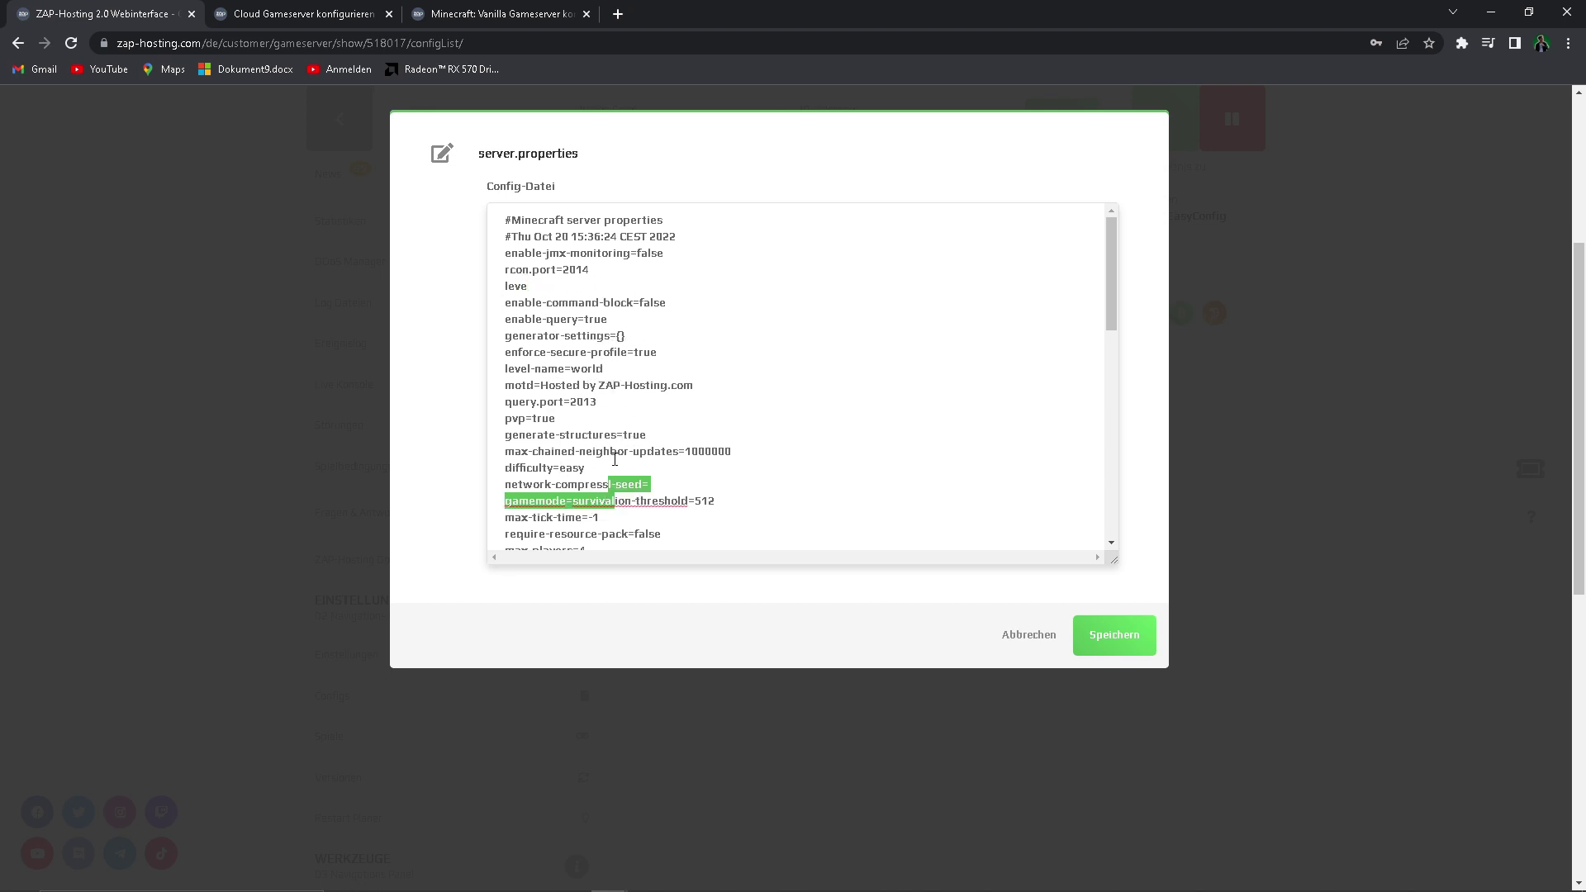
{"action": "left_click", "coordinate": [1084, 648]}
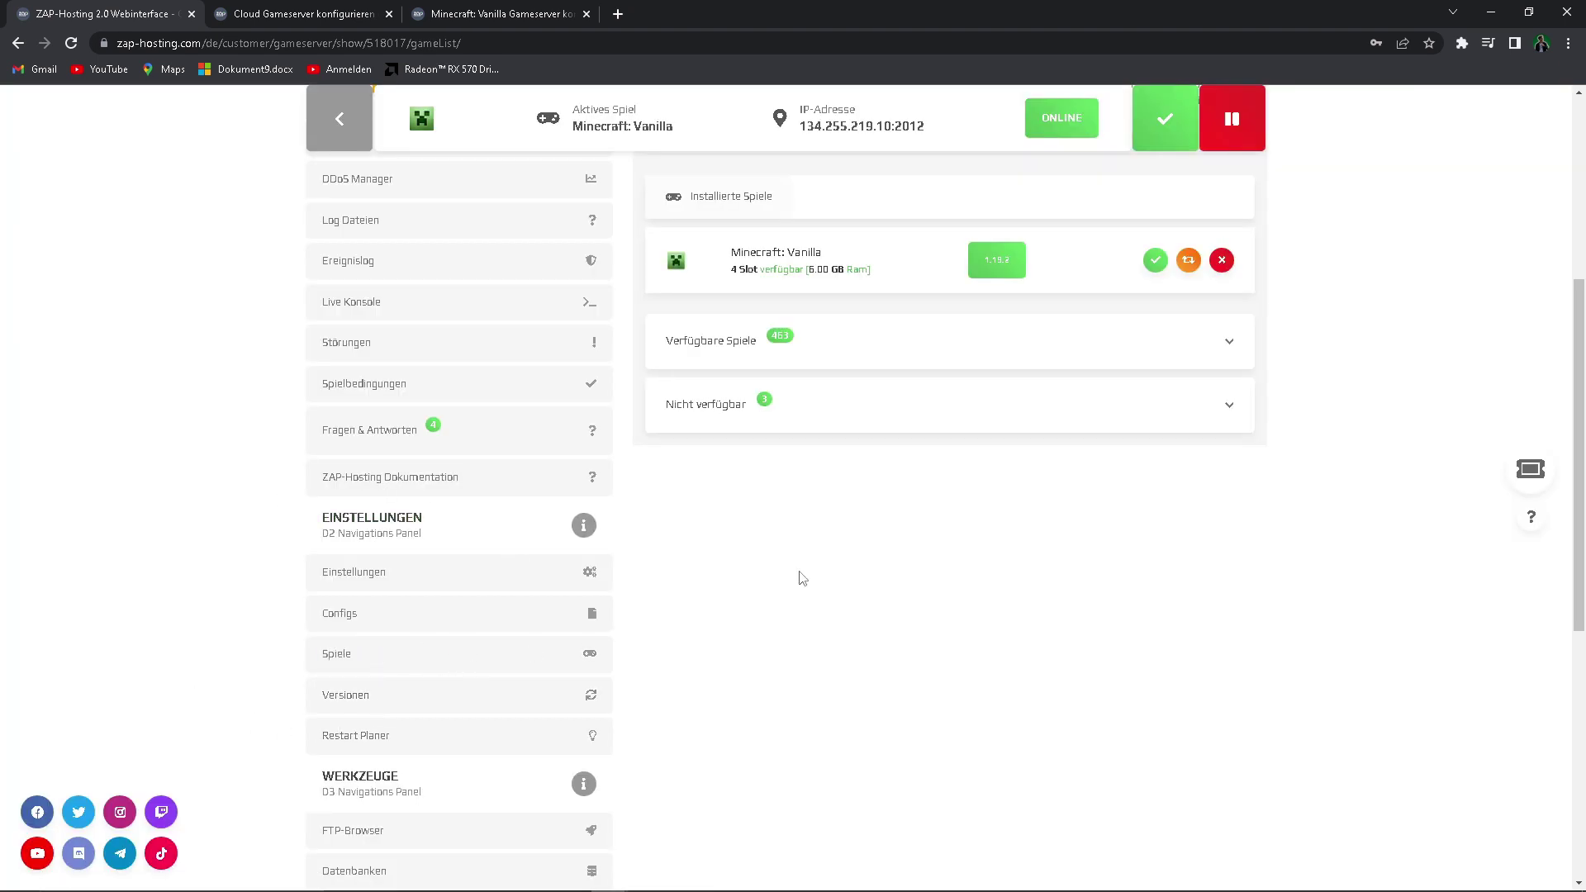
Filter the Verfügbare Spiele list by 'forge', bringing Minecraft: Forge to the top
{"action": "left_click", "coordinate": [904, 346]}
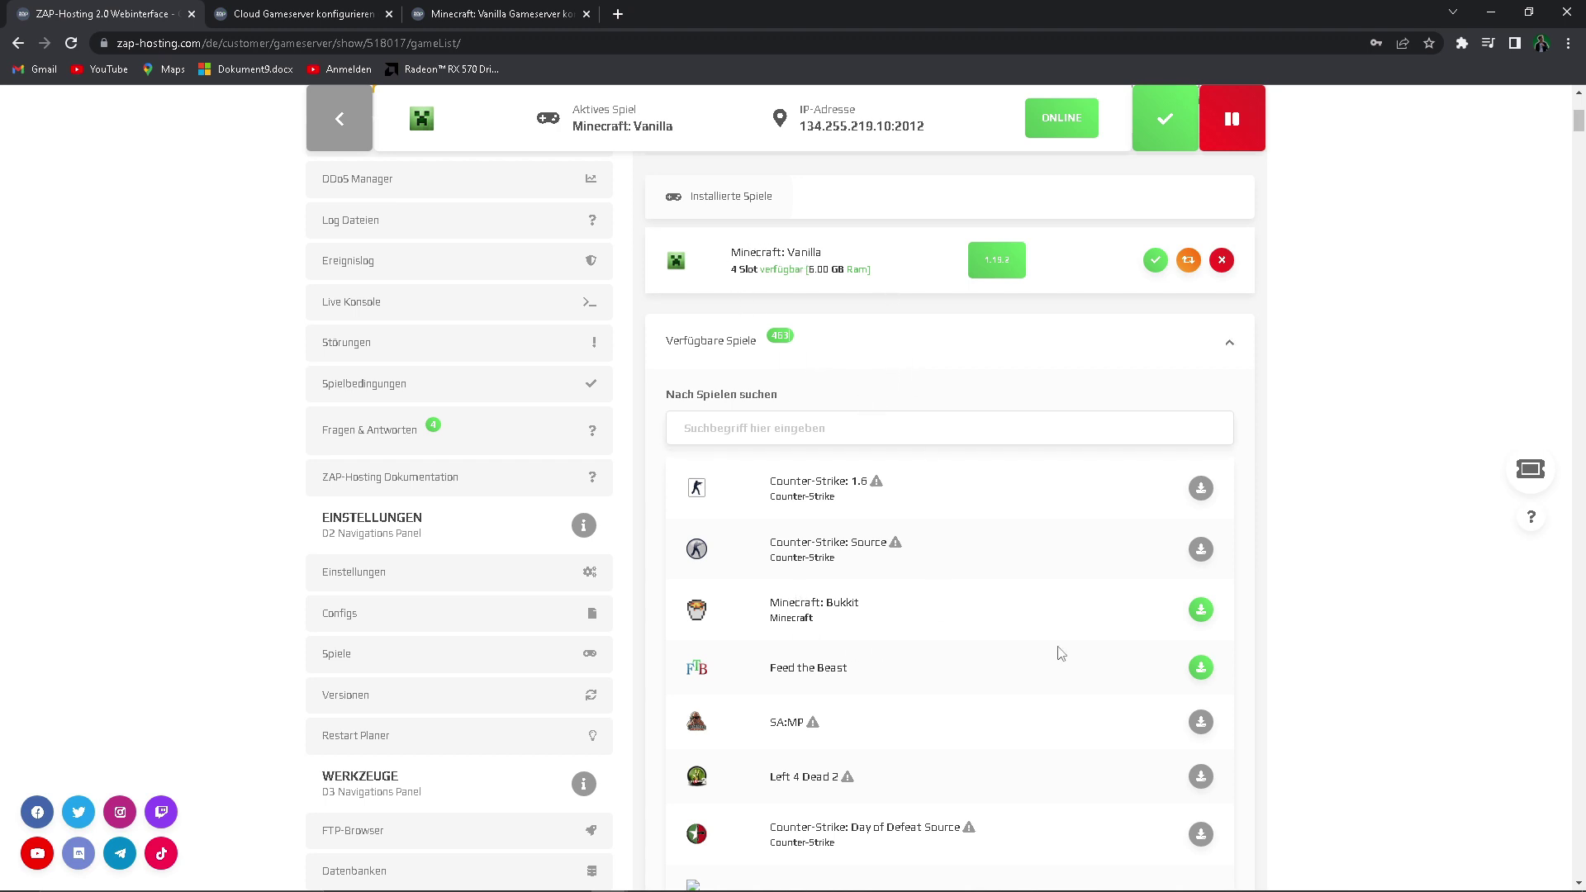
{"action": "left_click", "coordinate": [858, 438]}
{"action": "type", "text": "forge"}
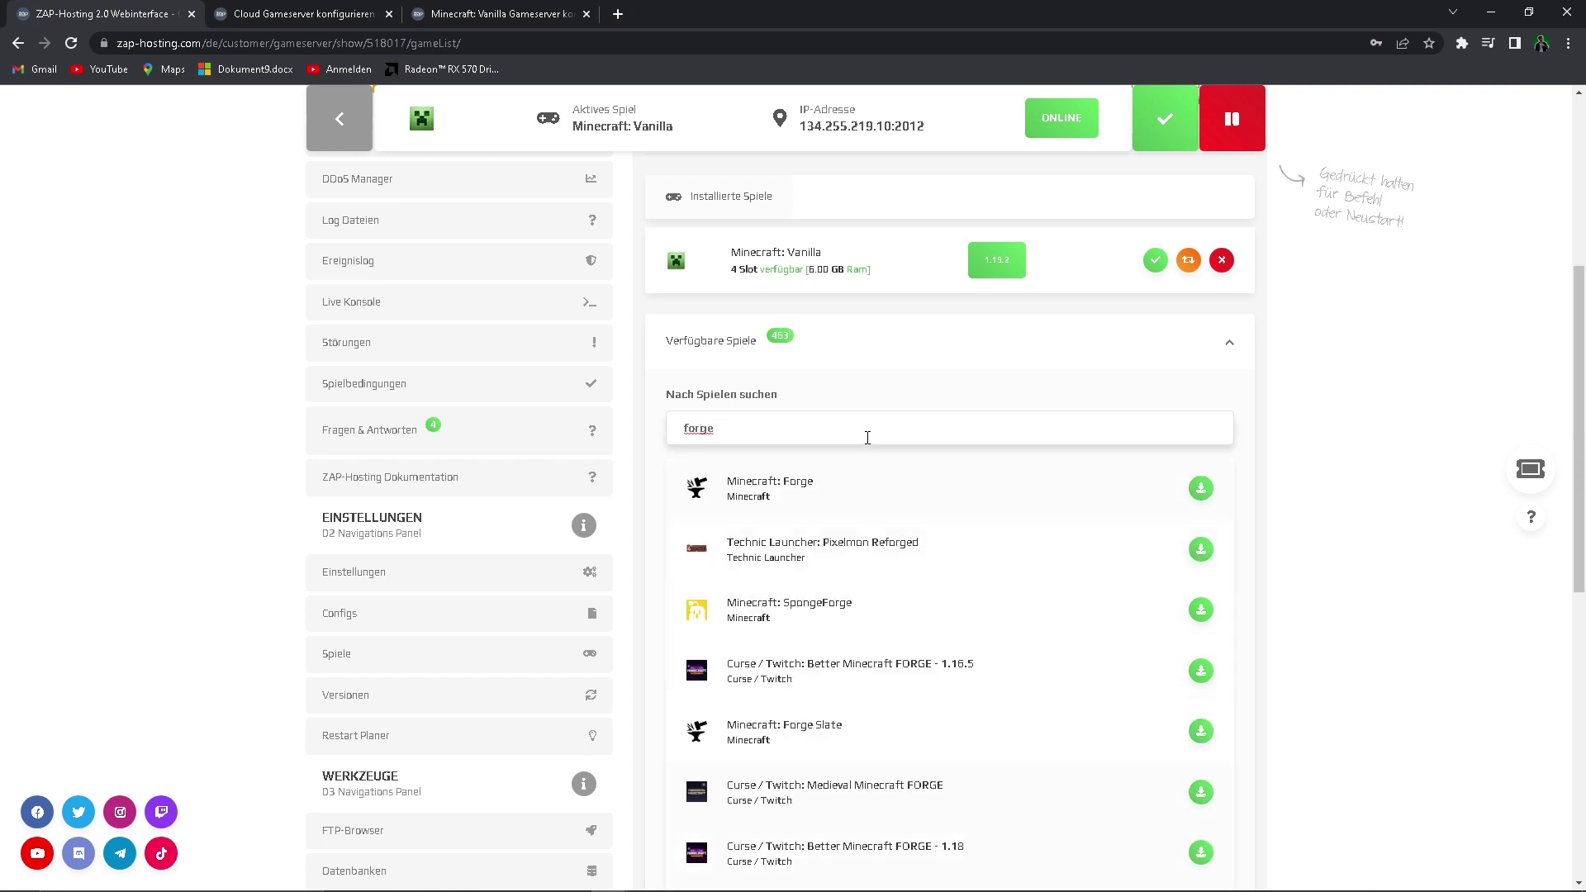
{"action": "scroll", "coordinate": [868, 438], "scroll_direction": "down", "scroll_amount": 6}
{"action": "scroll", "coordinate": [870, 463], "scroll_direction": "up", "scroll_amount": 5}
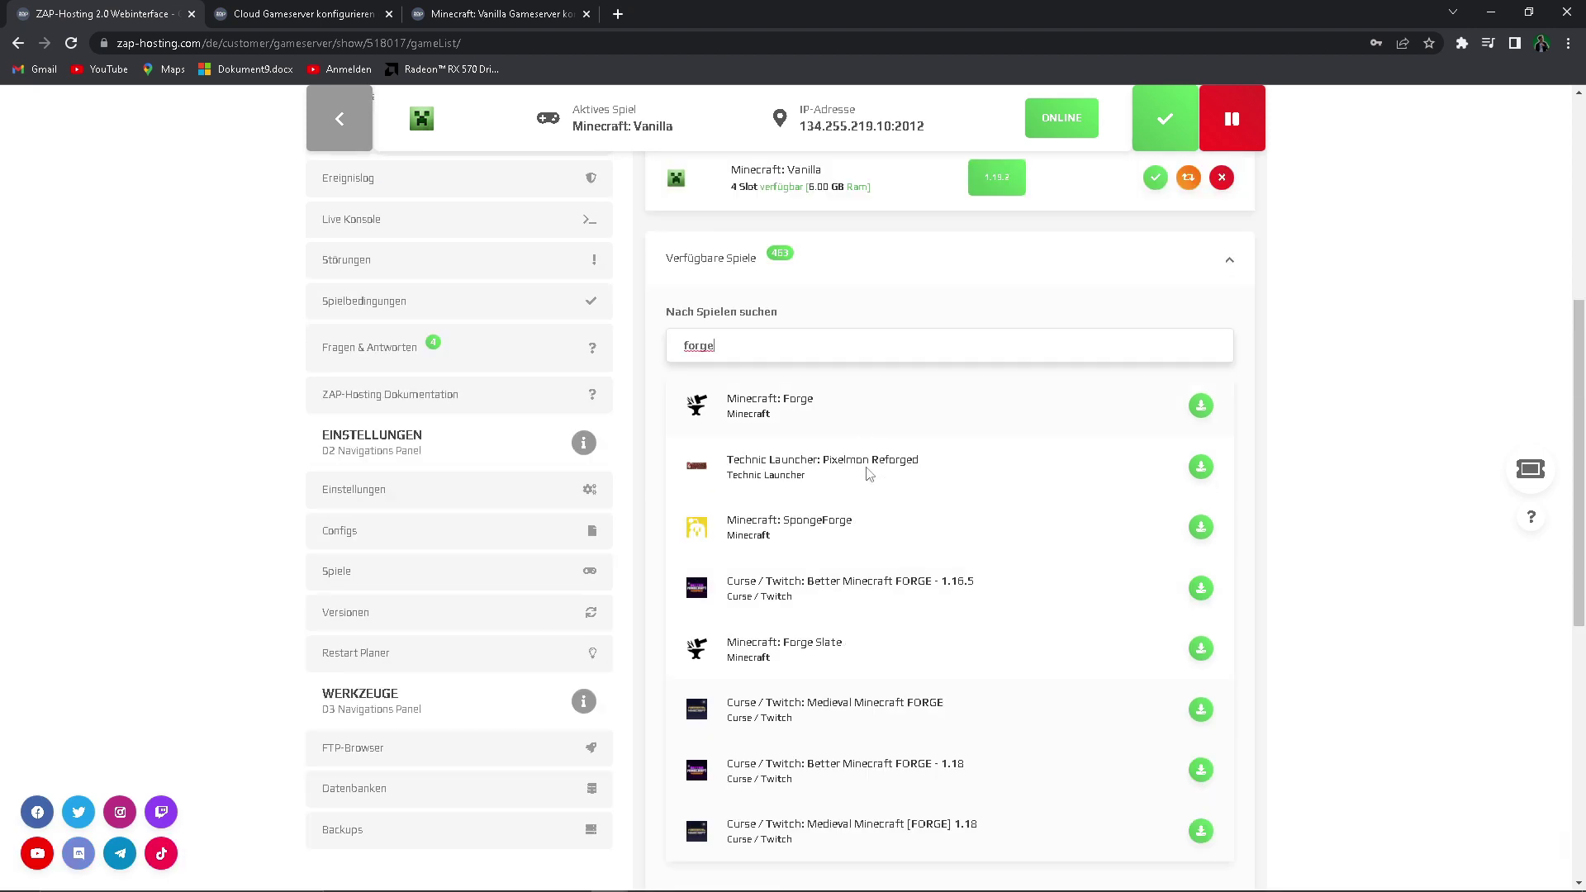
{"action": "scroll", "coordinate": [870, 475], "scroll_direction": "up", "scroll_amount": 1}
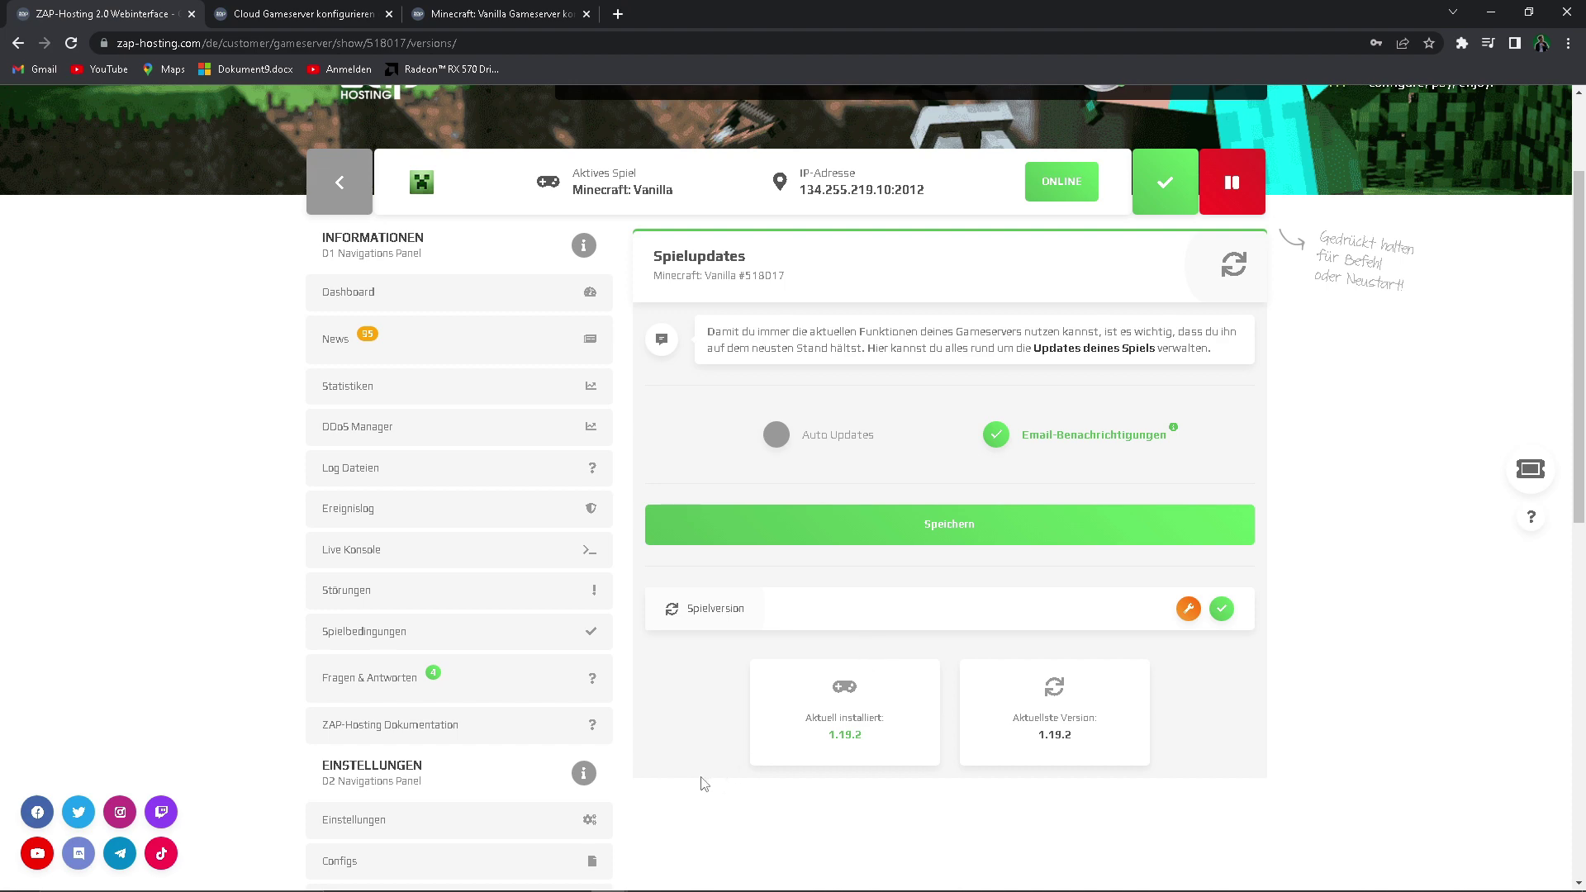
Browse the Minecraft Vanilla version dropdown and keep version 1.19.2 selected
{"action": "scroll", "coordinate": [428, 686], "scroll_direction": "down", "scroll_amount": 8}
{"action": "scroll", "coordinate": [190, 638], "scroll_direction": "up", "scroll_amount": 5}
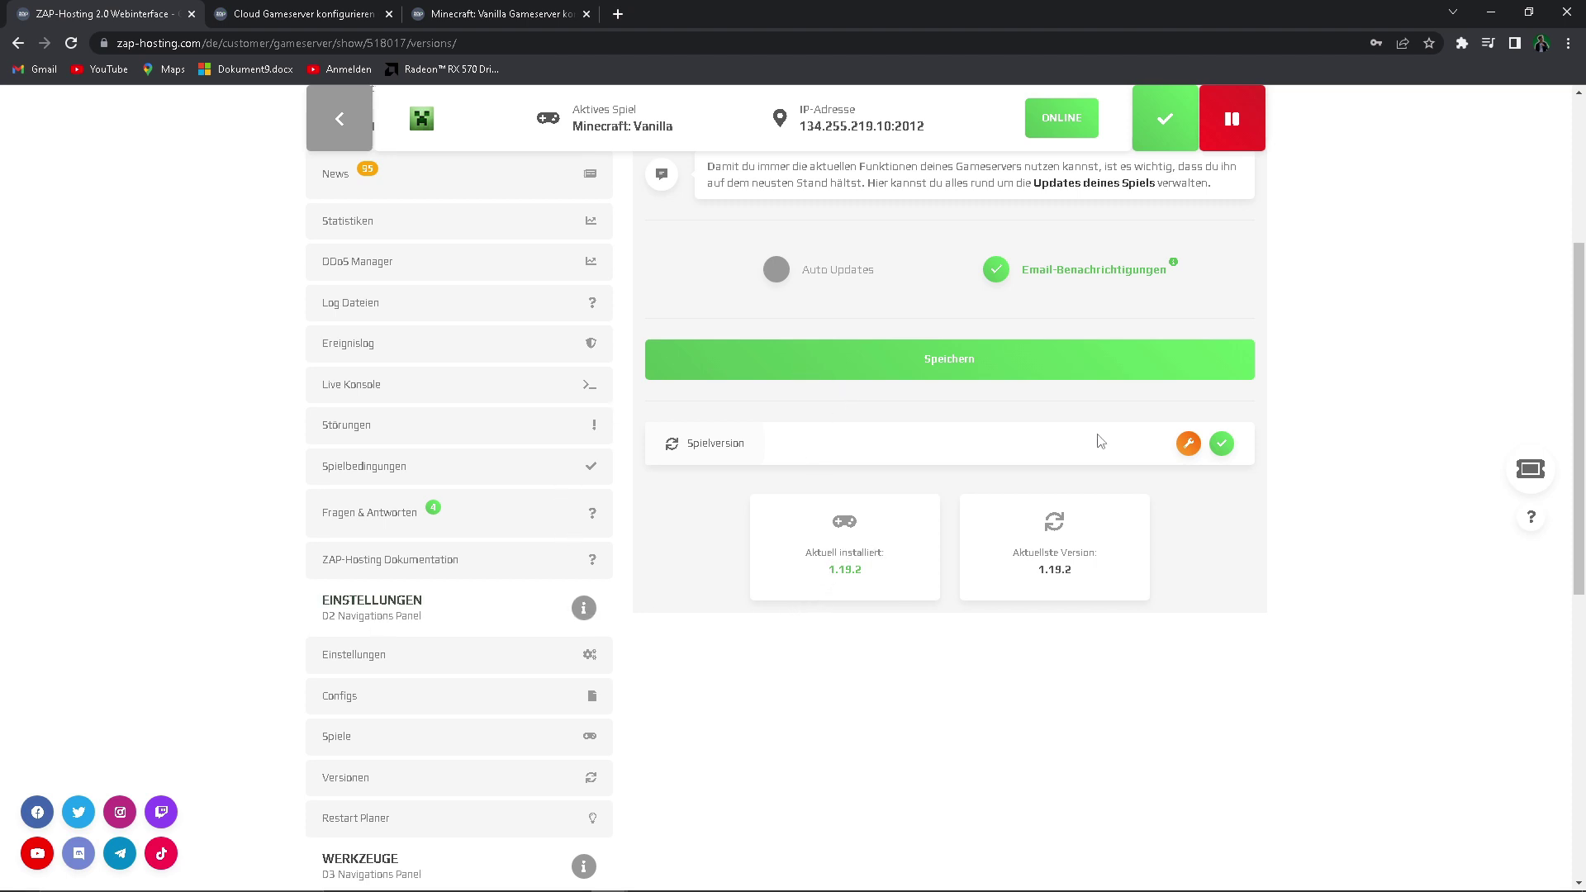
{"action": "left_click", "coordinate": [1188, 446]}
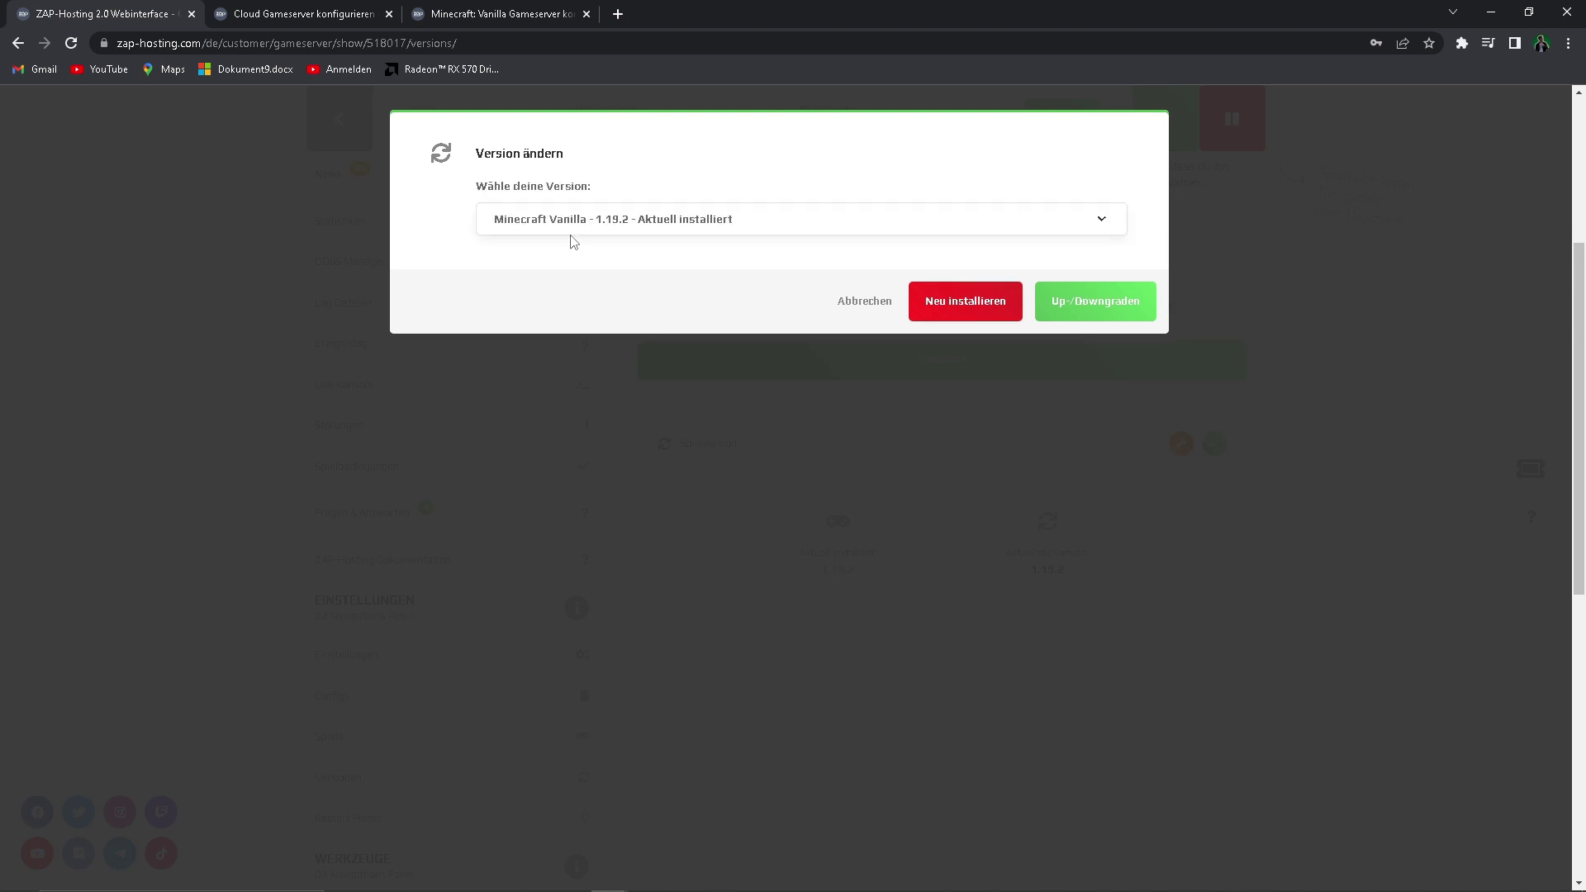
{"action": "left_click", "coordinate": [631, 233]}
{"action": "scroll", "coordinate": [669, 344], "scroll_direction": "down", "scroll_amount": 20}
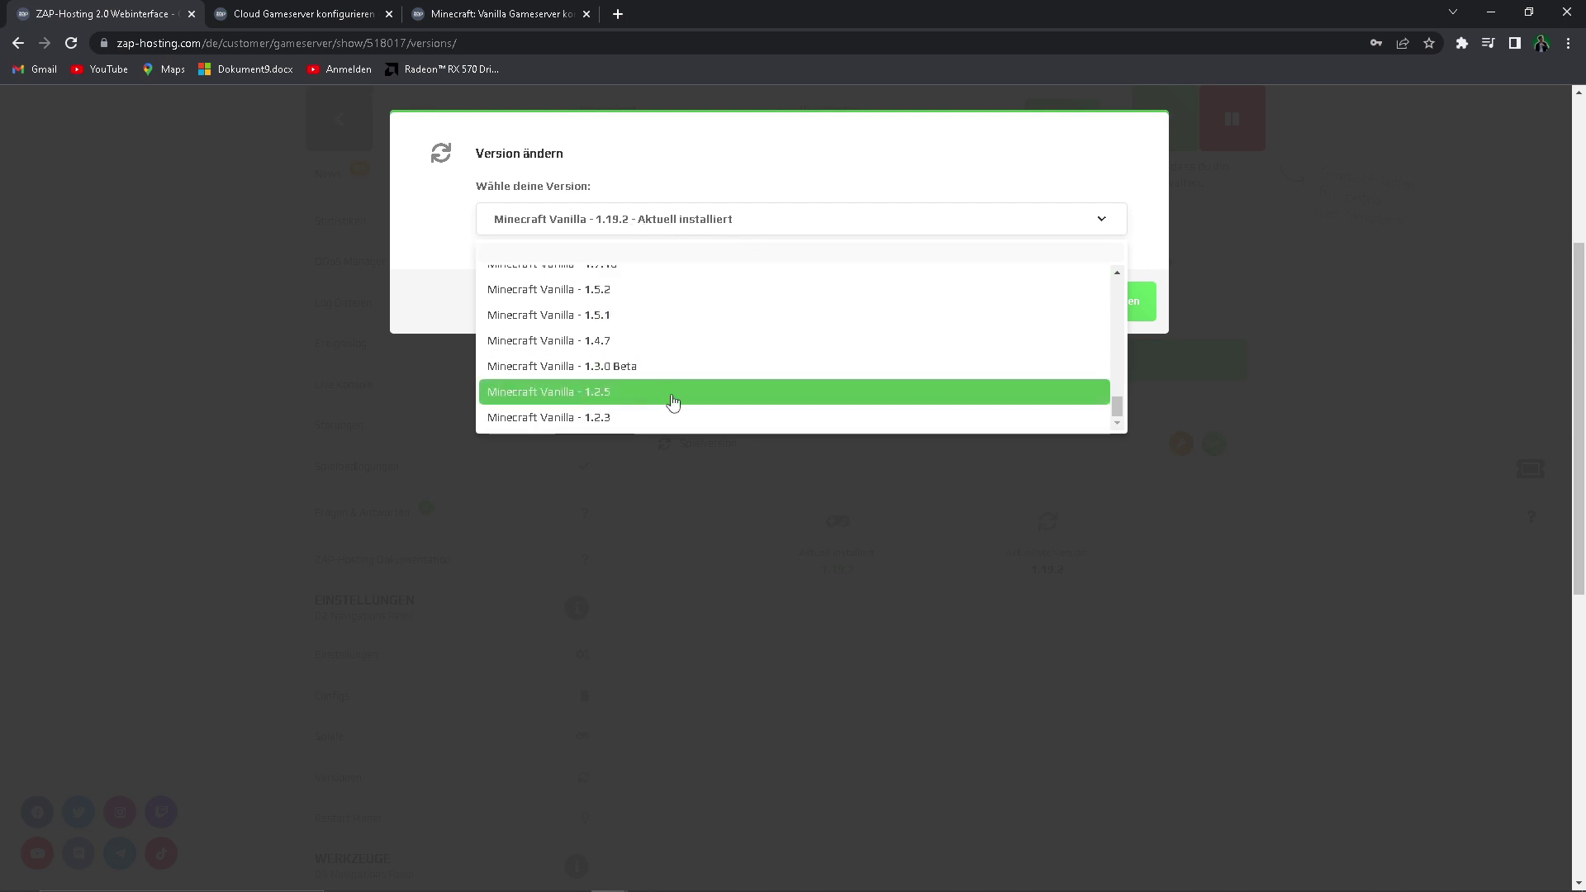
{"action": "scroll", "coordinate": [645, 409], "scroll_direction": "up", "scroll_amount": 20}
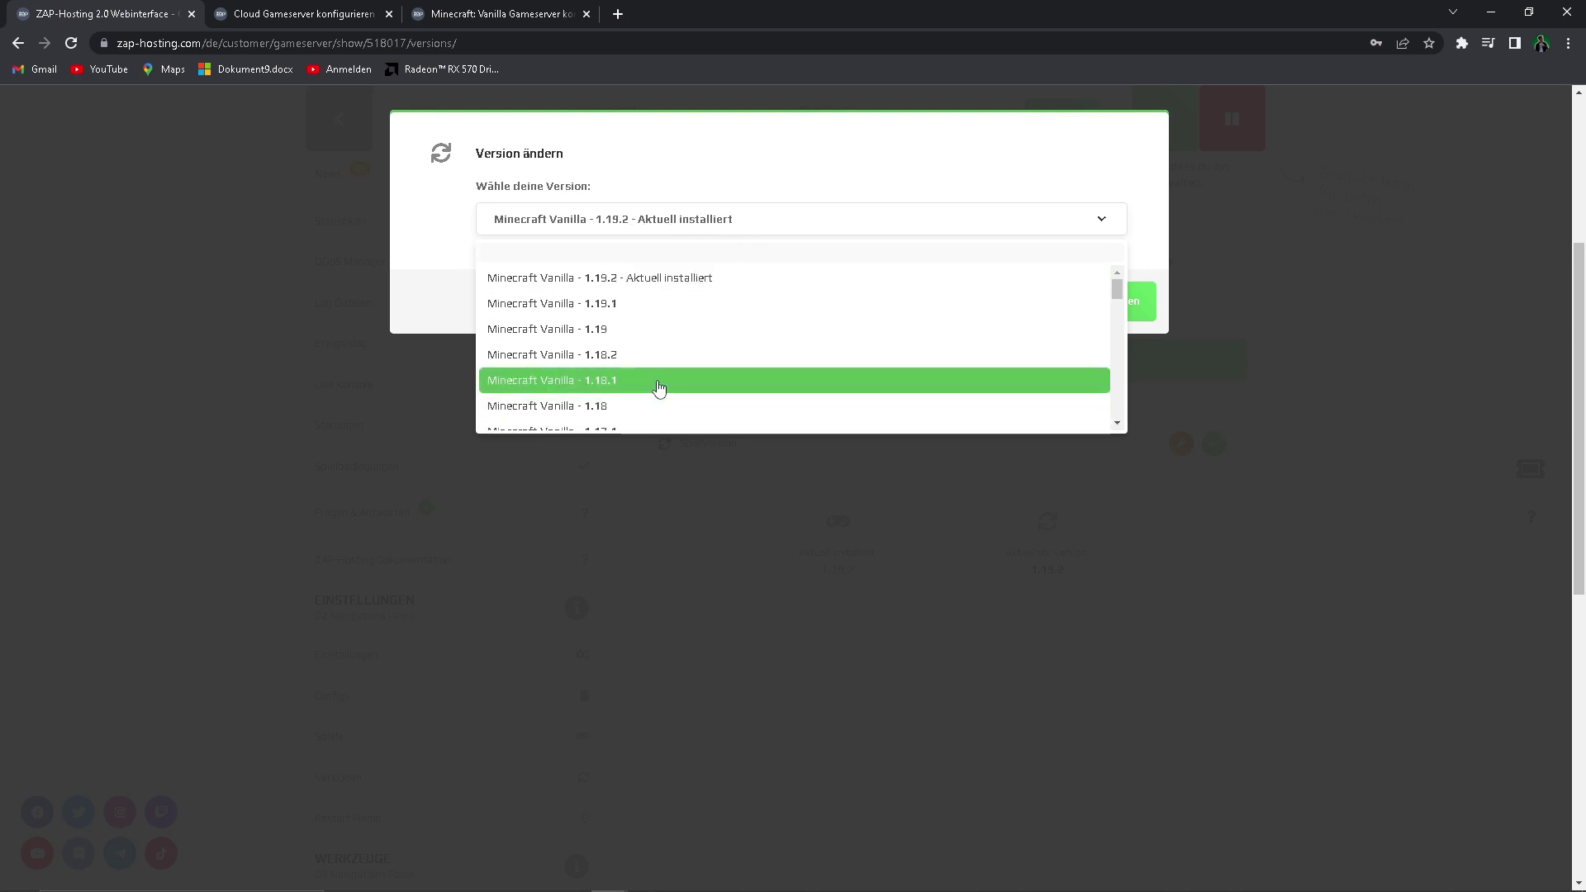
{"action": "scroll", "coordinate": [649, 383], "scroll_direction": "down", "scroll_amount": 4}
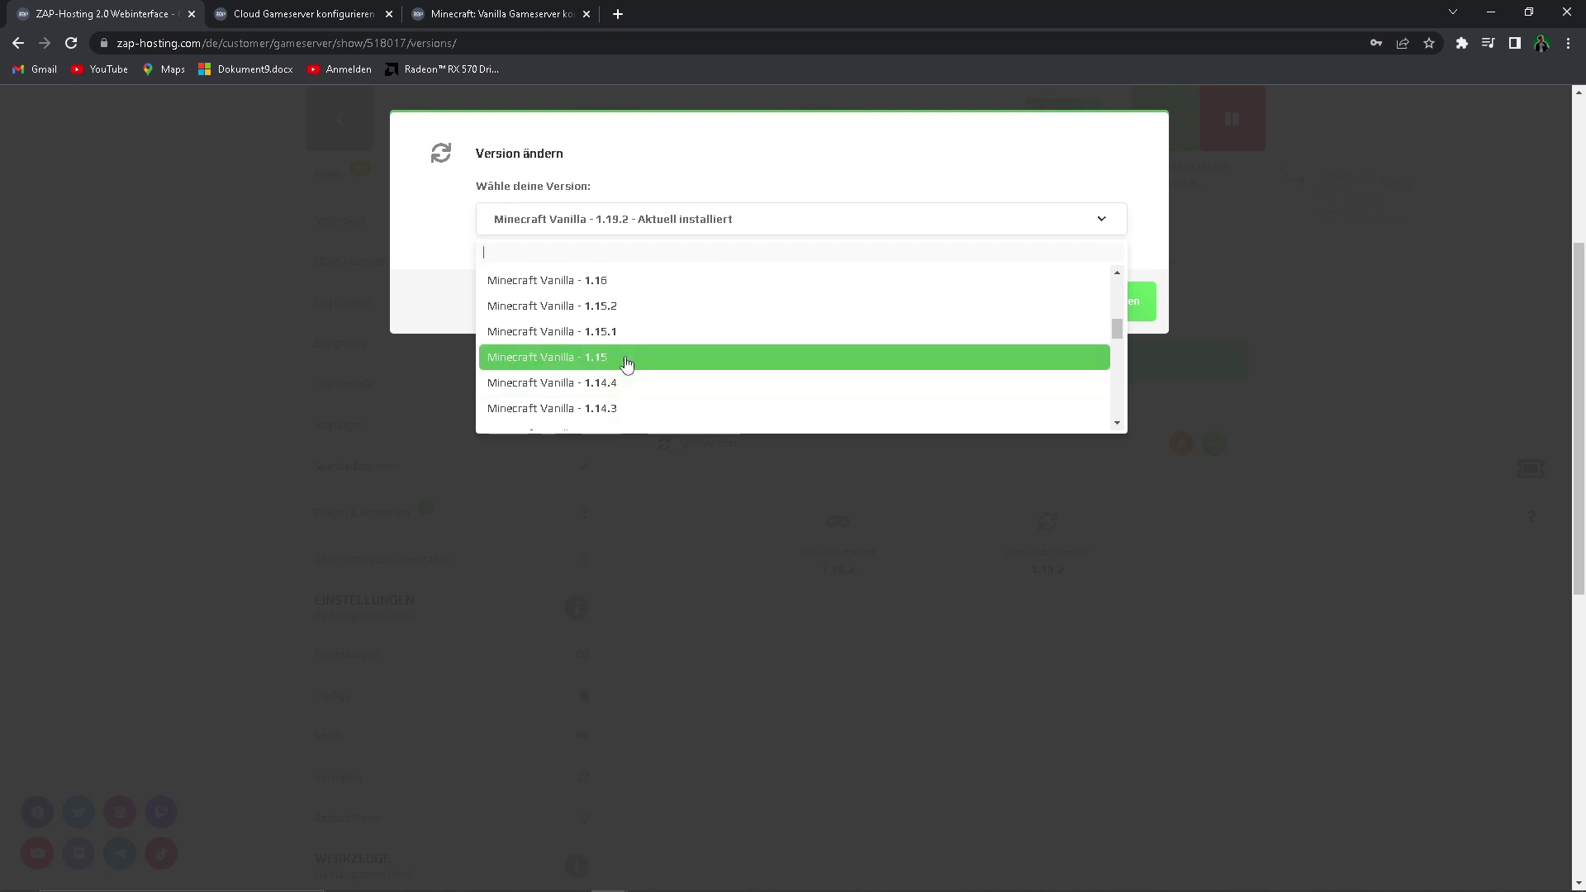
{"action": "scroll", "coordinate": [628, 364], "scroll_direction": "up", "scroll_amount": 2}
{"action": "scroll", "coordinate": [628, 365], "scroll_direction": "up", "scroll_amount": 2}
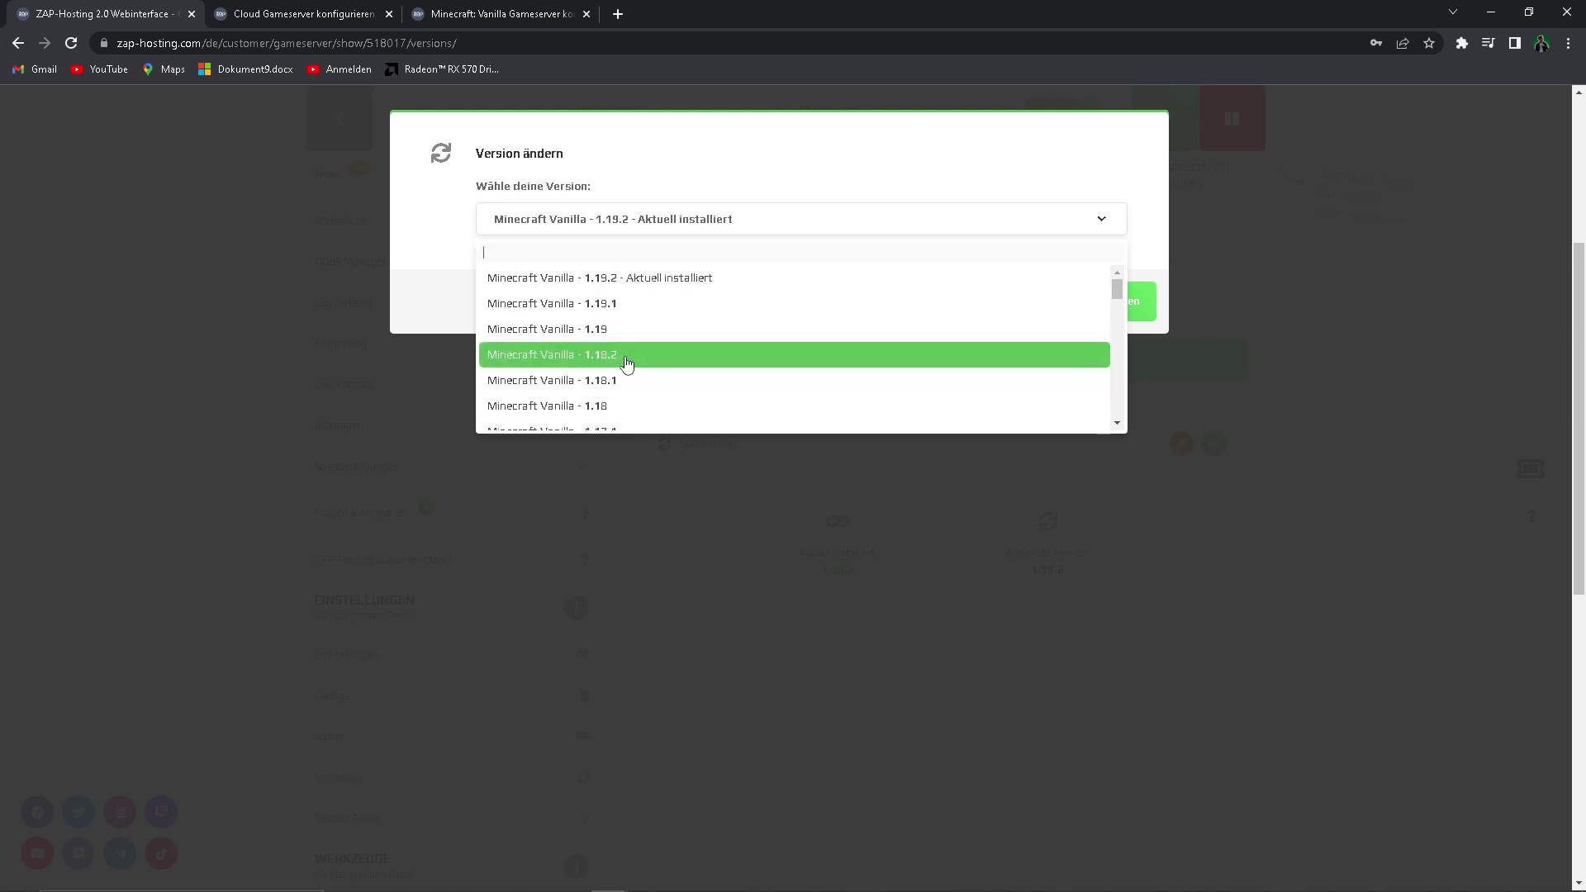
{"action": "left_click", "coordinate": [616, 276]}
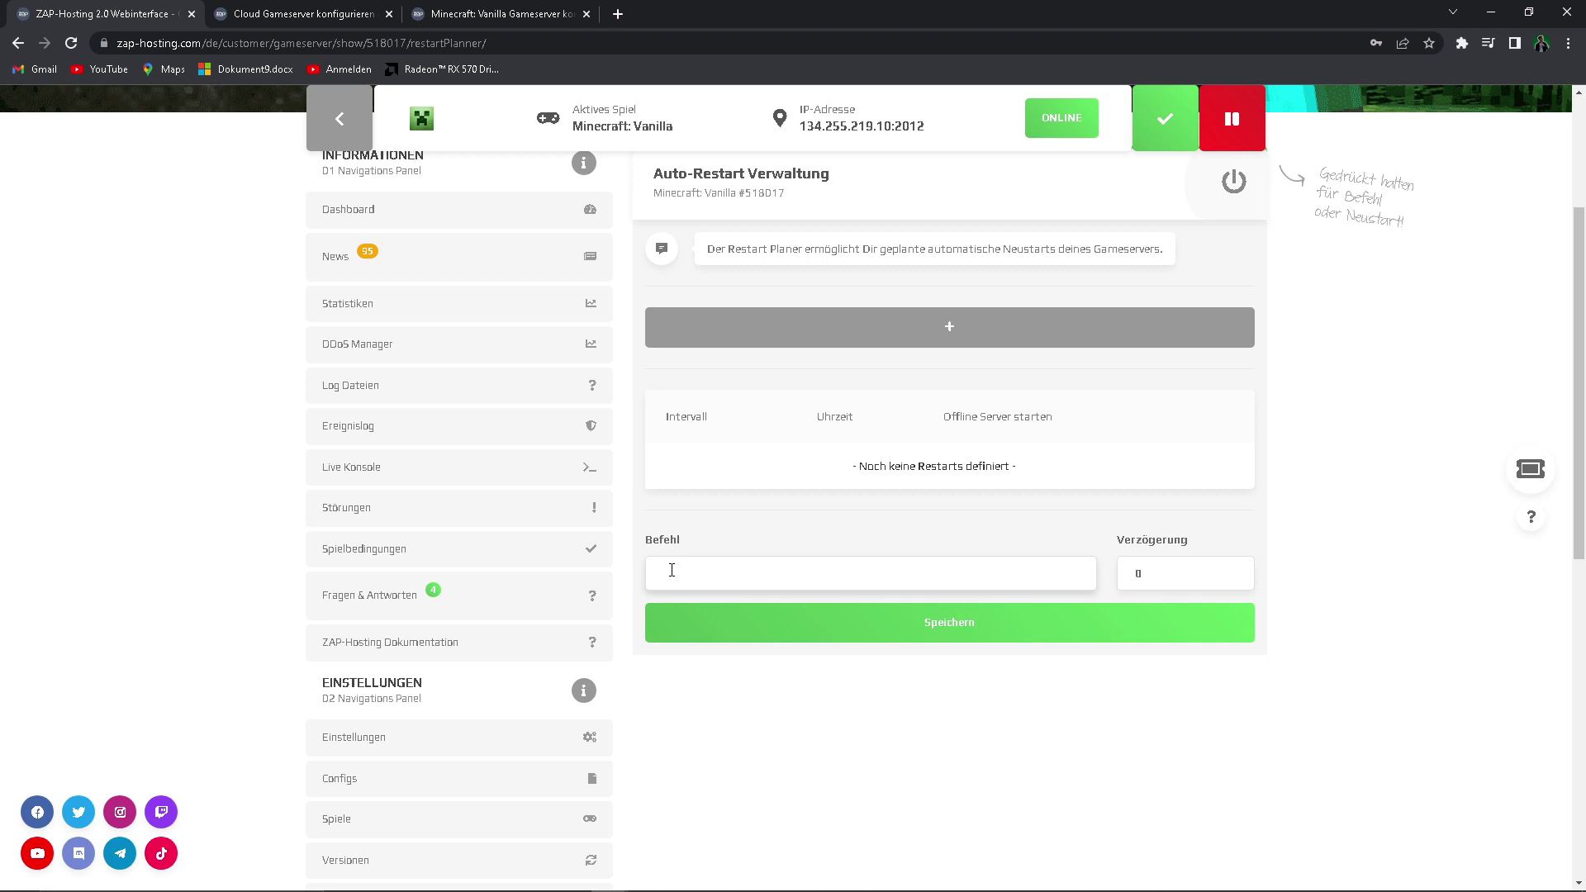
Schedule a daily (Täglich) automatic restart at 5:30, then go to the Backups page
{"action": "left_click", "coordinate": [867, 331]}
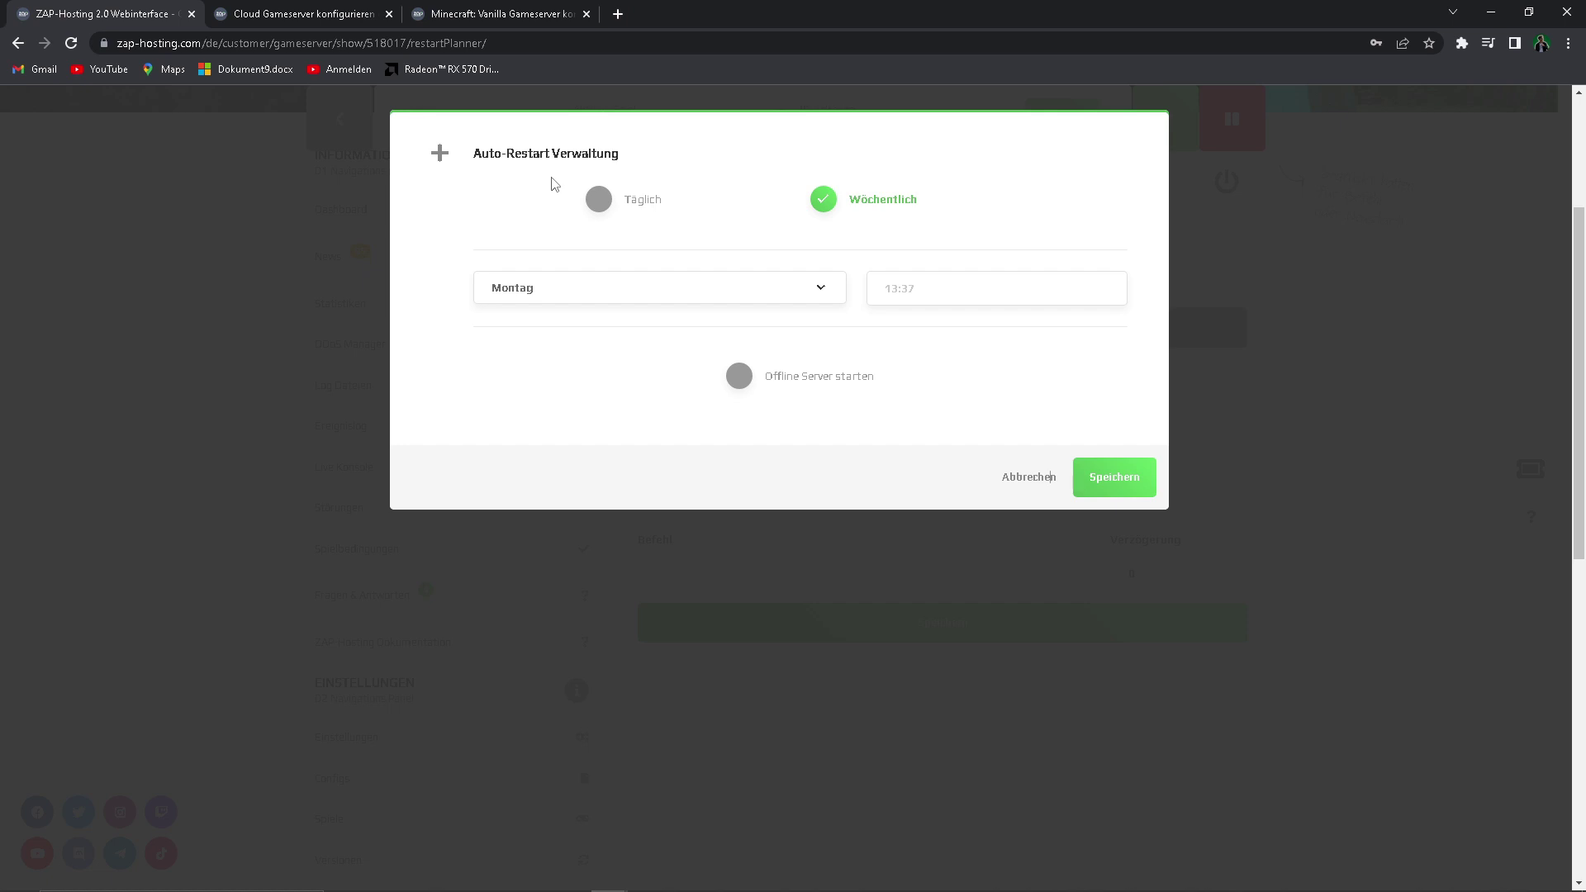
{"action": "left_click", "coordinate": [602, 203]}
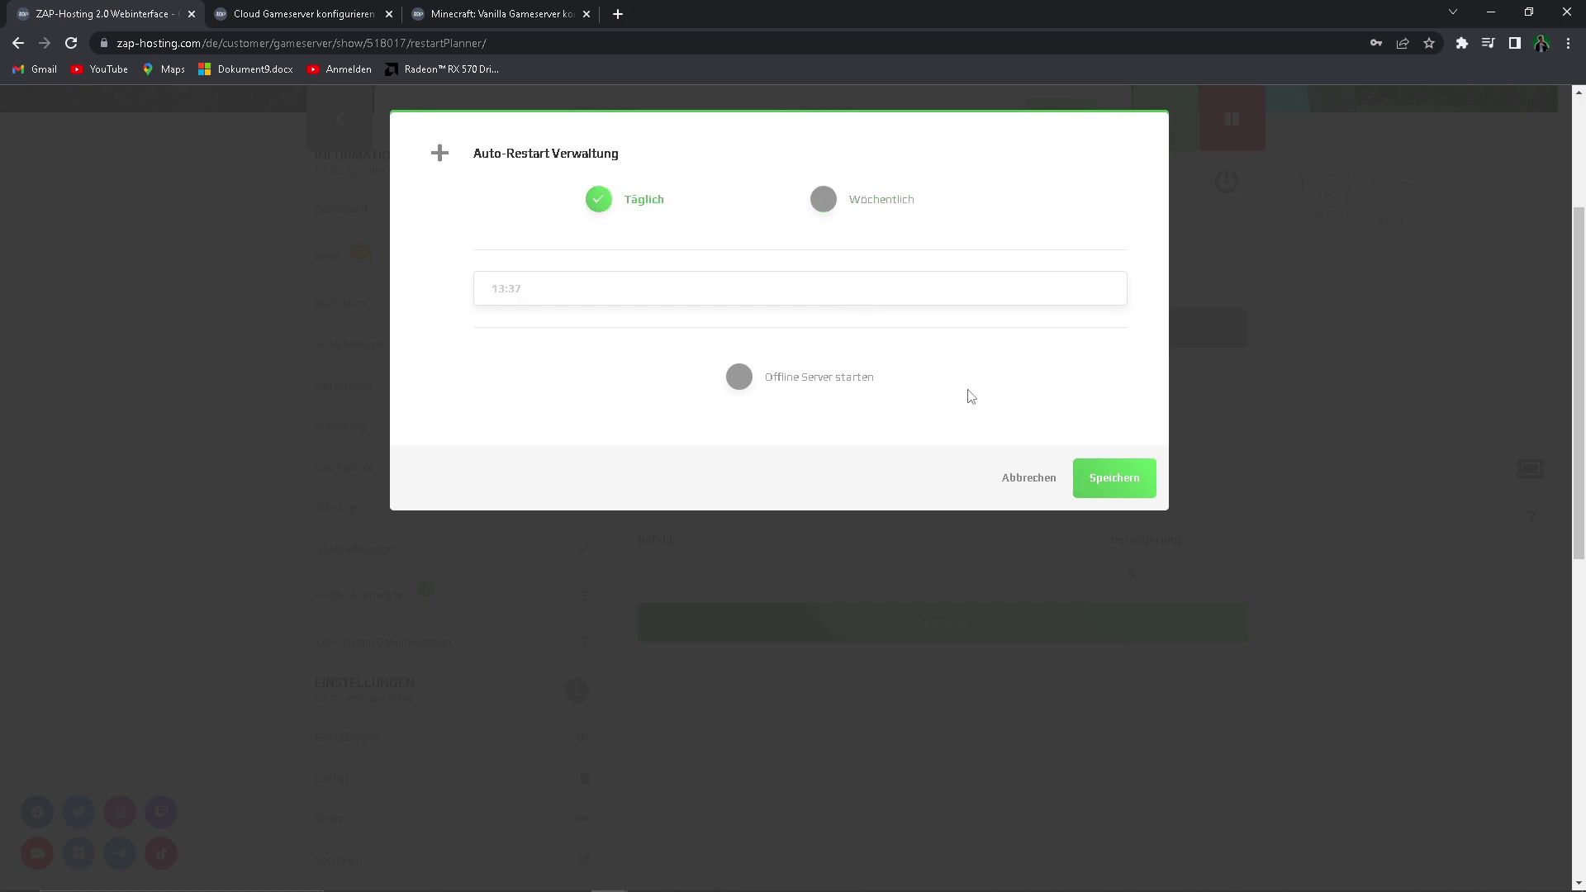
{"action": "left_click", "coordinate": [541, 286]}
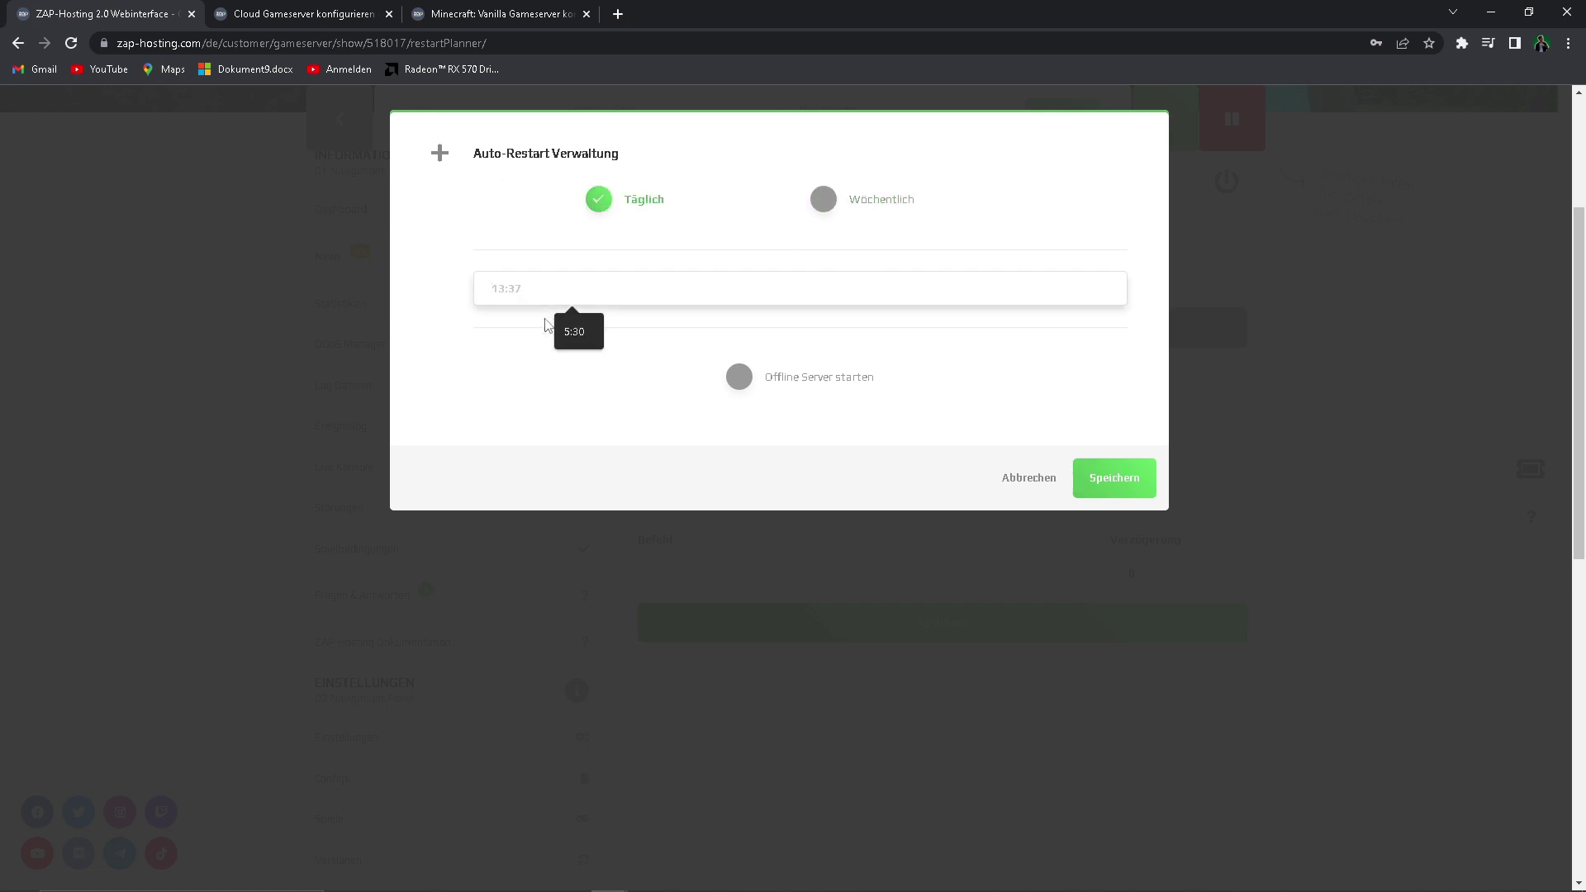
{"action": "left_click", "coordinate": [556, 329]}
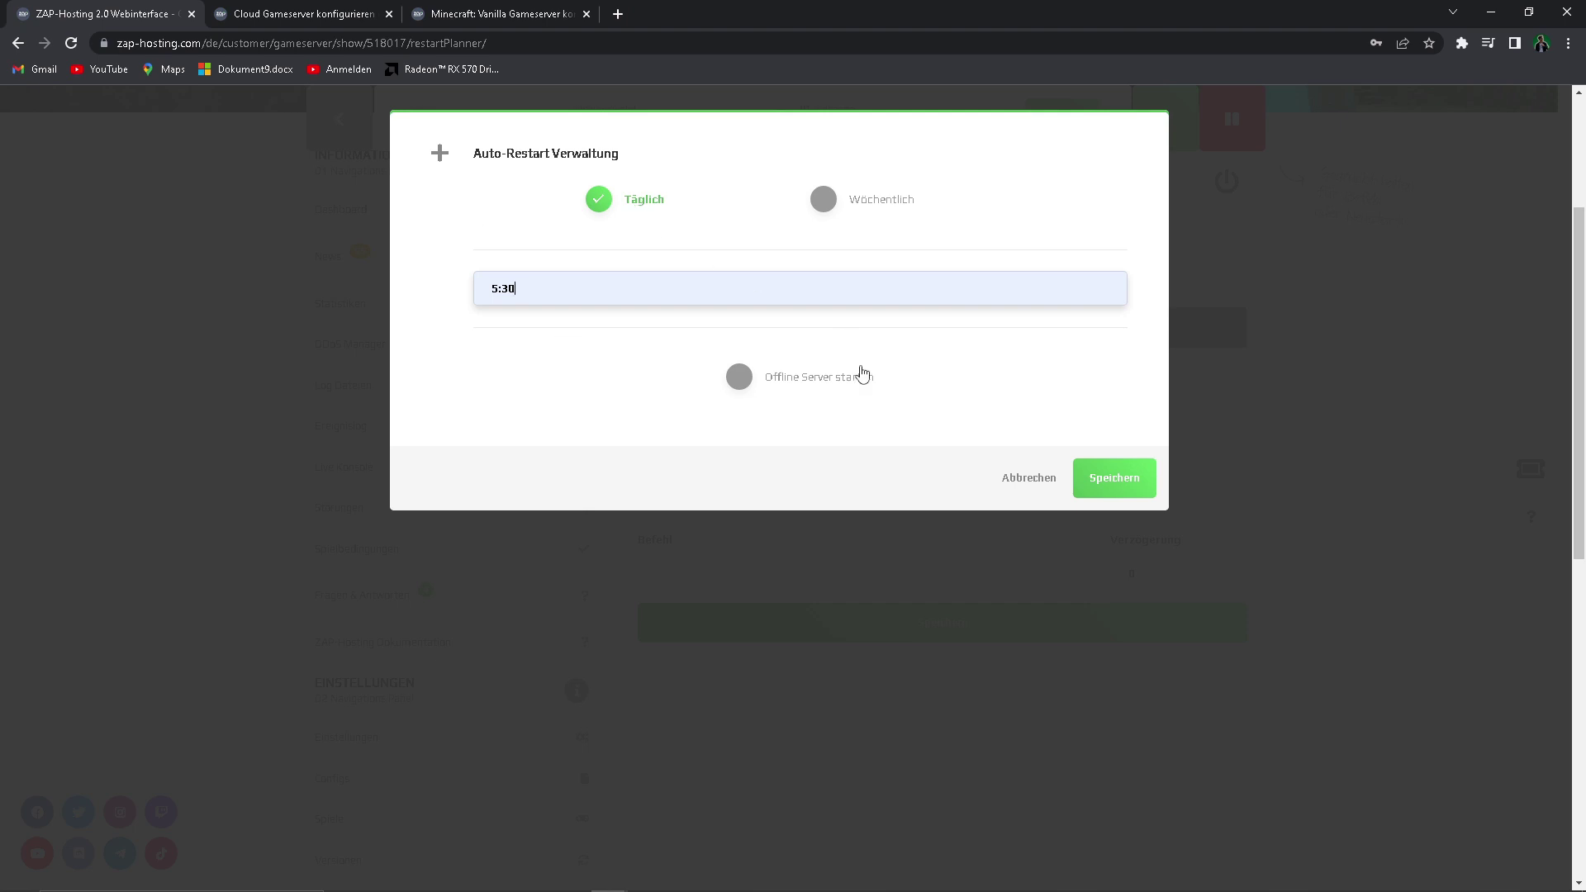
{"action": "left_click", "coordinate": [163, 593]}
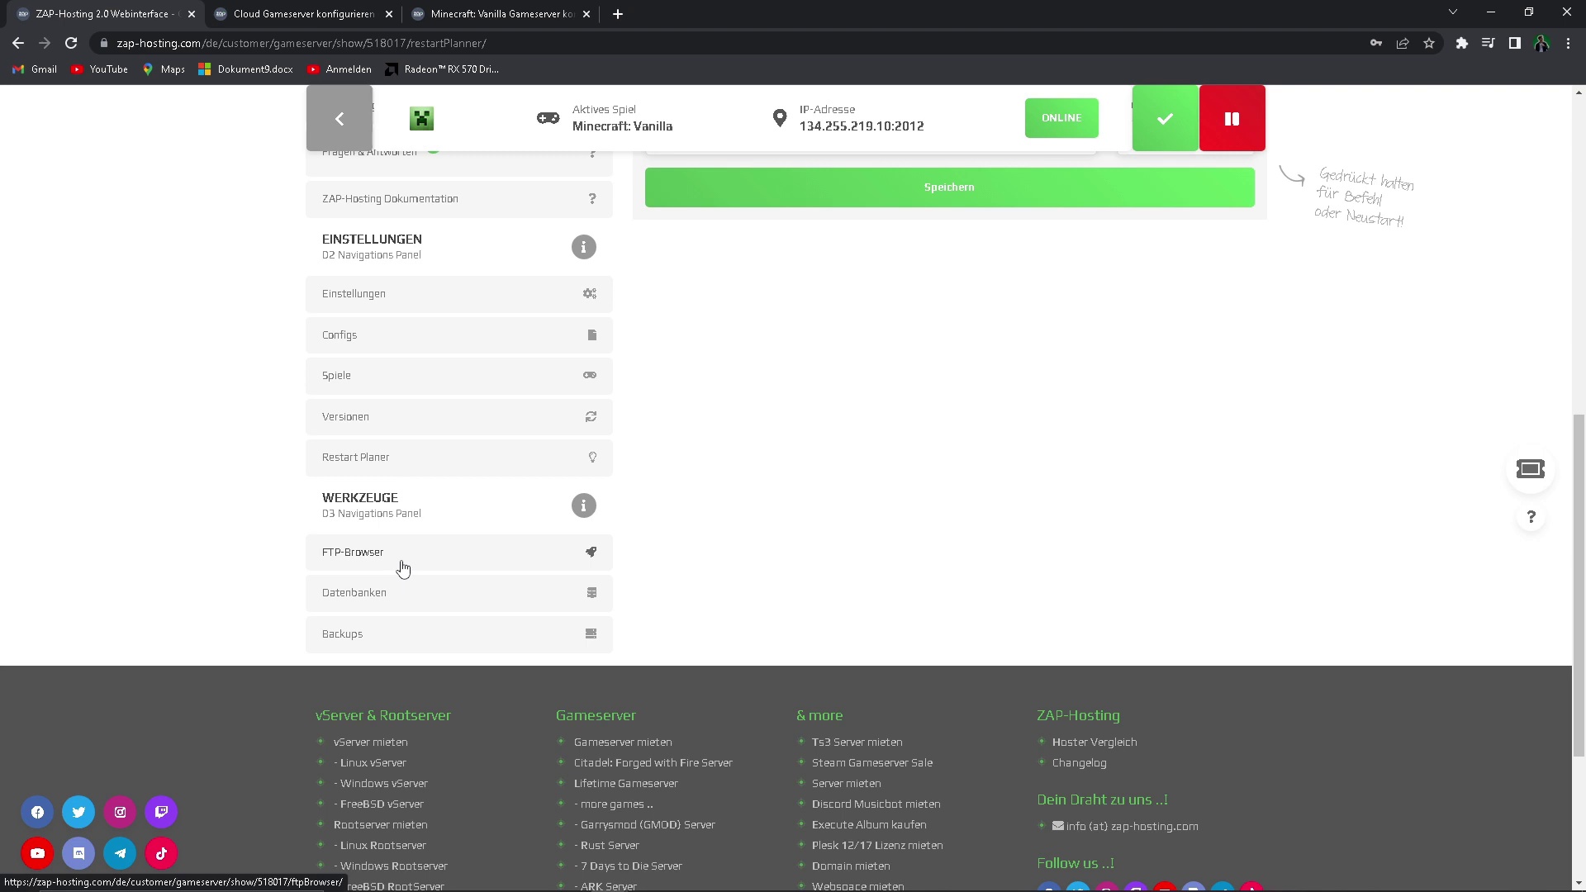
{"action": "left_click", "coordinate": [364, 634]}
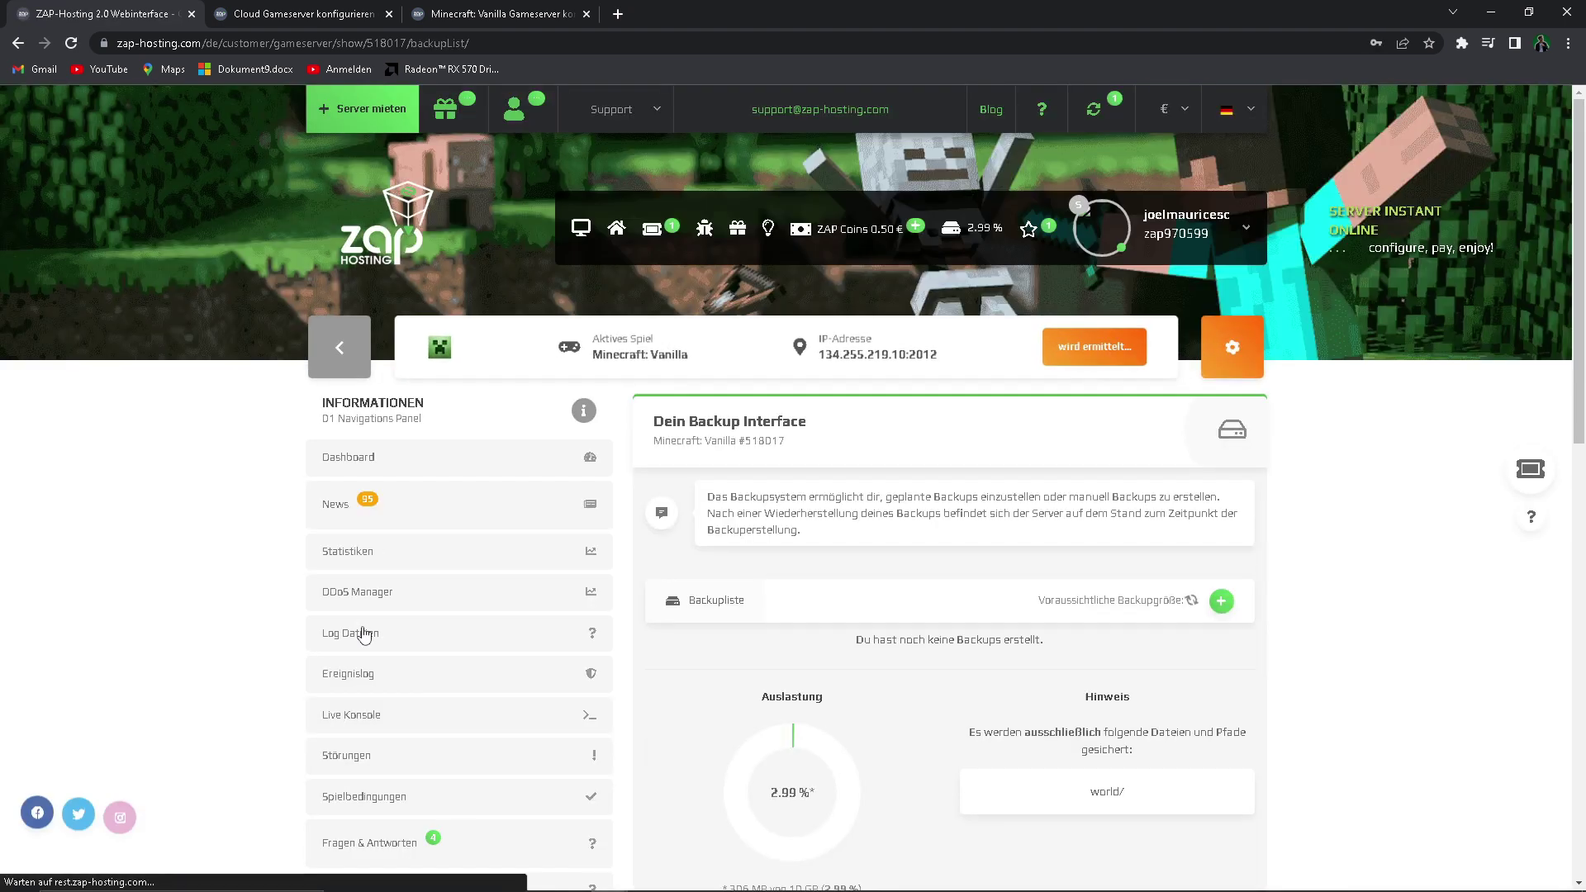
Set automatic backups to Ja (Täglich) and 'Ältestes Backup löschen' to Ja
{"action": "scroll", "coordinate": [884, 560], "scroll_direction": "down", "scroll_amount": 5}
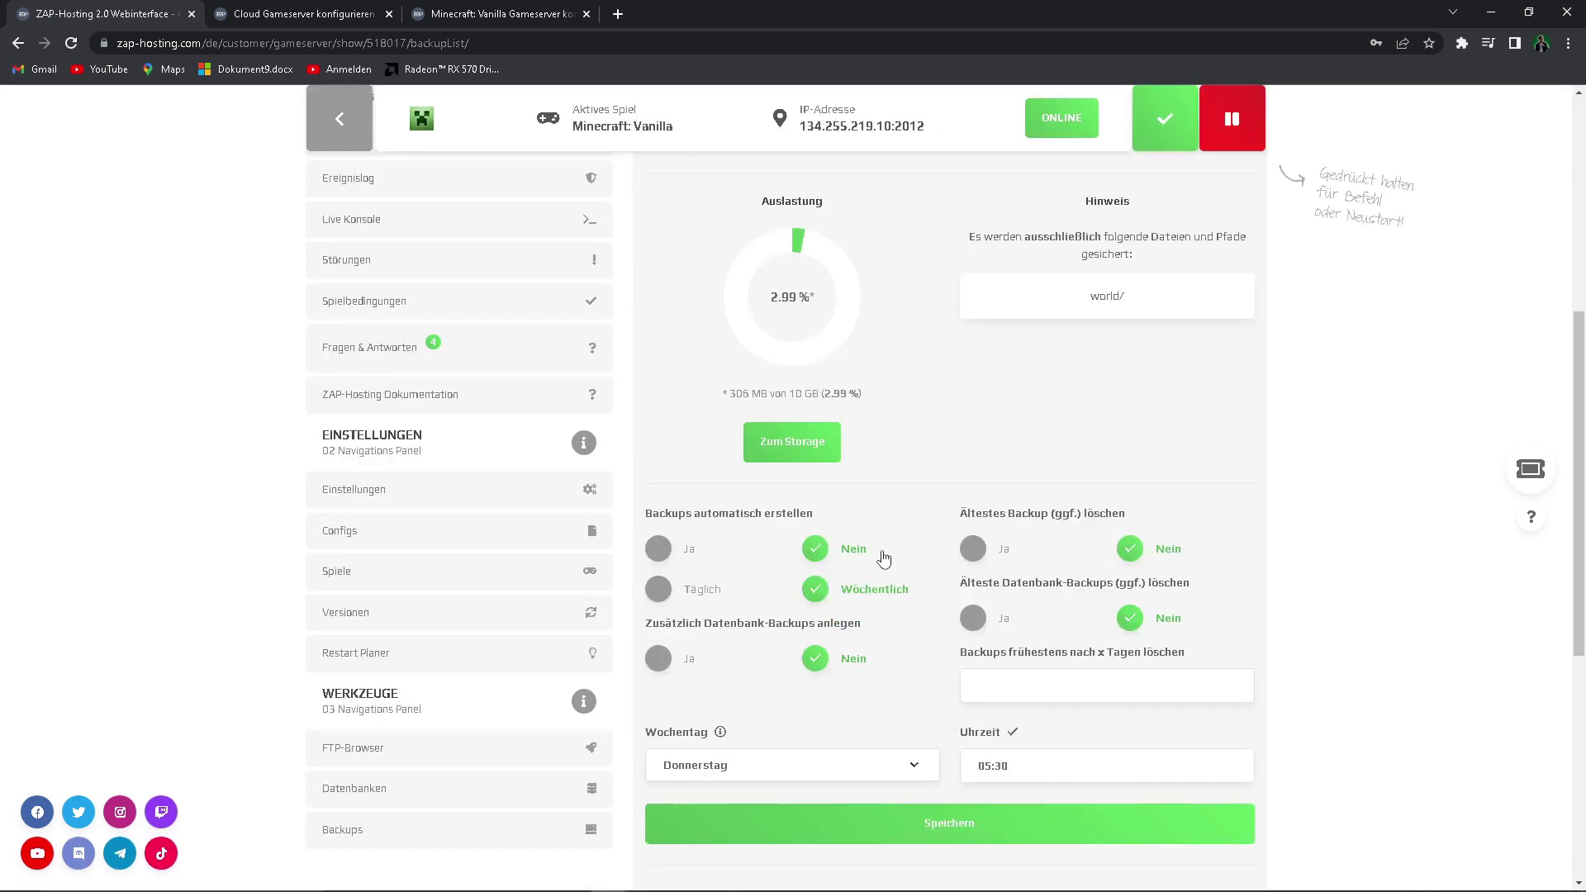
{"action": "scroll", "coordinate": [884, 560], "scroll_direction": "up", "scroll_amount": 1}
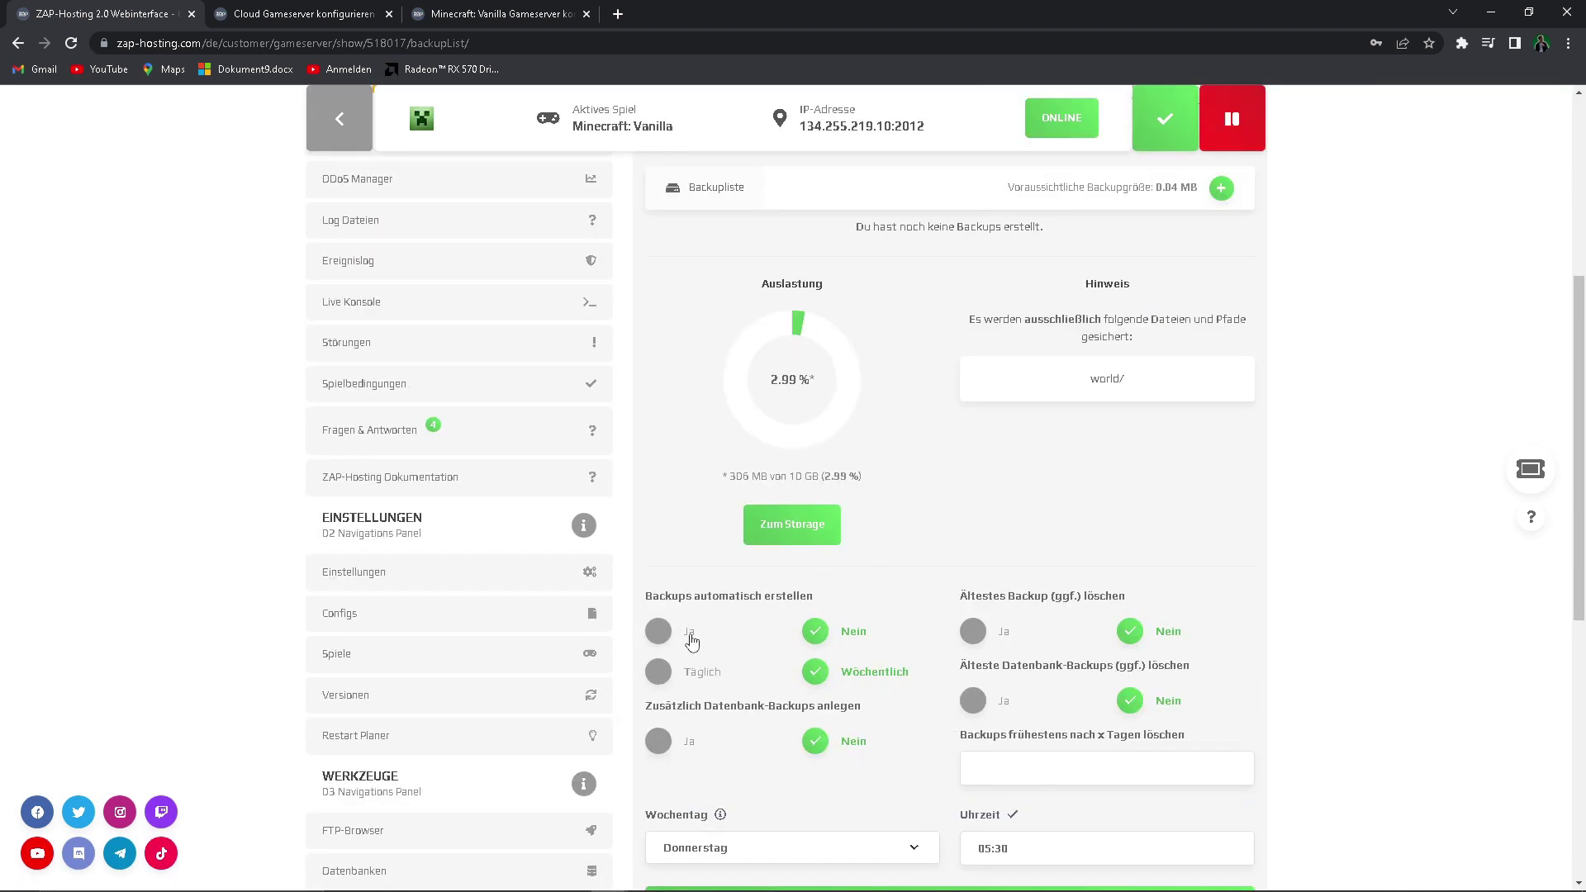
{"action": "left_click", "coordinate": [683, 681]}
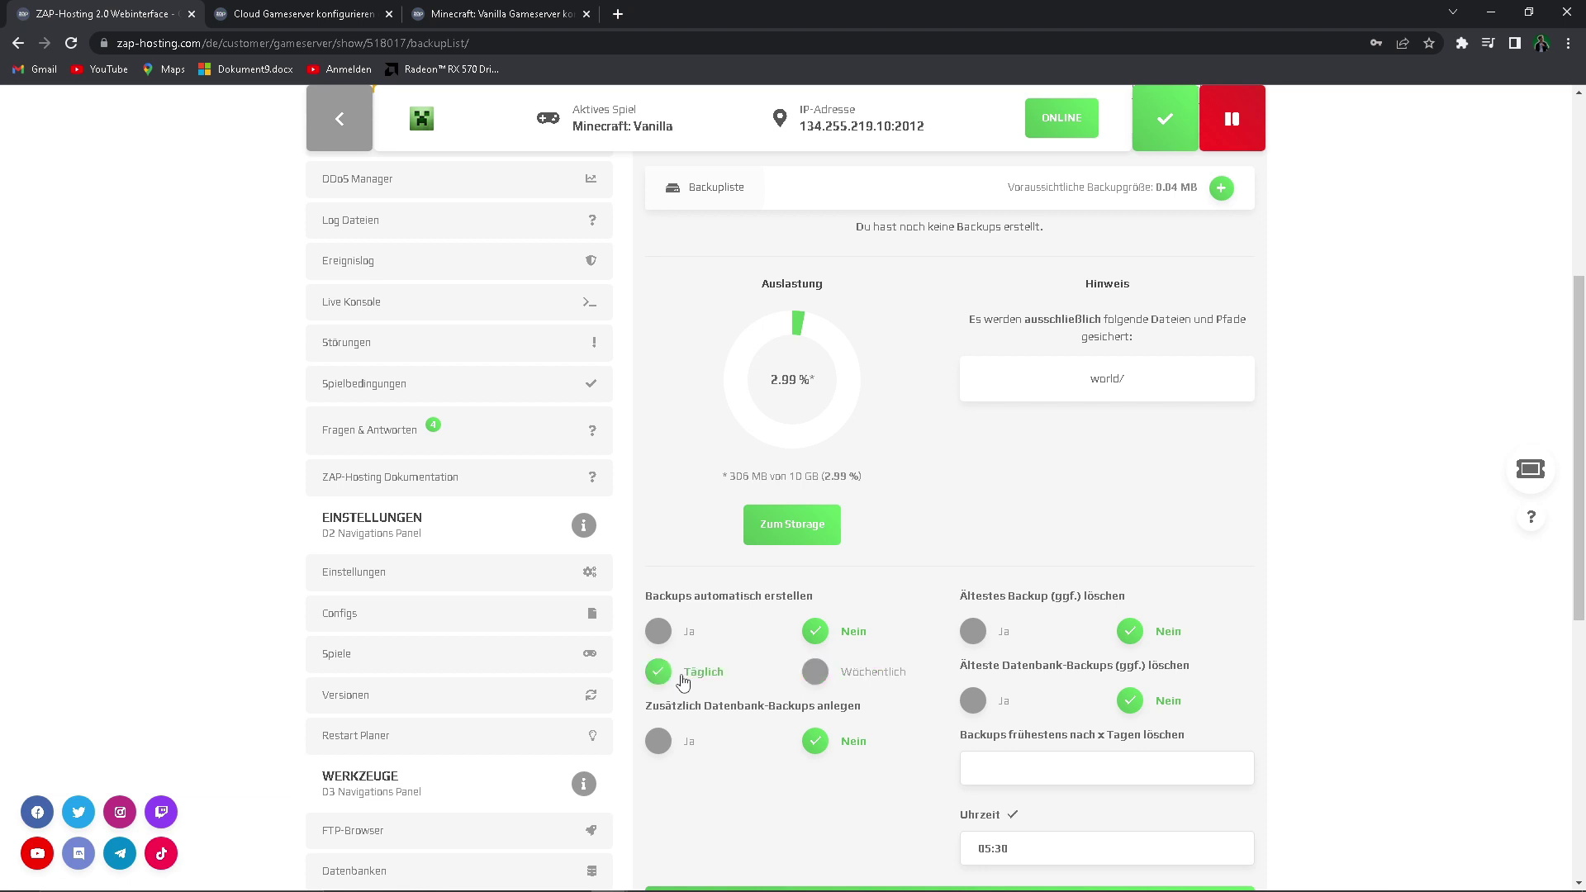
{"action": "left_click", "coordinate": [694, 633]}
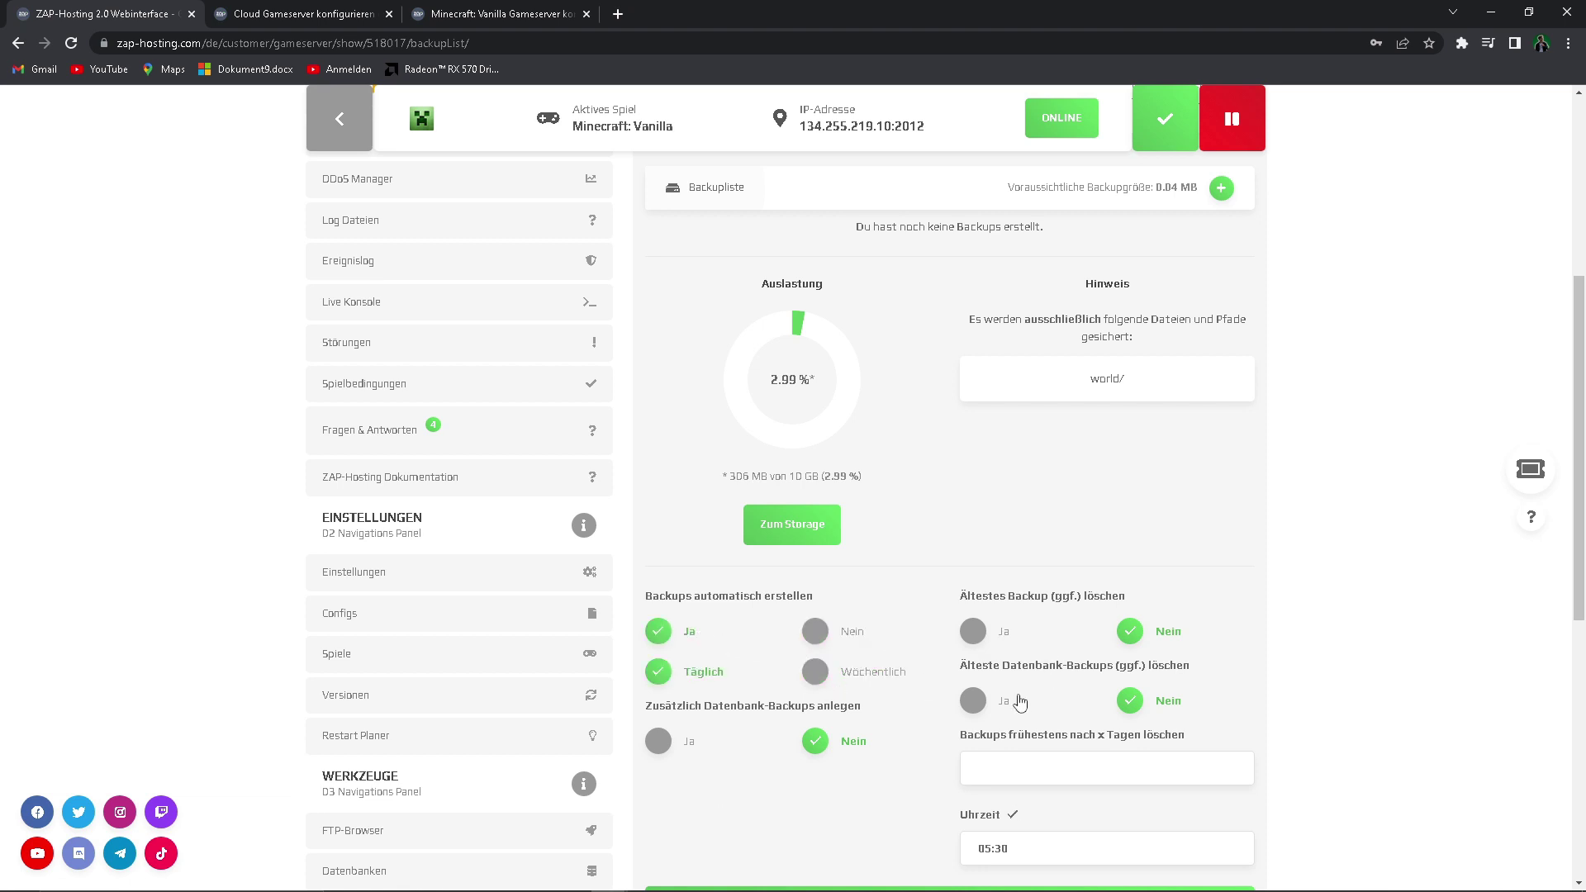
{"action": "scroll", "coordinate": [1017, 658], "scroll_direction": "down", "scroll_amount": 1}
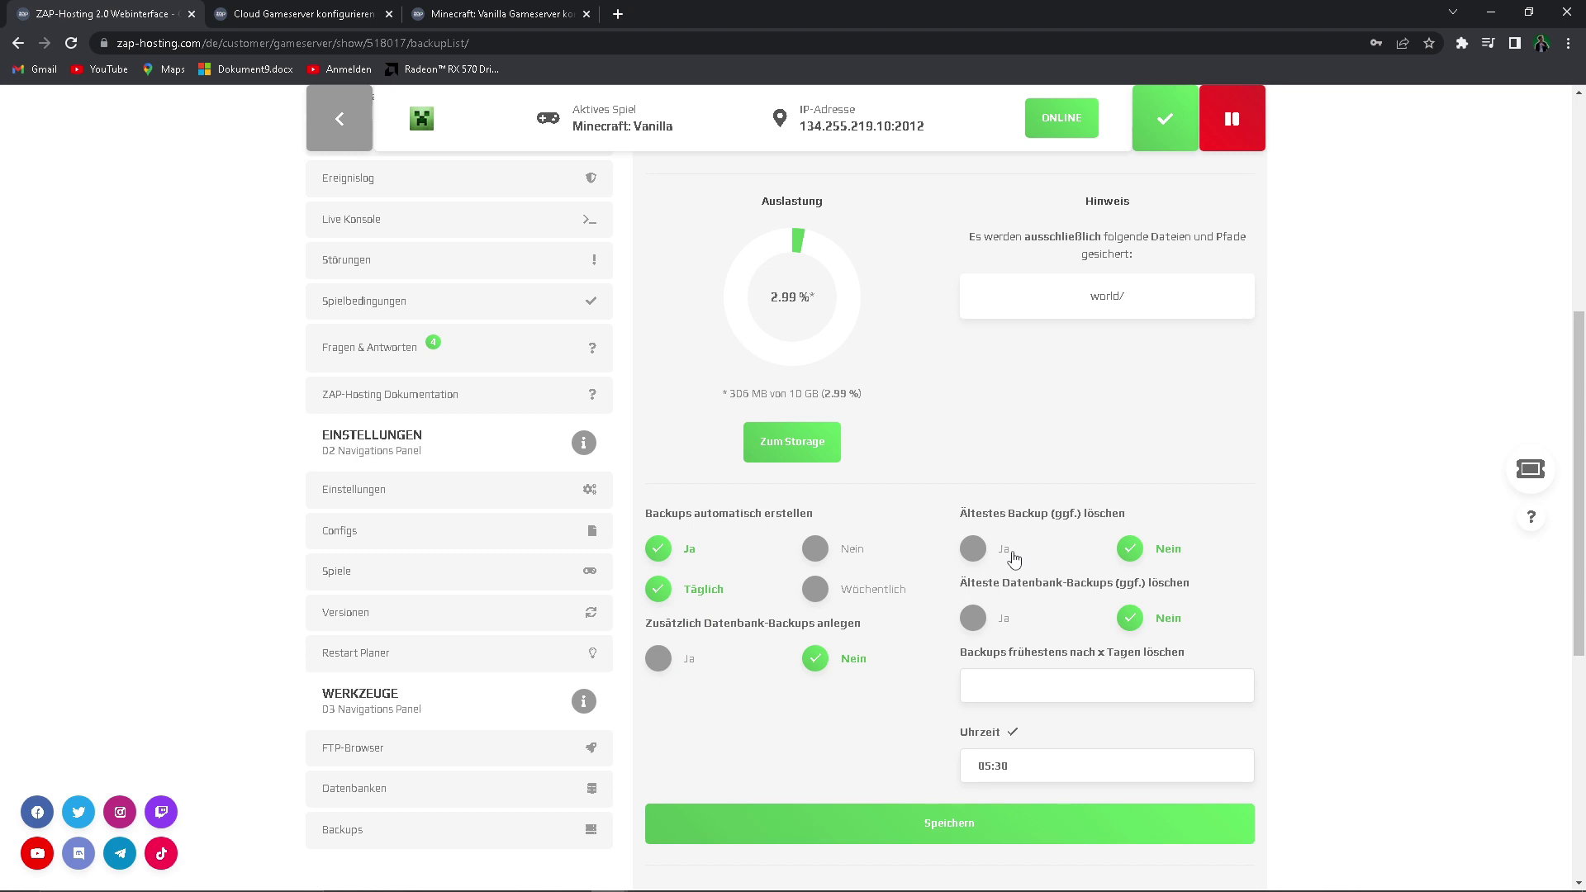
{"action": "left_click", "coordinate": [984, 547]}
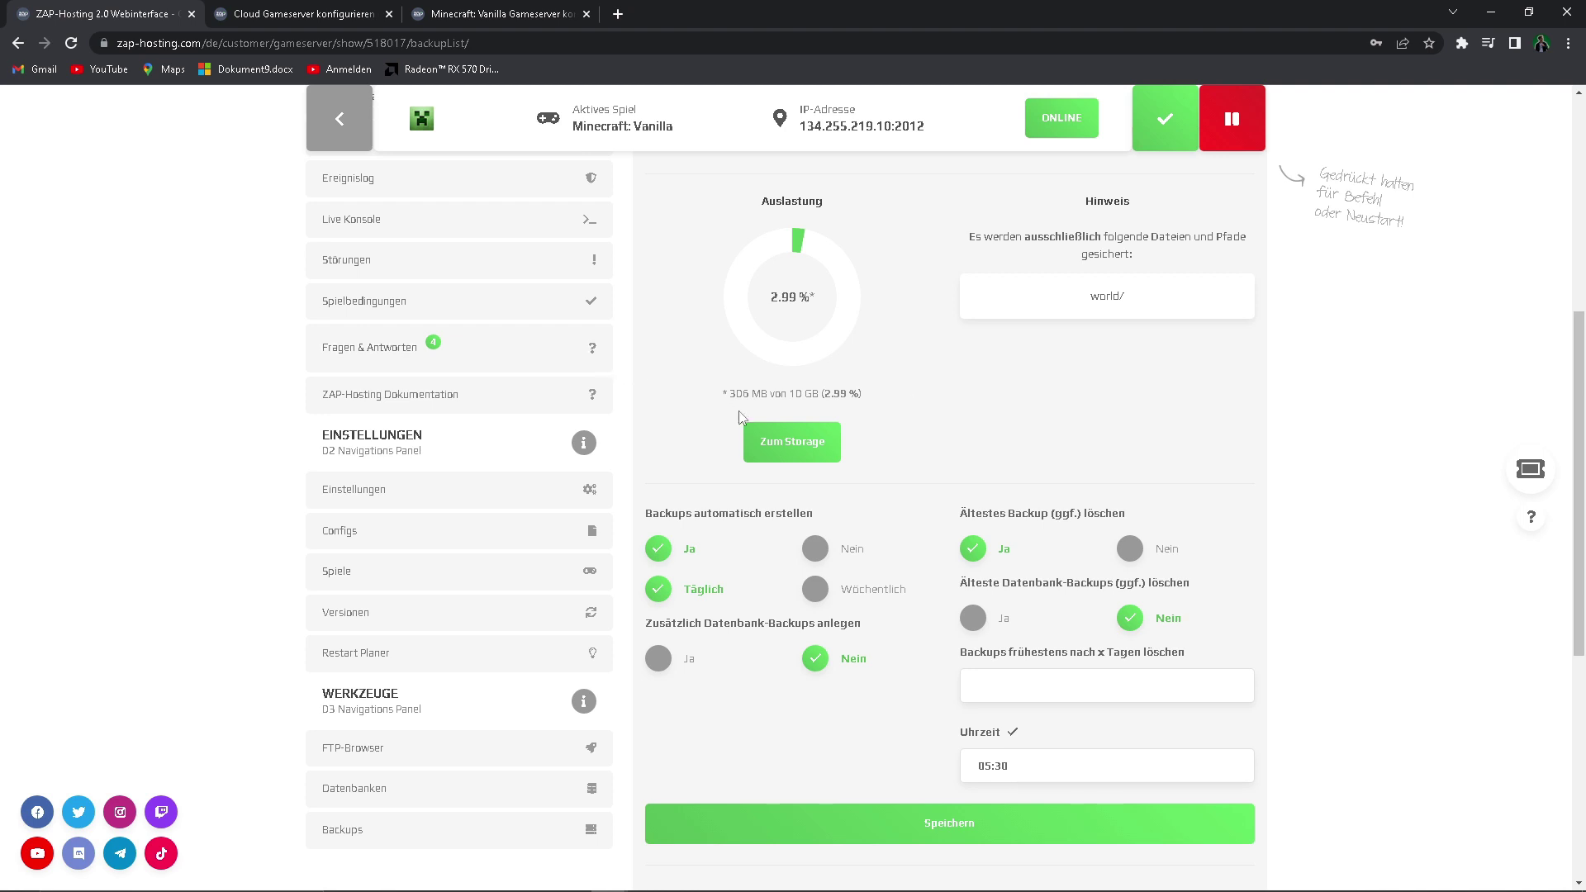
{"action": "left_click", "coordinate": [773, 436]}
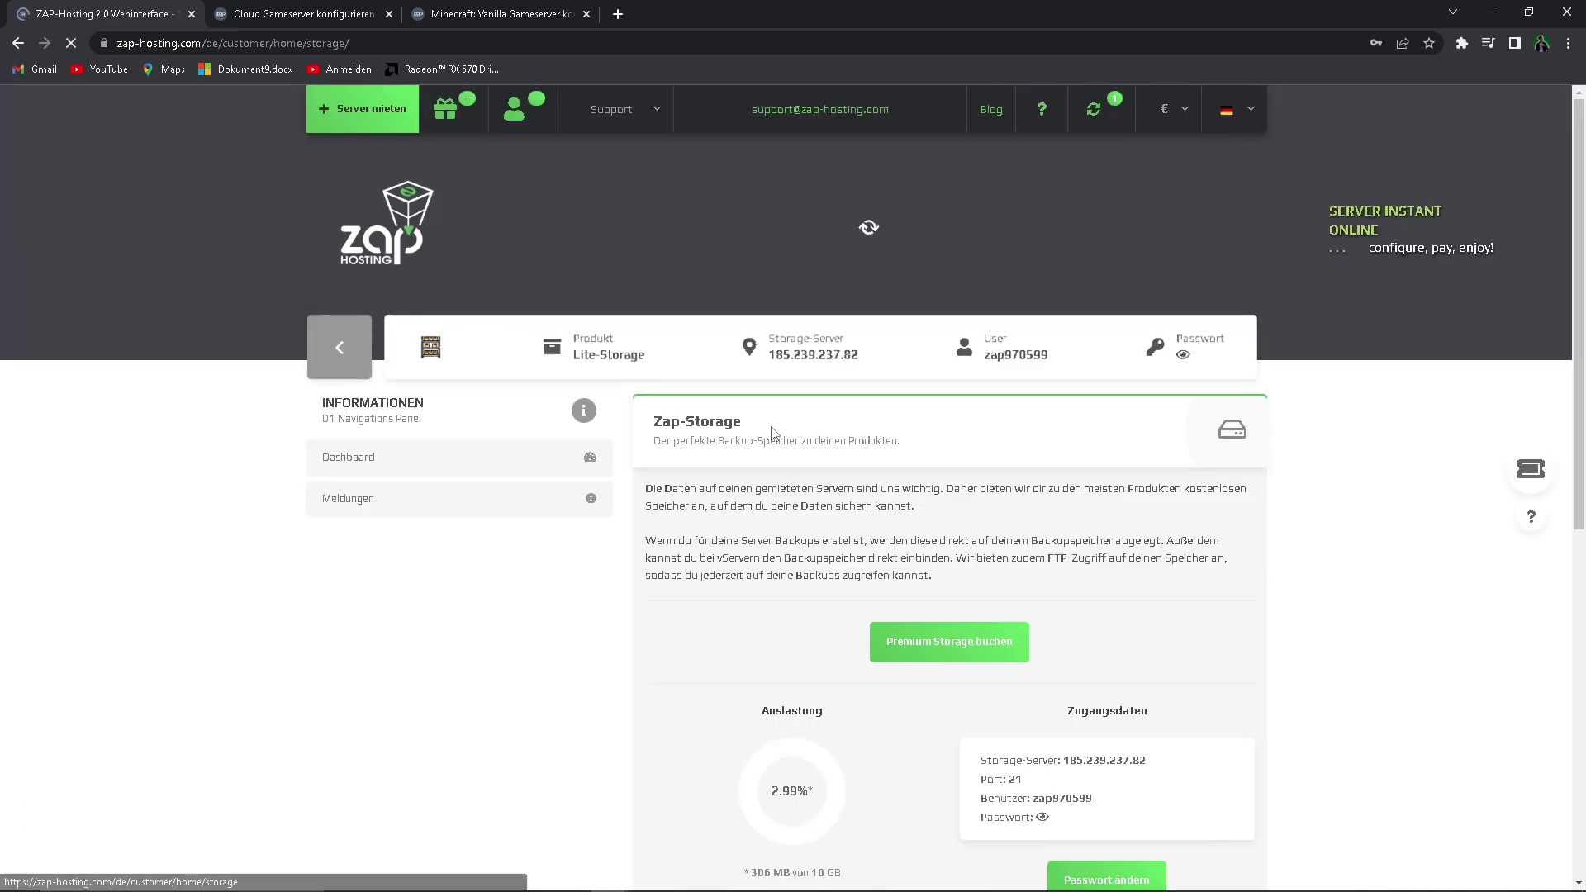
Check the Zap-Storage usage figure of 306 MB of 10 GB
{"action": "scroll", "coordinate": [773, 435], "scroll_direction": "down", "scroll_amount": 4}
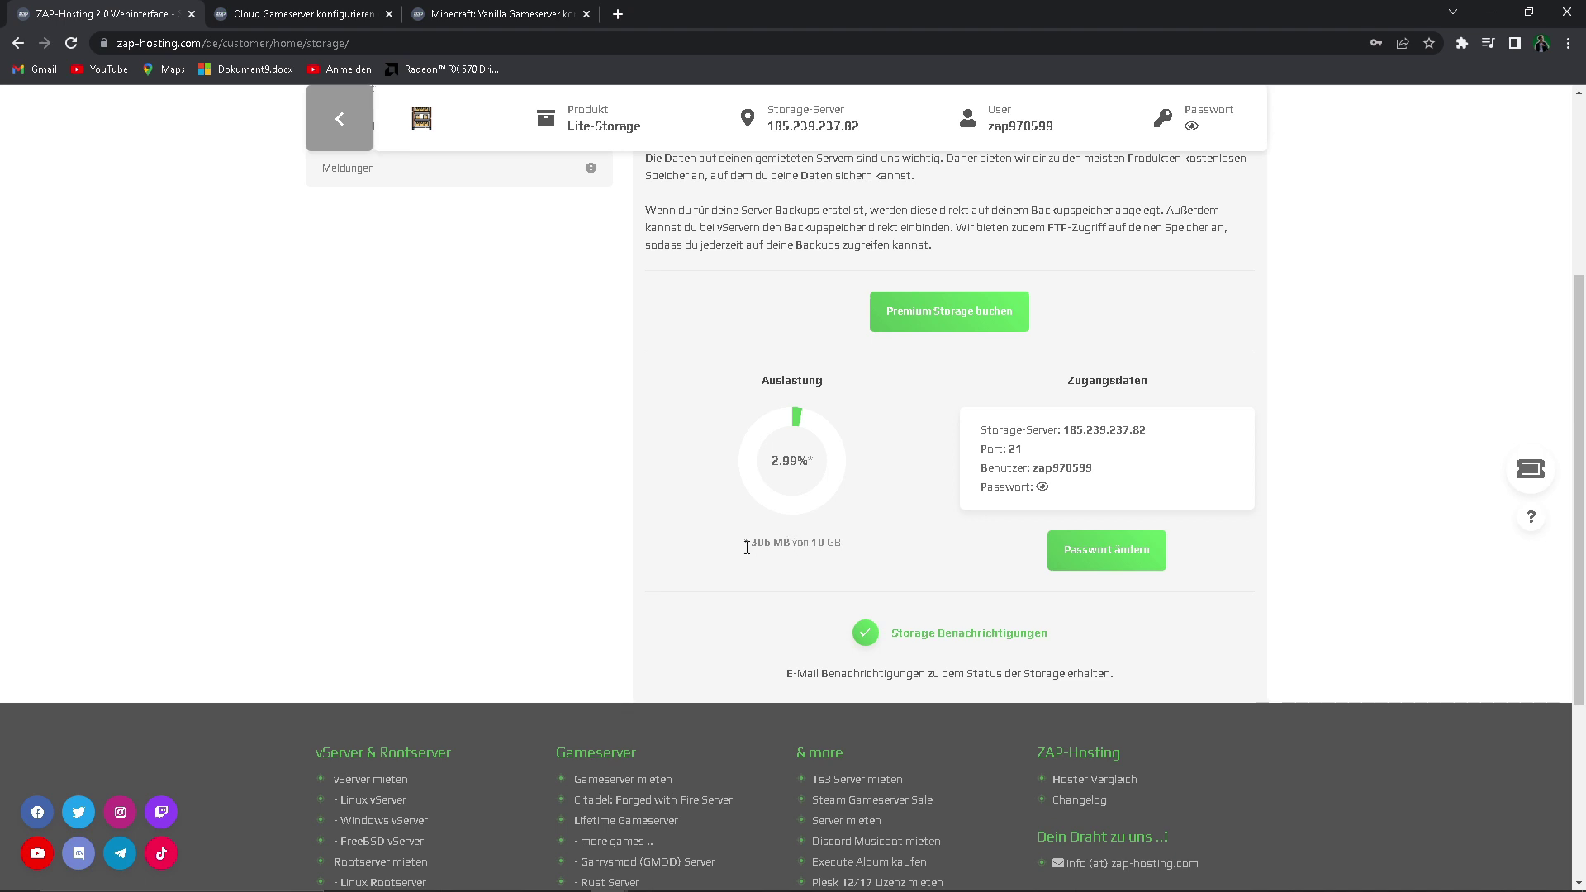
{"action": "left_click_drag", "start_coordinate": [746, 547], "coordinate": [844, 559]}
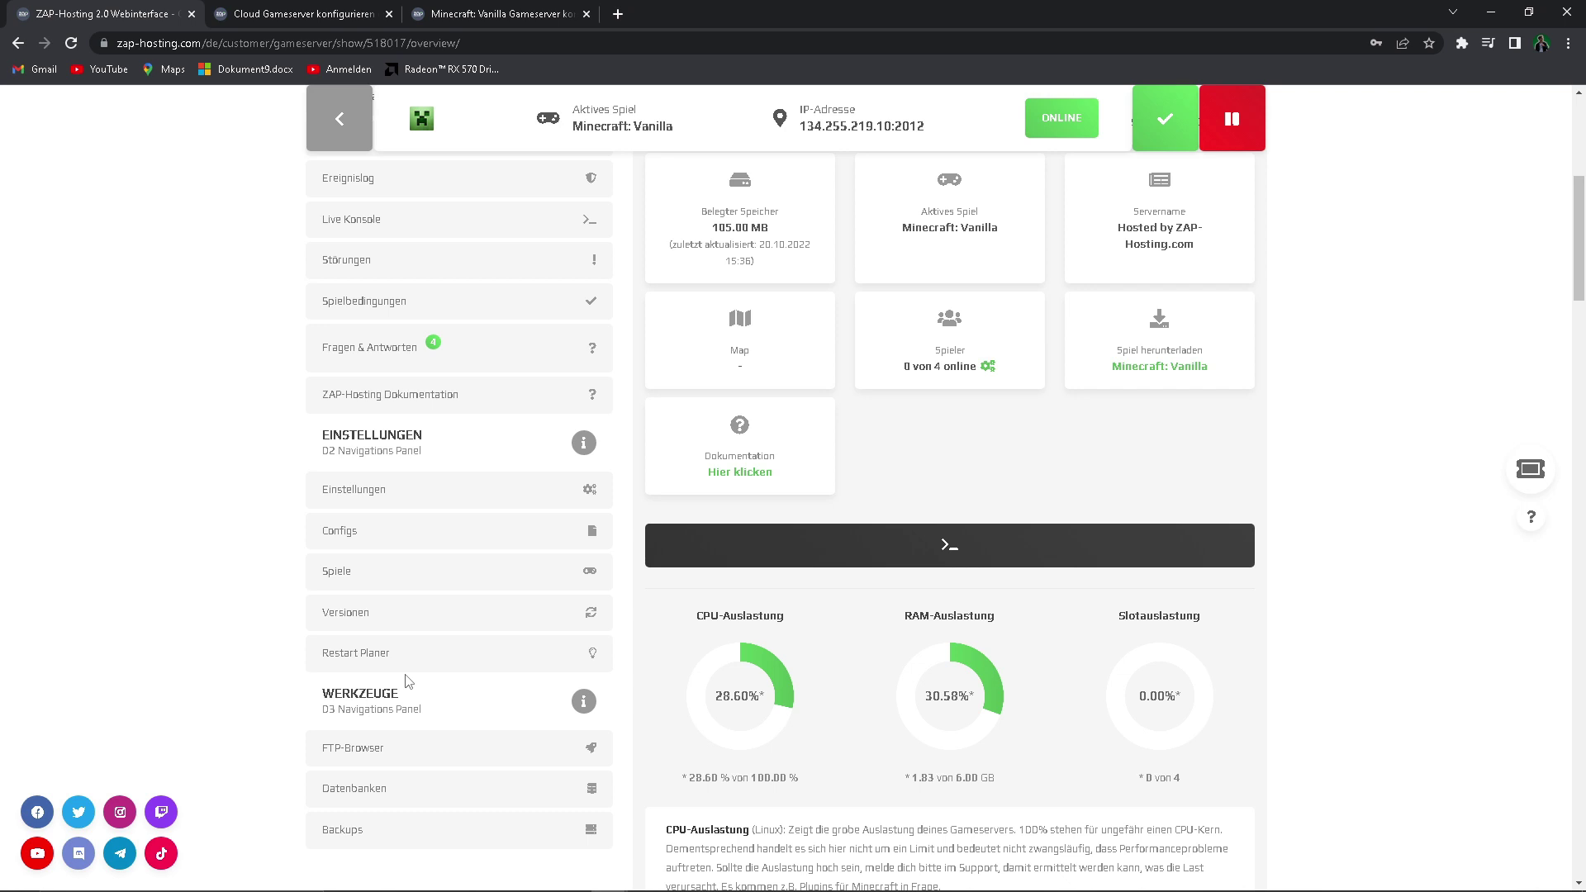
Select and copy the server address 134.255.219.10:2012 from the overview page
{"action": "scroll", "coordinate": [407, 682], "scroll_direction": "up", "scroll_amount": 2}
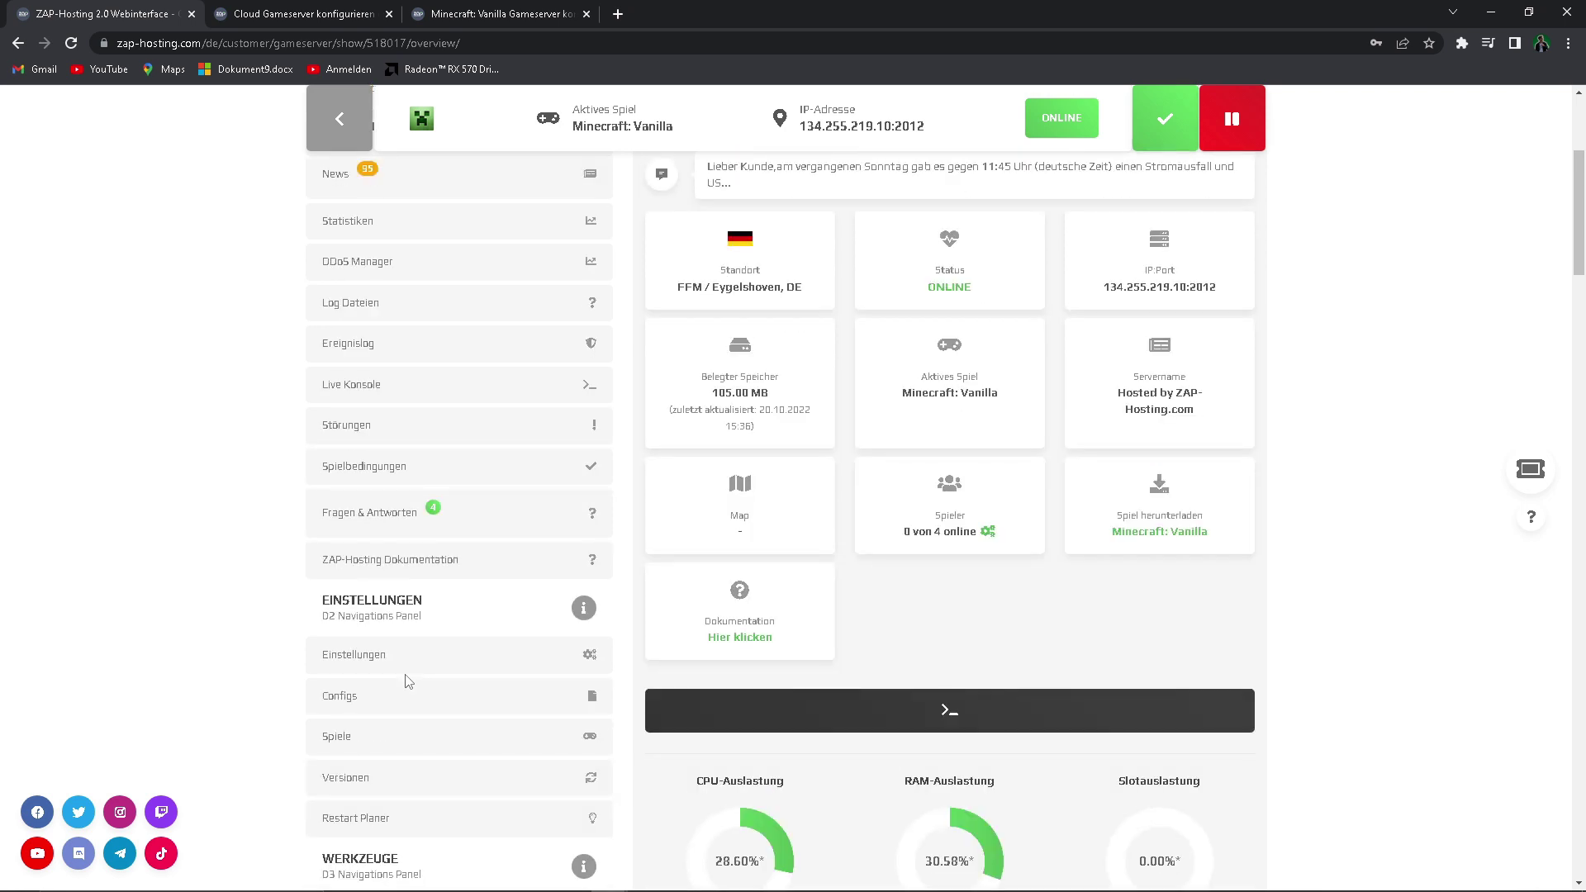
{"action": "scroll", "coordinate": [407, 682], "scroll_direction": "up", "scroll_amount": 4}
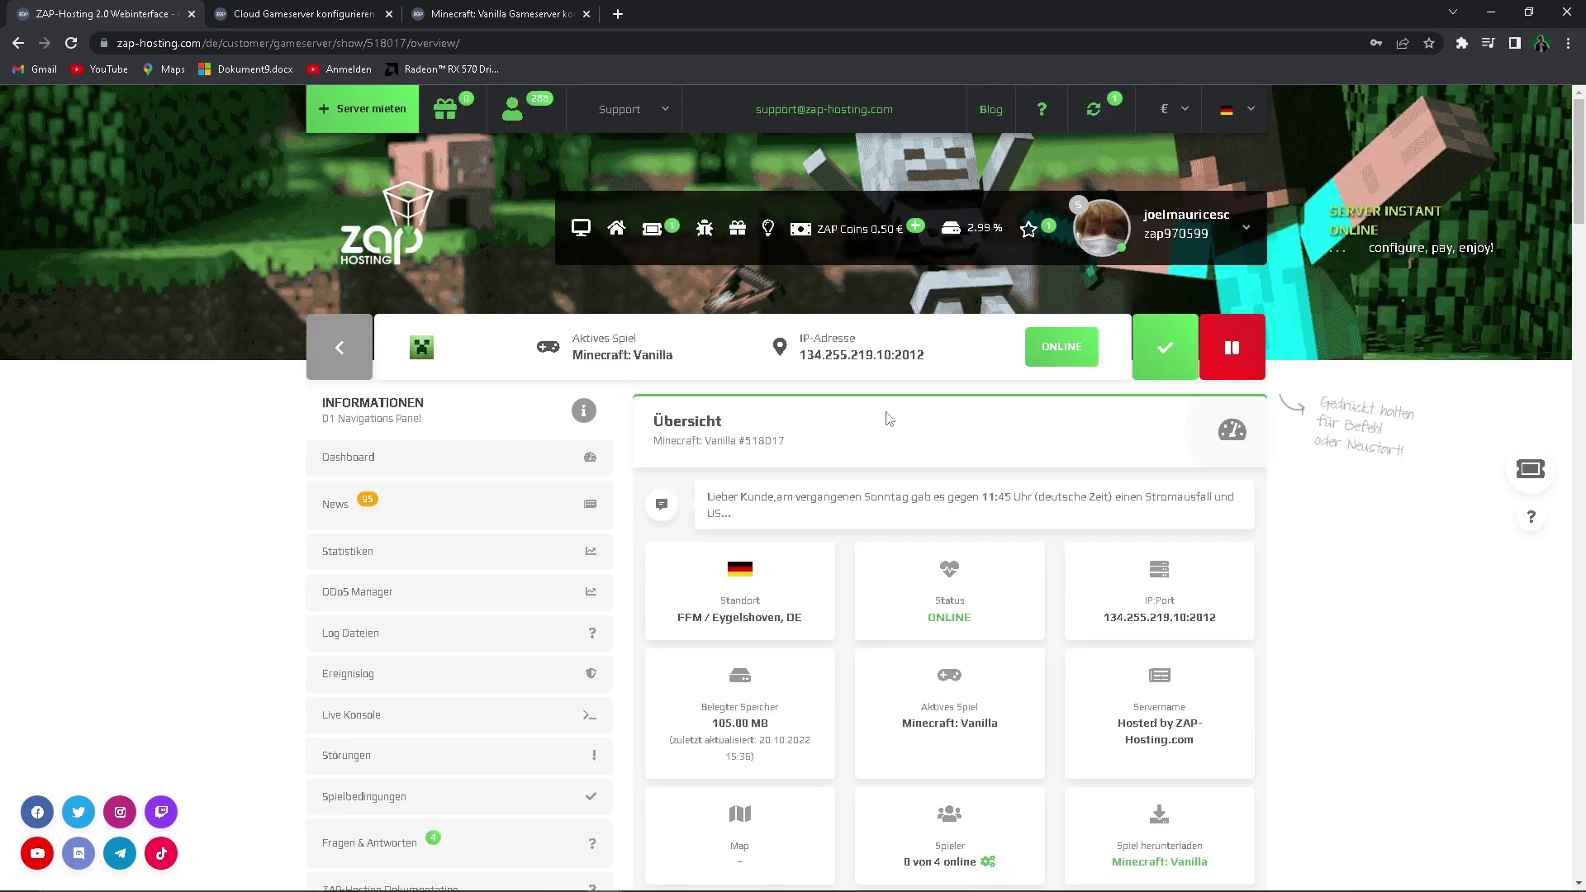
{"action": "left_click_drag", "start_coordinate": [800, 355], "coordinate": [922, 360]}
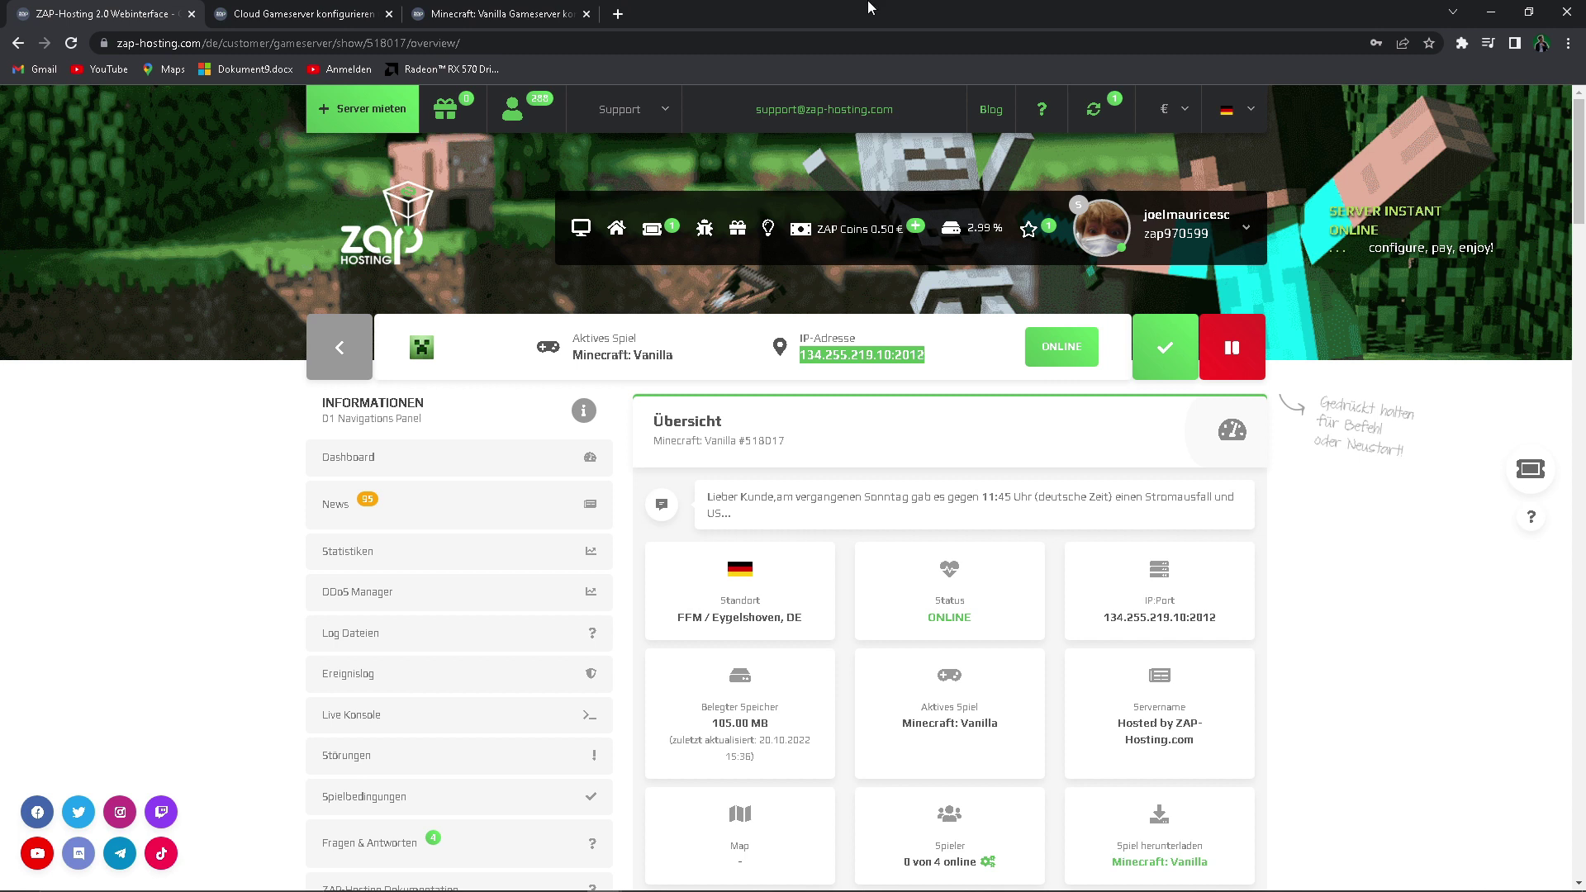
{"action": "left_click", "coordinate": [1492, 12]}
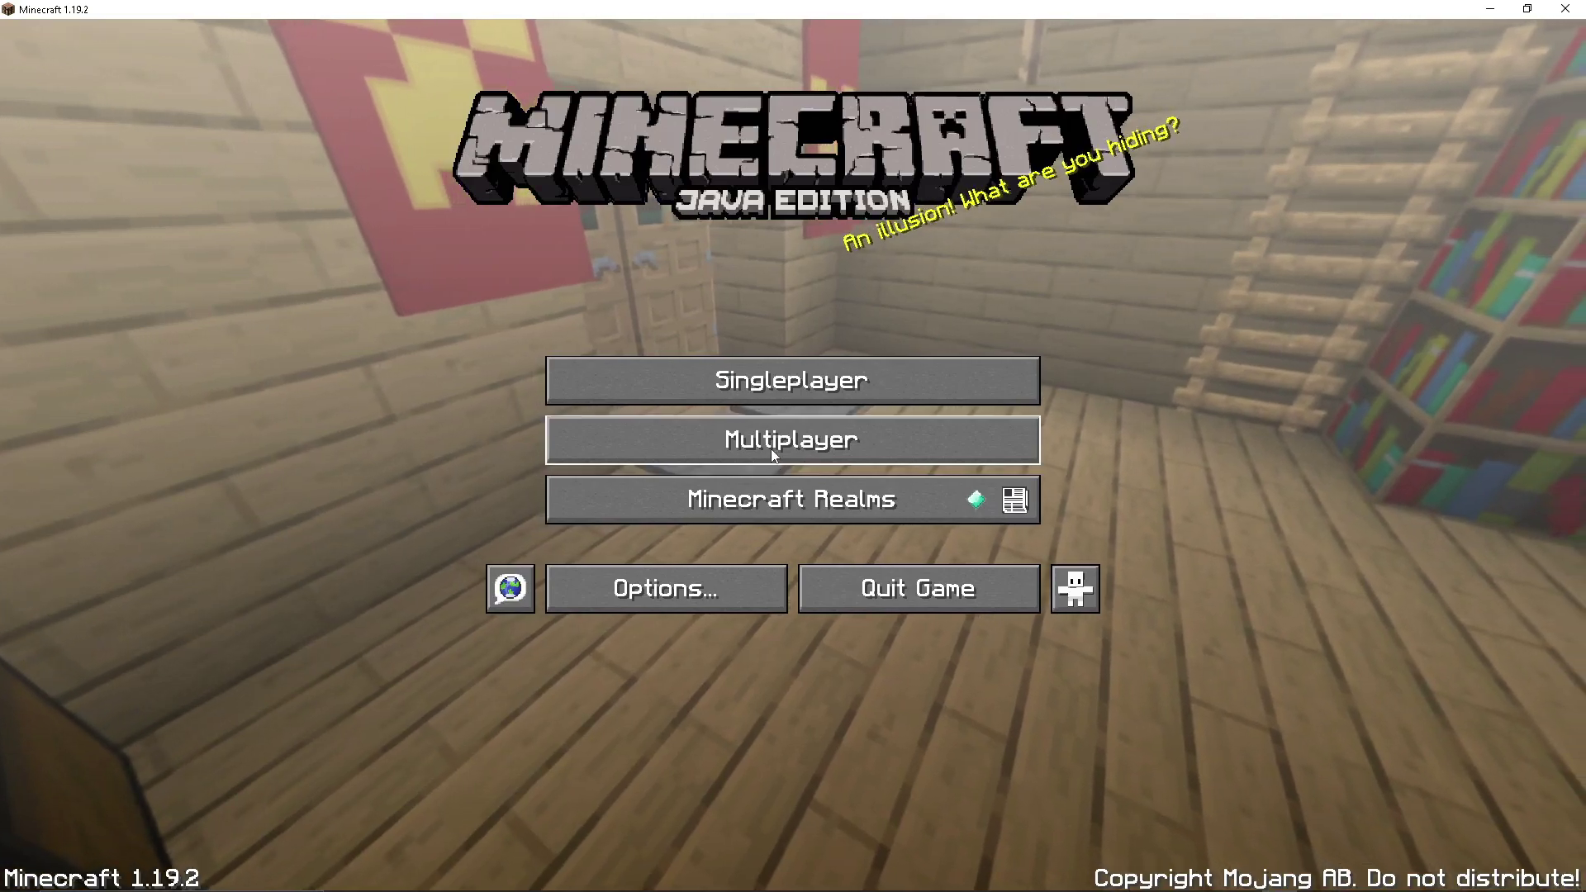
Add a multiplayer server with address 134.255.219.10:2012 and join it
{"action": "left_click", "coordinate": [770, 449]}
{"action": "left_click", "coordinate": [748, 494]}
{"action": "left_click", "coordinate": [974, 795]}
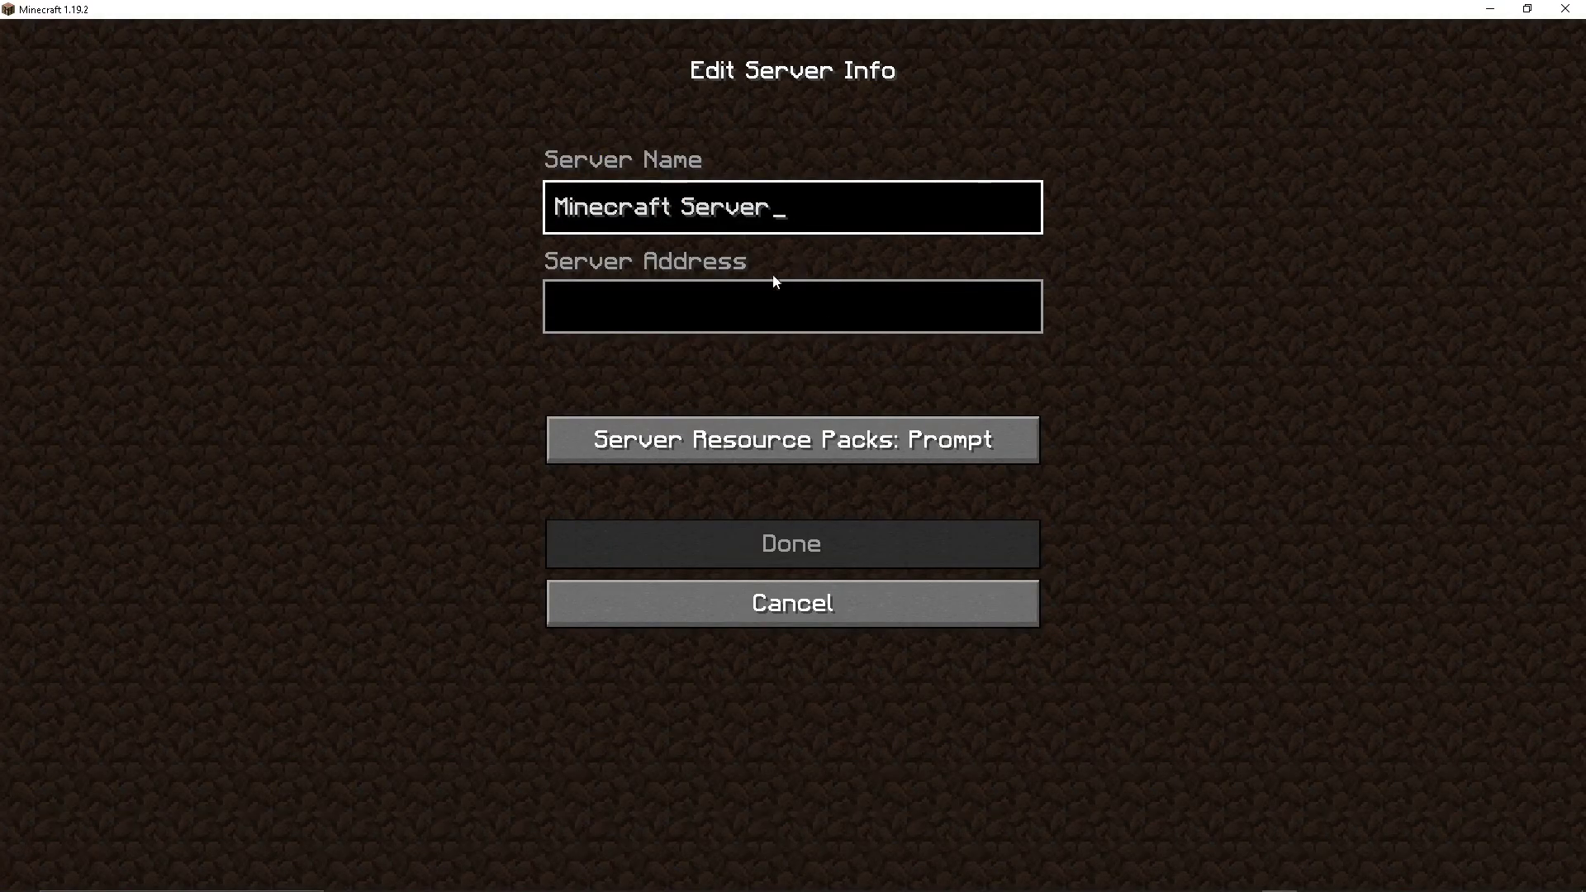
{"action": "left_click", "coordinate": [706, 307]}
{"action": "type", "text": "134.255.219.10:2012"}
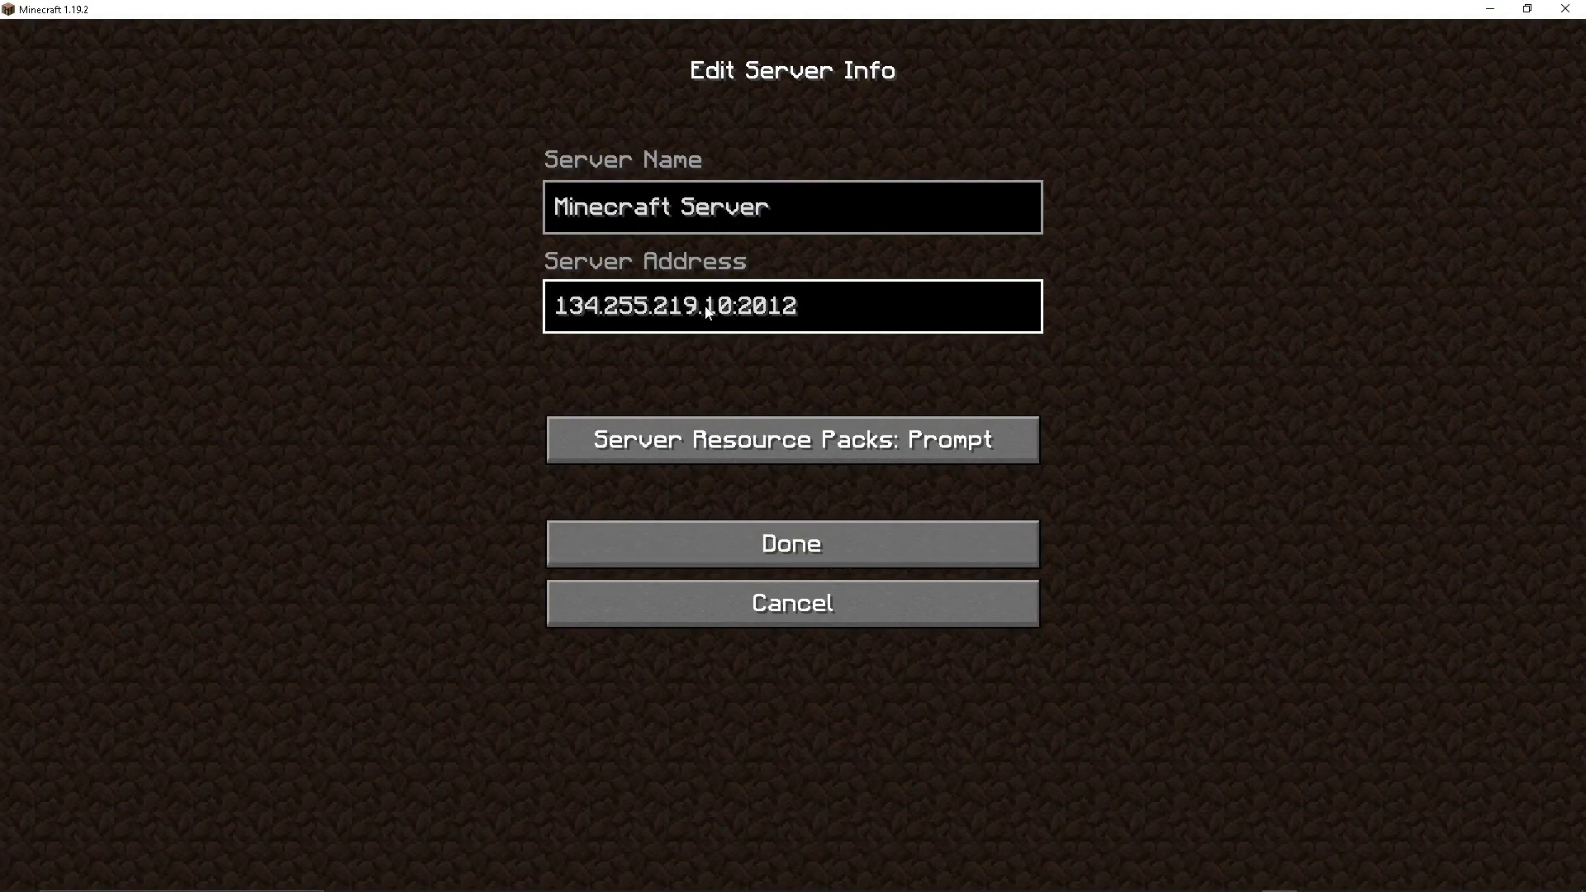
{"action": "left_click", "coordinate": [712, 545]}
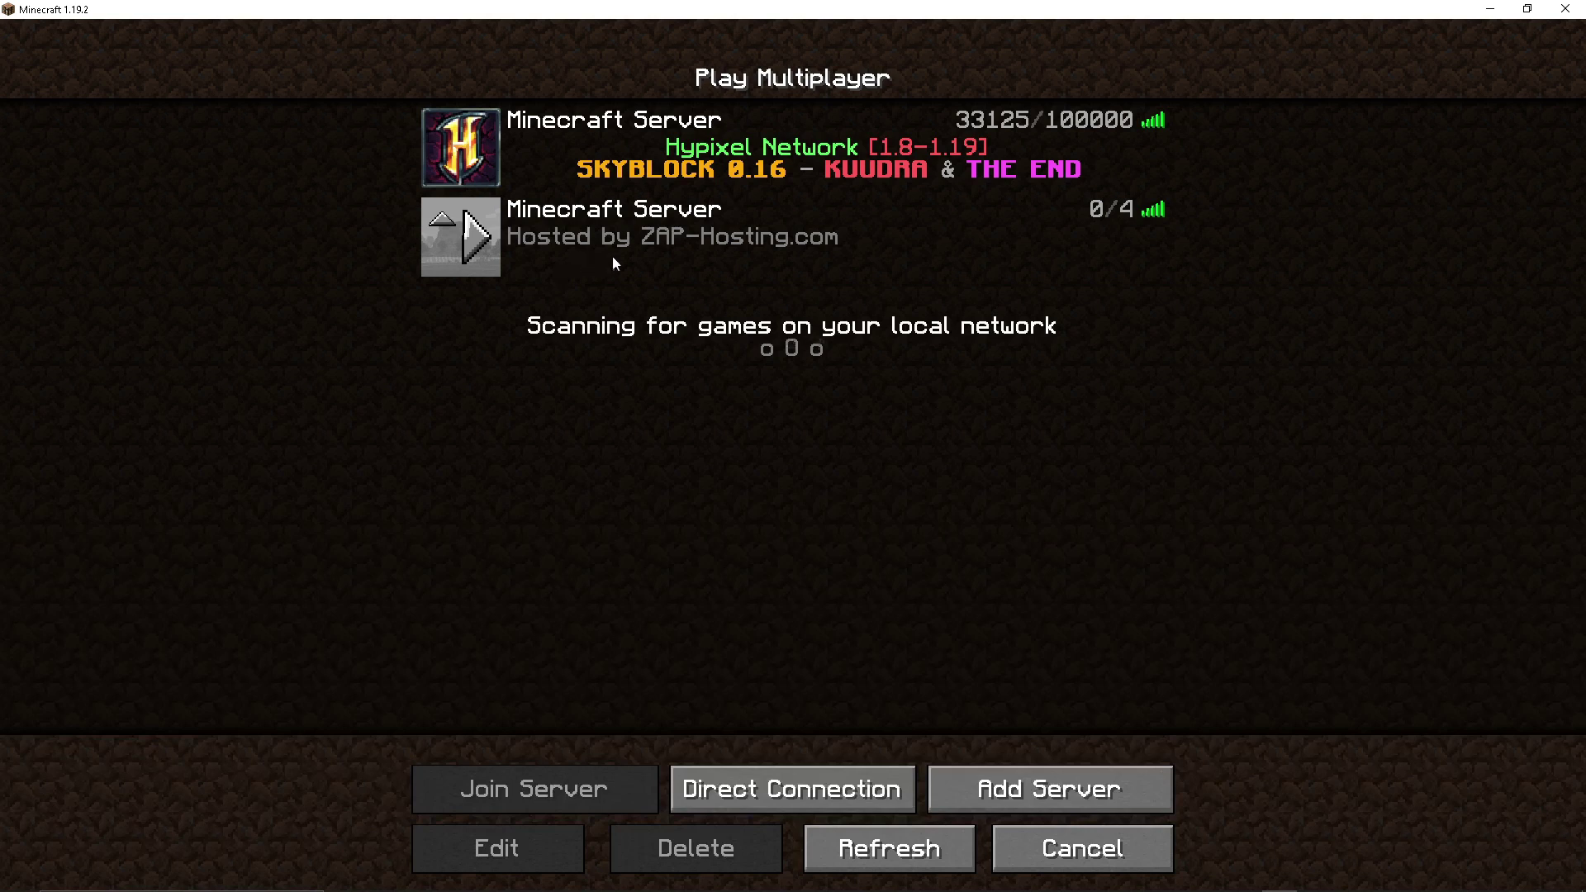
{"action": "left_click", "coordinate": [493, 236]}
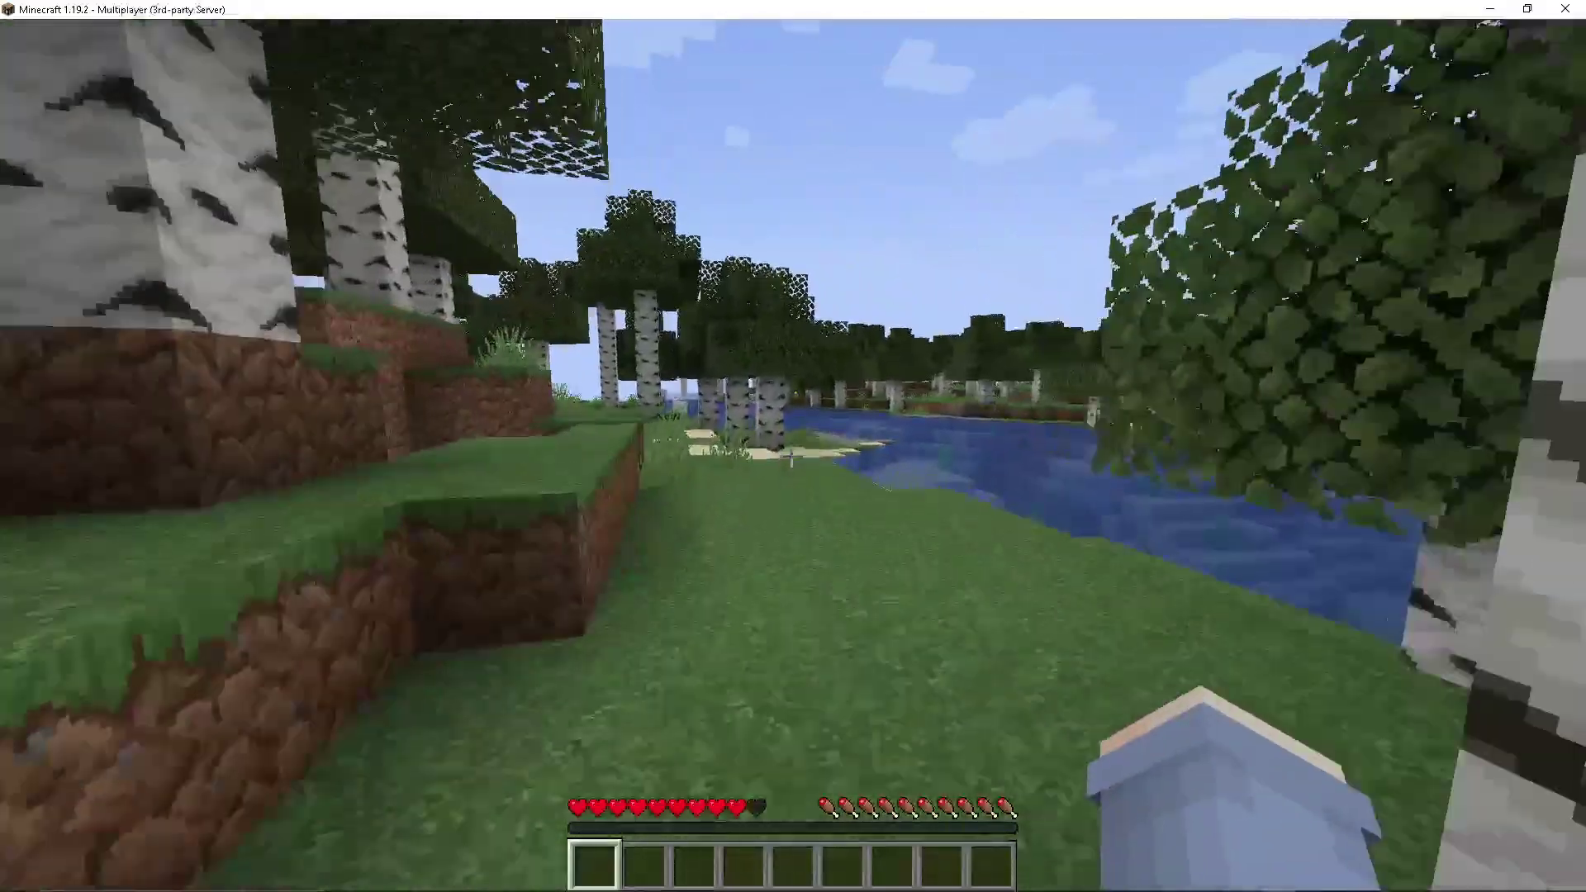
Check who is online, then switch to Creative mode with /gamemode creative
{"action": "key", "text": "Tab"}
{"action": "key", "text": "w"}
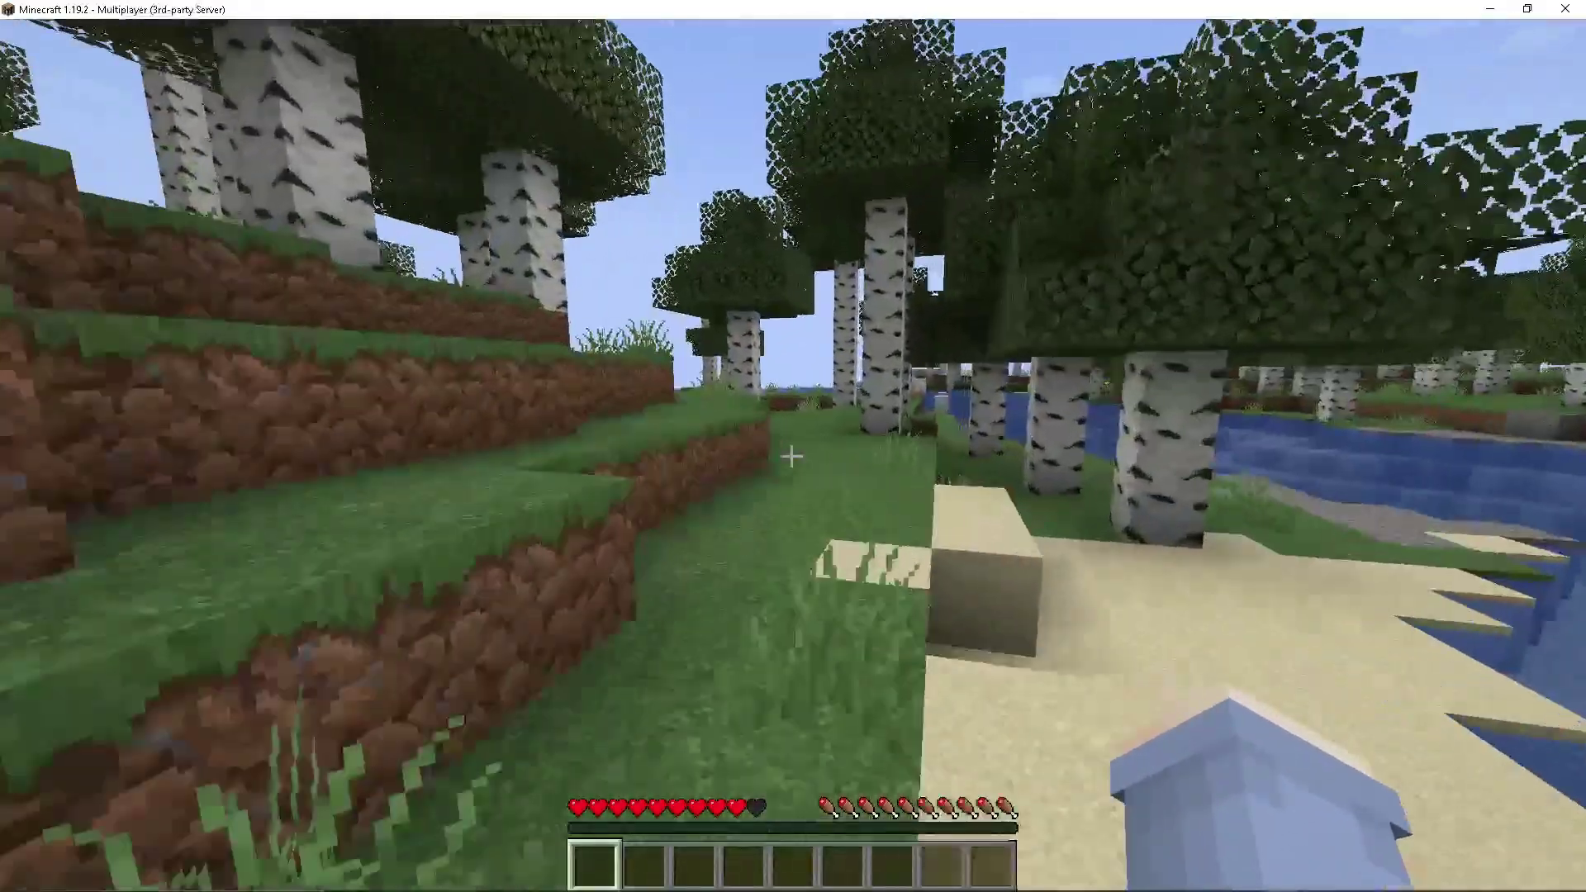
{"action": "type", "text": "t/gamemode"}
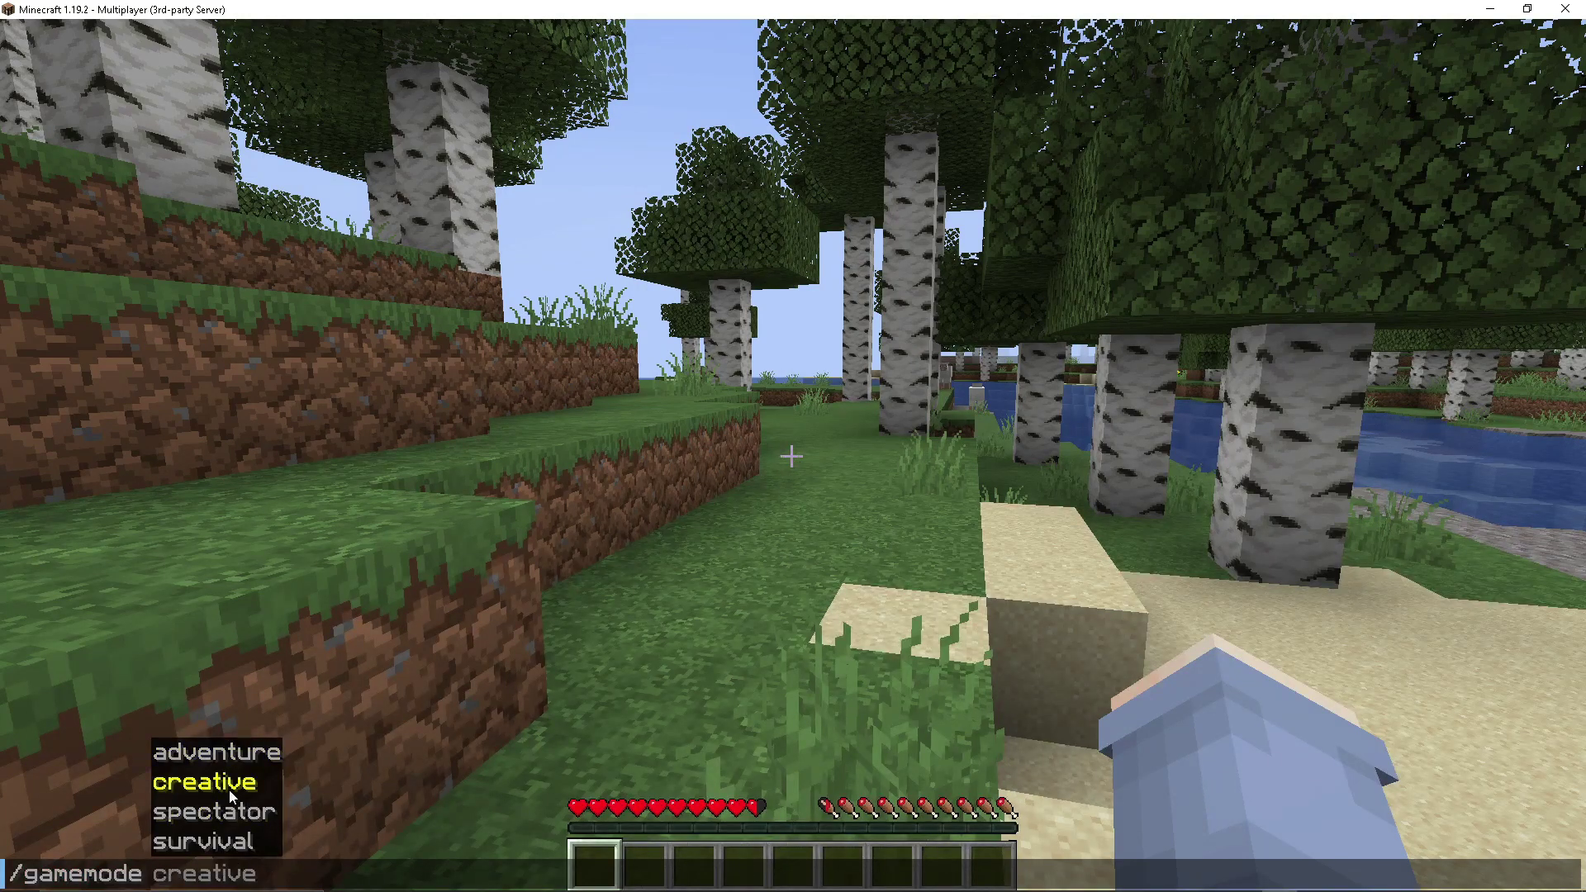
{"action": "left_click", "coordinate": [229, 790]}
{"action": "key", "text": "Return"}
Fly over the birch forest toward the river and beach, then rise above the lake
{"action": "key", "text": "space"}
{"action": "key", "text": "space"}
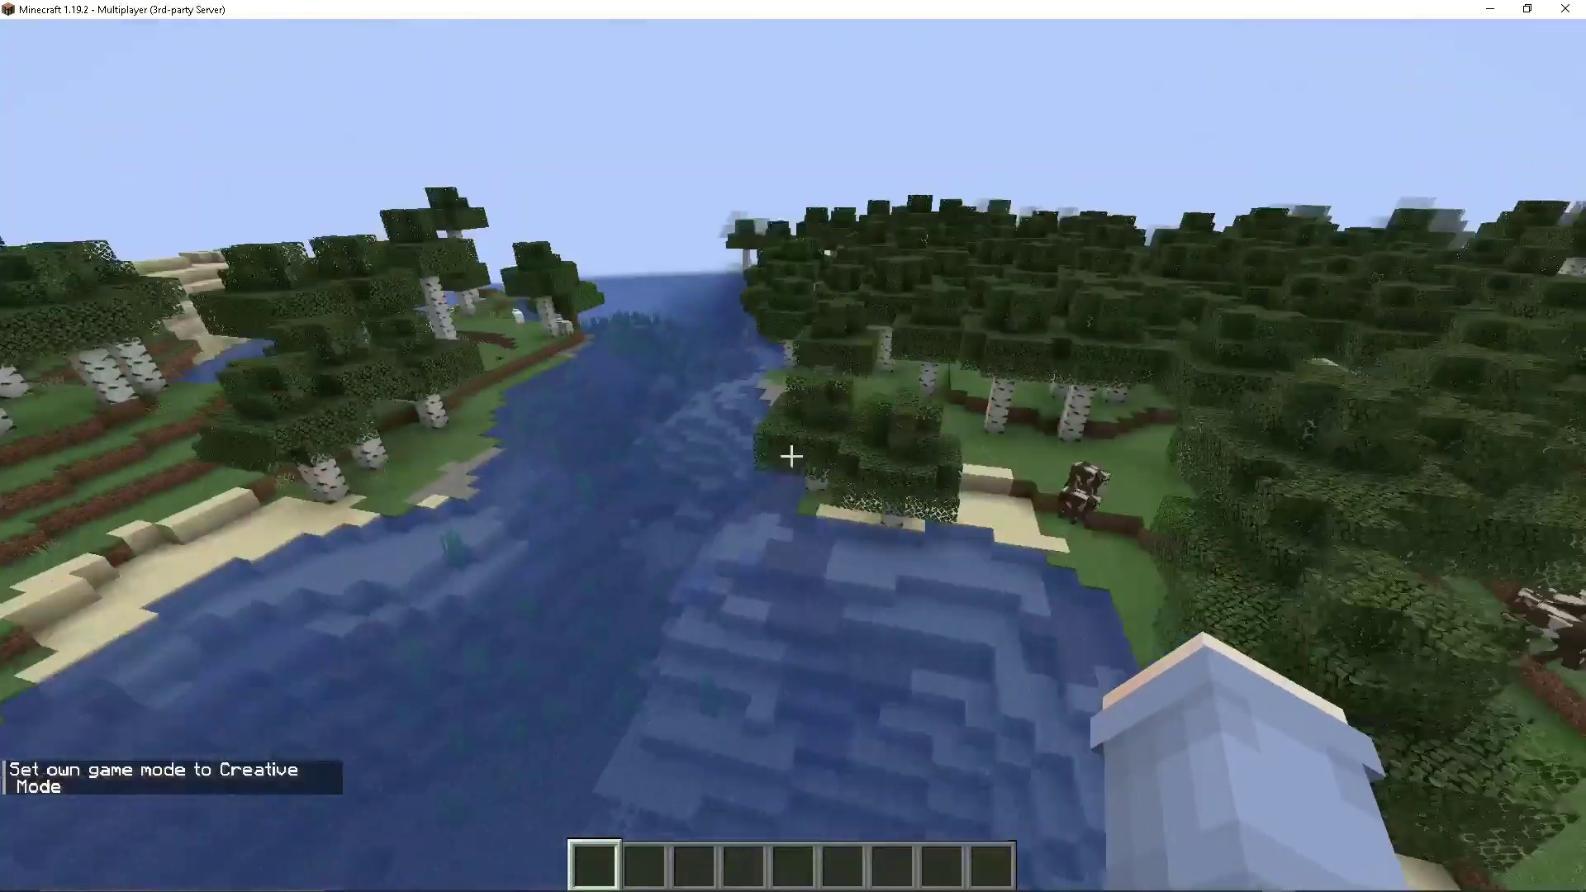
{"action": "key", "text": "w"}
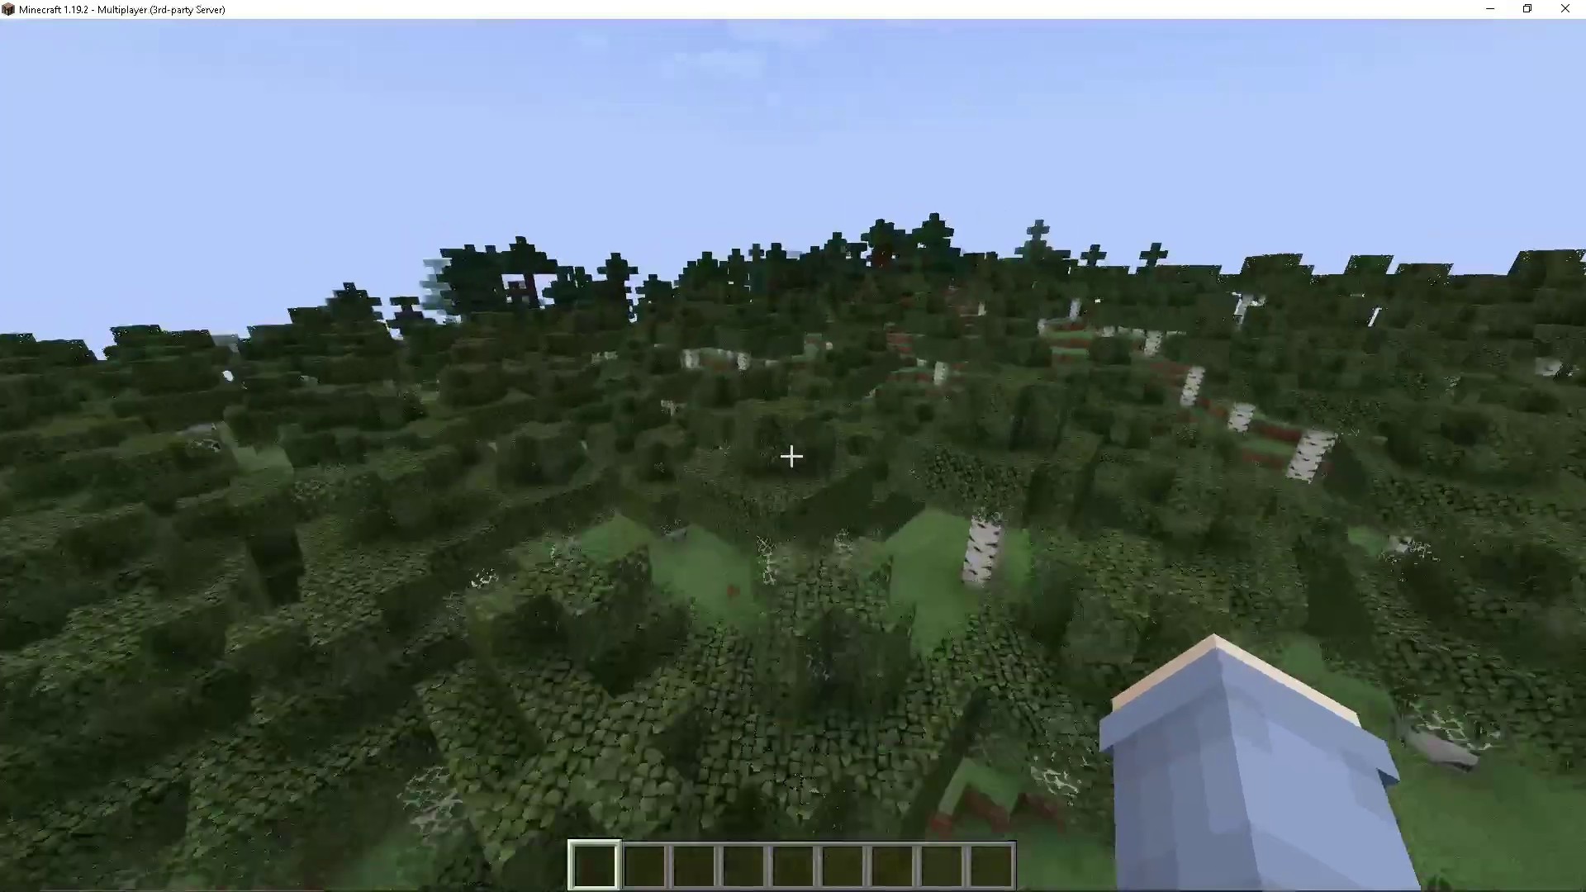
{"action": "key", "text": "w"}
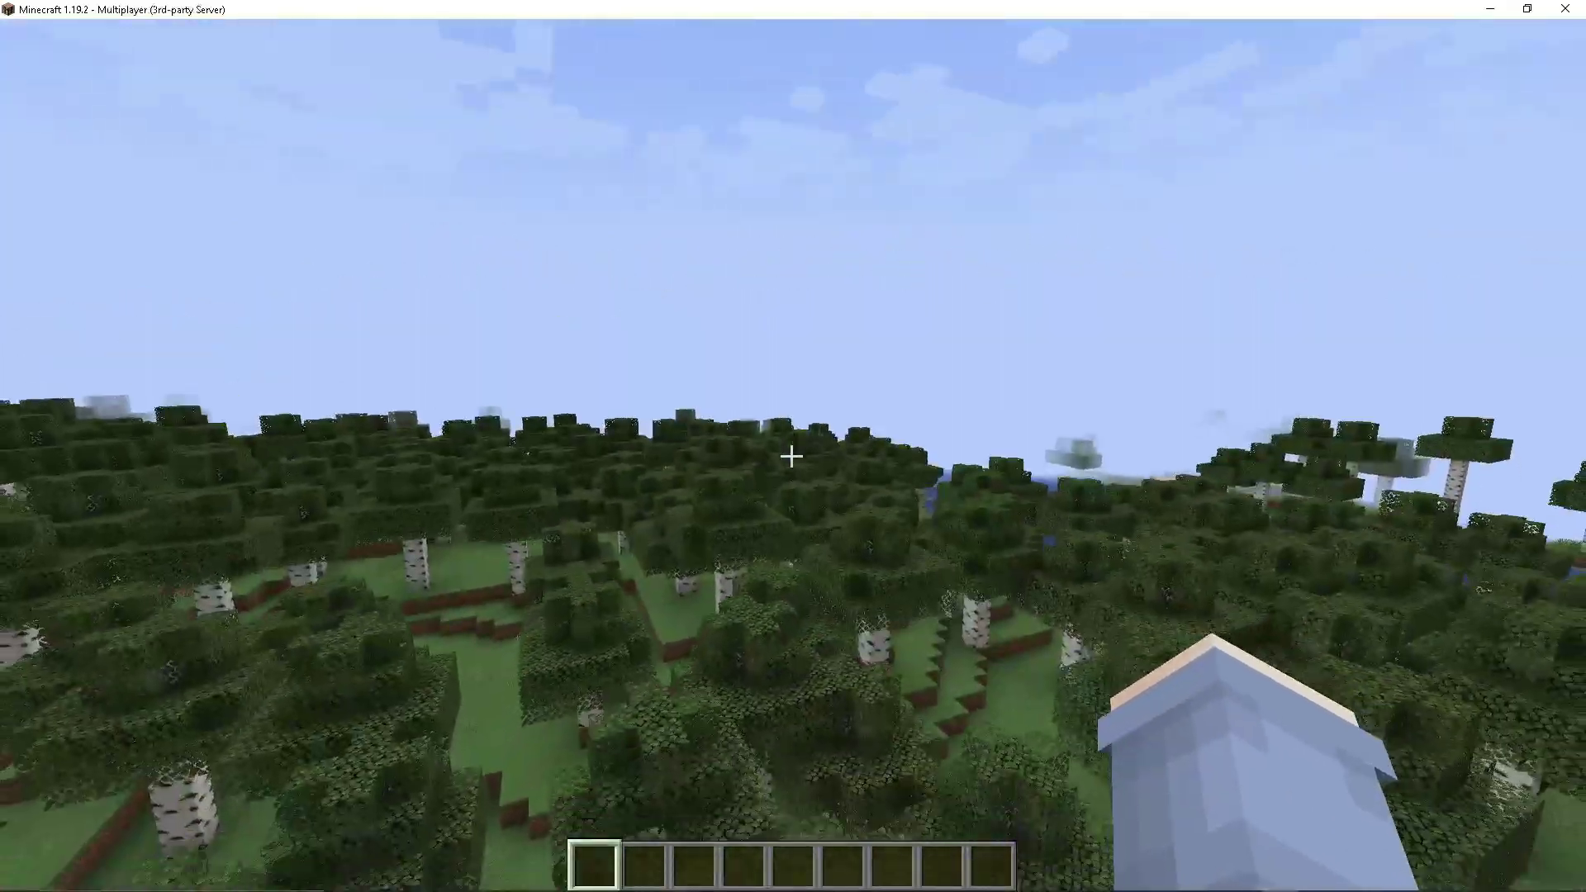
{"action": "key", "text": "w"}
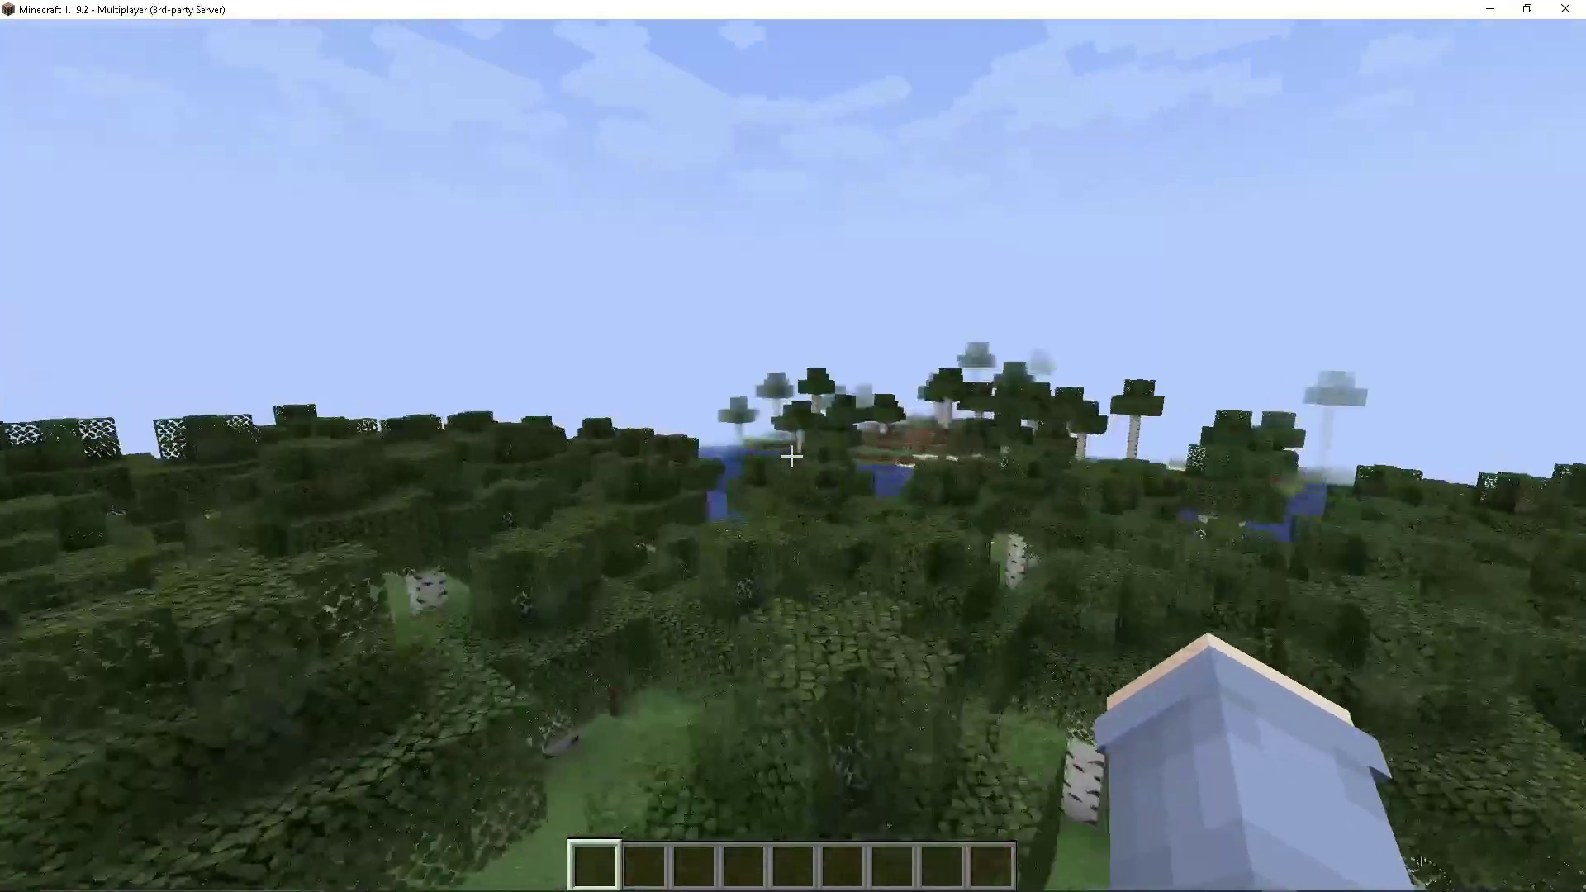
{"action": "key", "text": "w"}
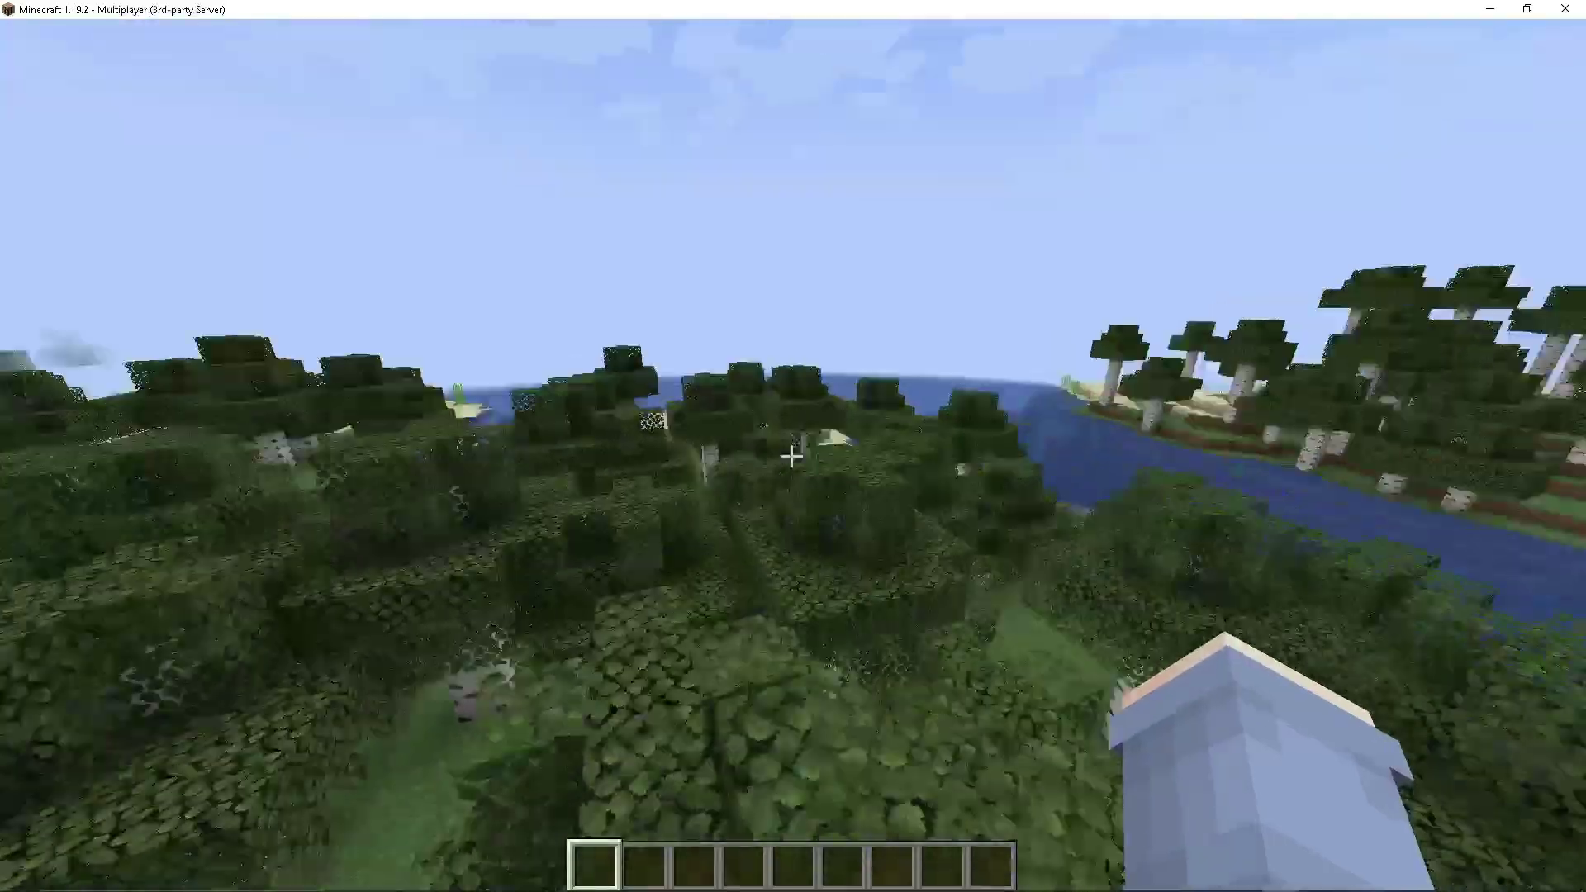
{"action": "key", "text": "w"}
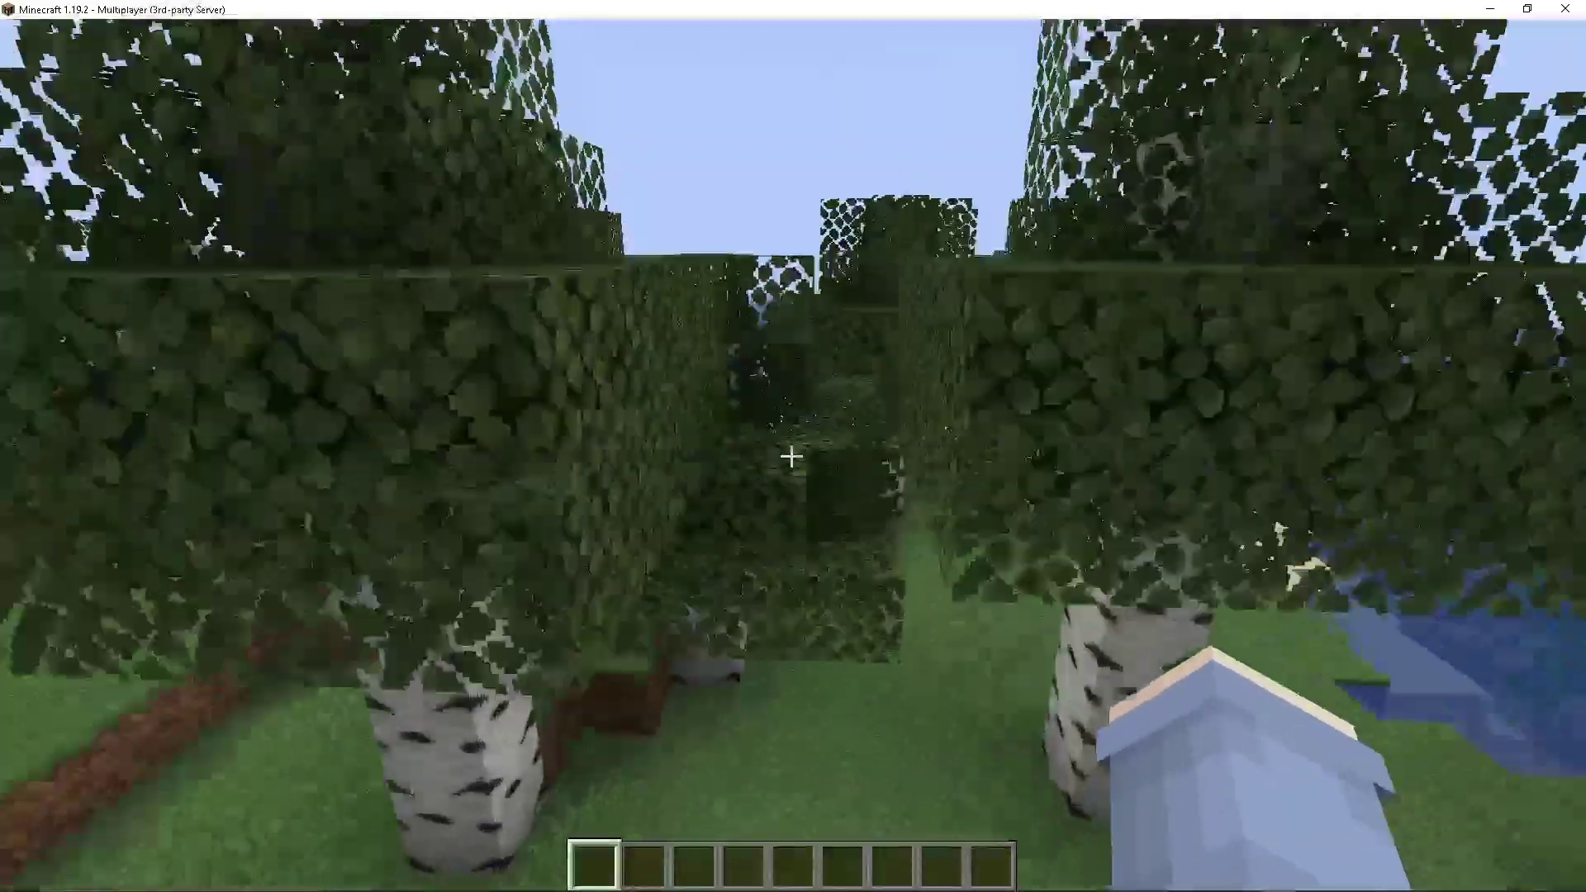
{"action": "key", "text": "w"}
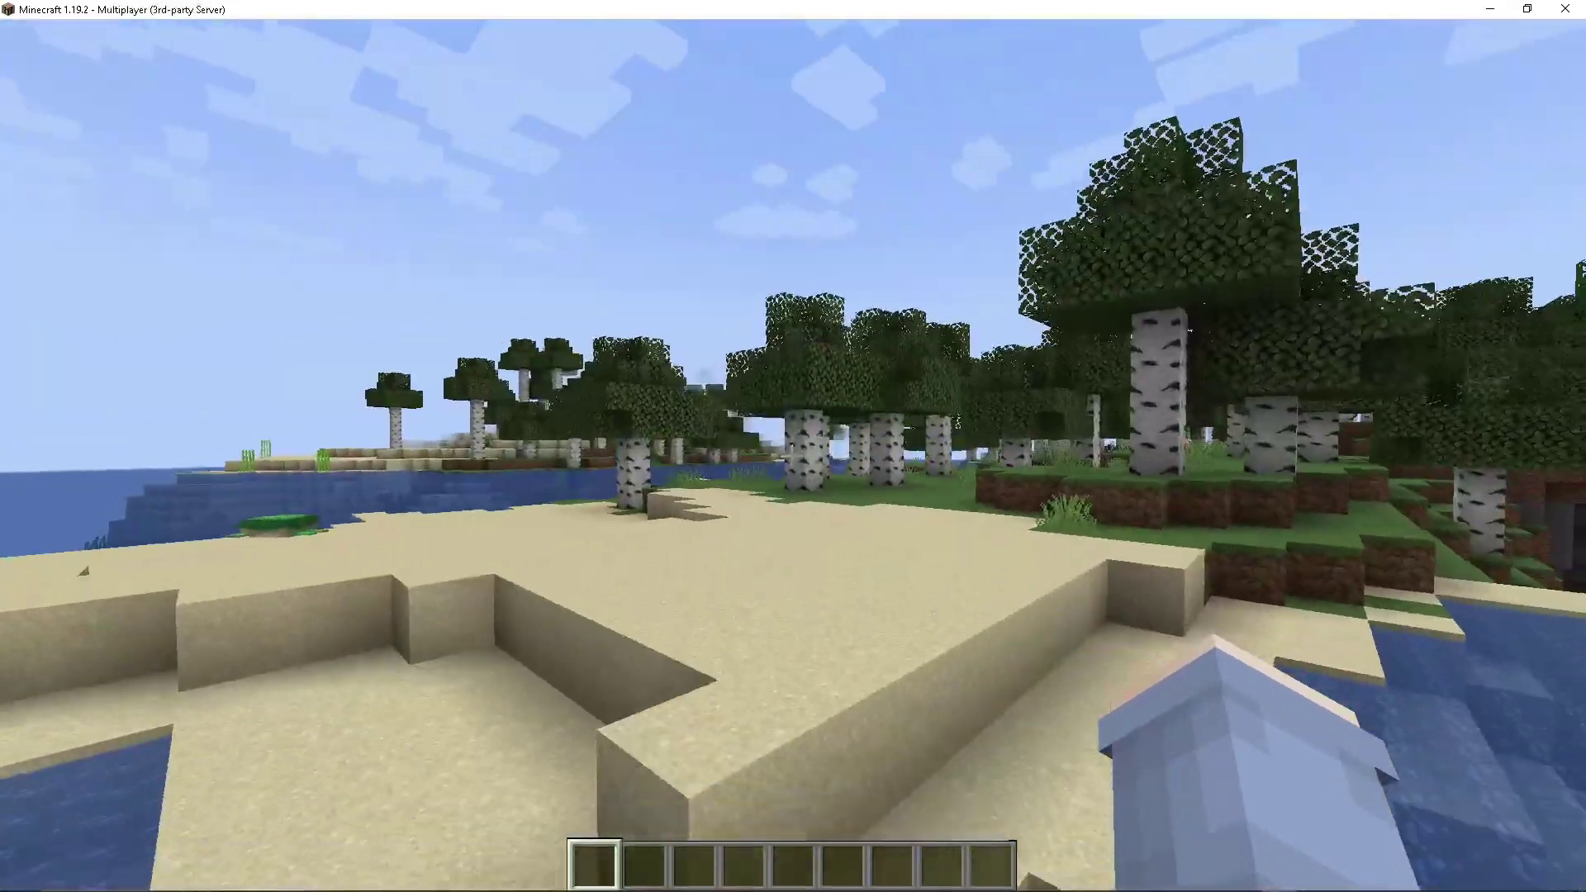
{"action": "key", "text": "w"}
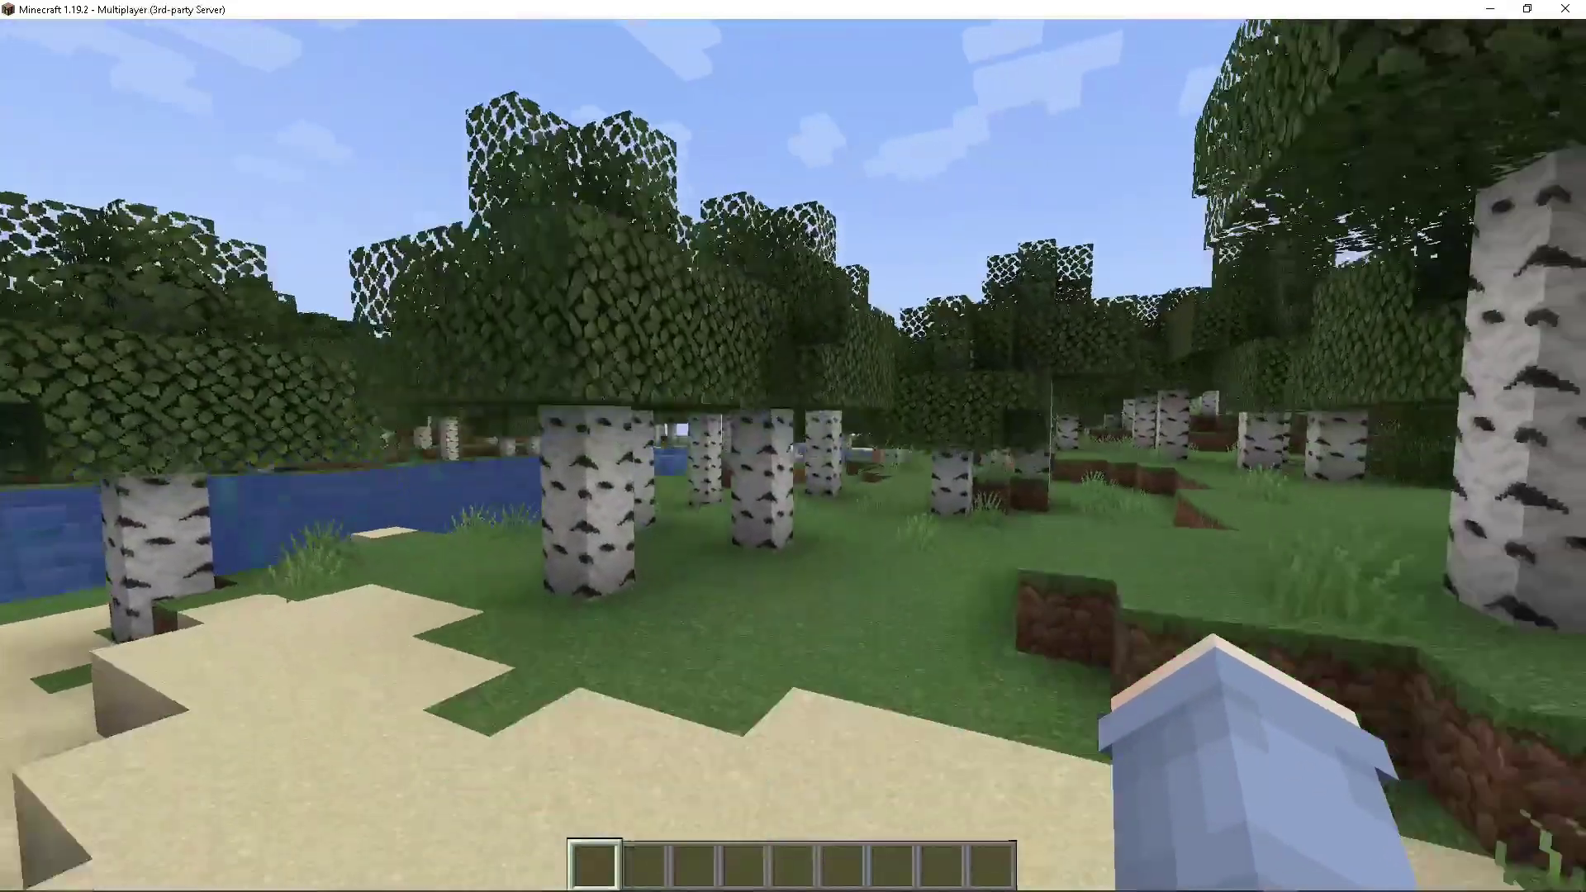
{"action": "key", "text": "w"}
{"action": "key", "text": "w"}
{"action": "key", "text": "space"}
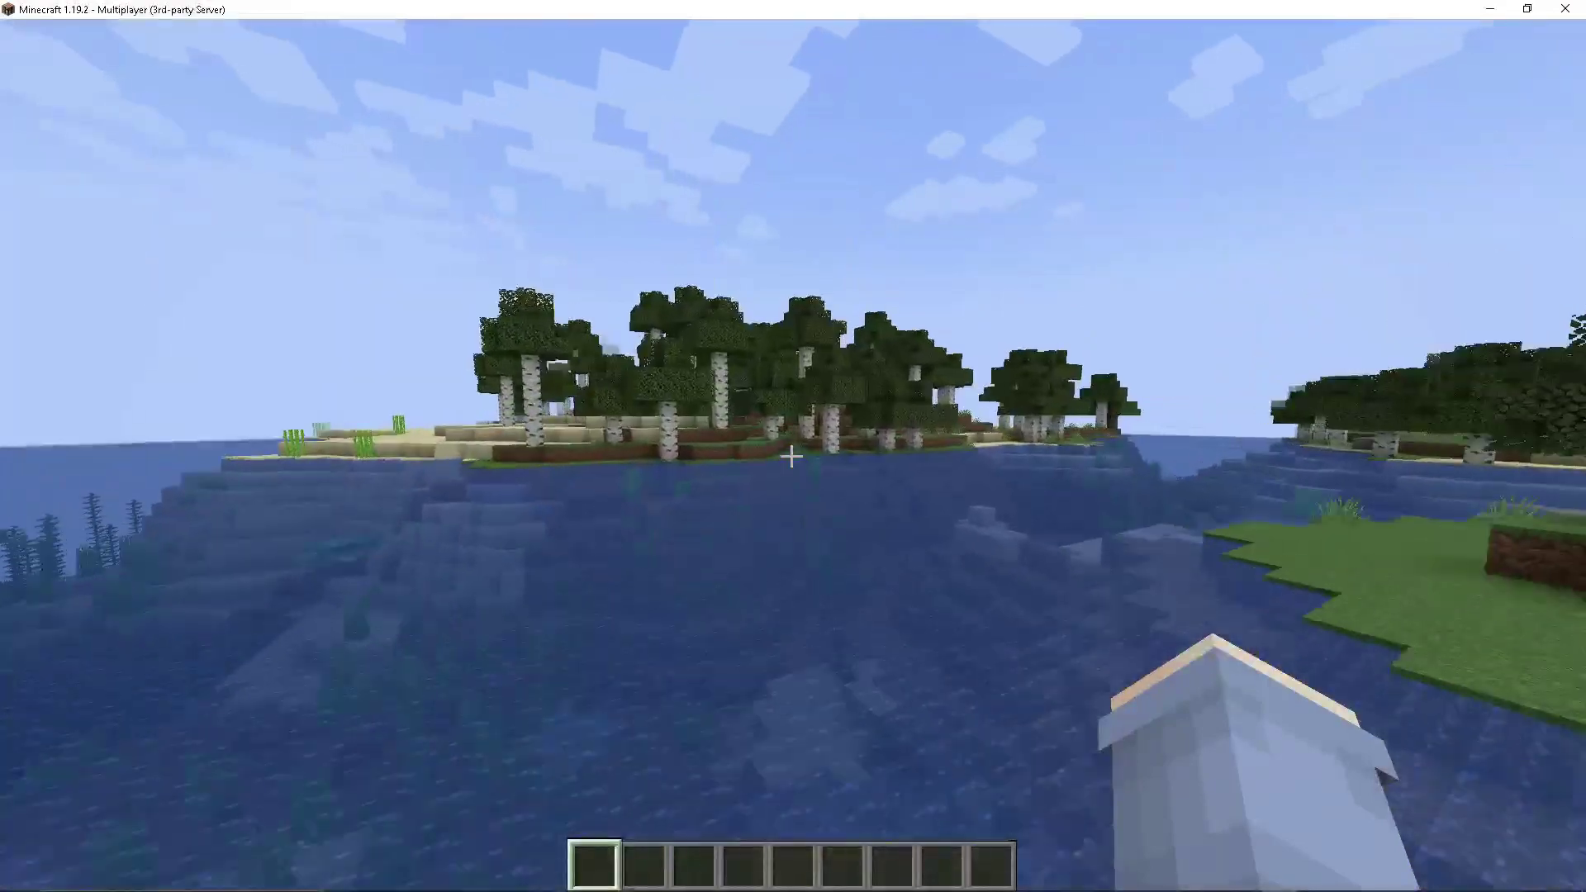